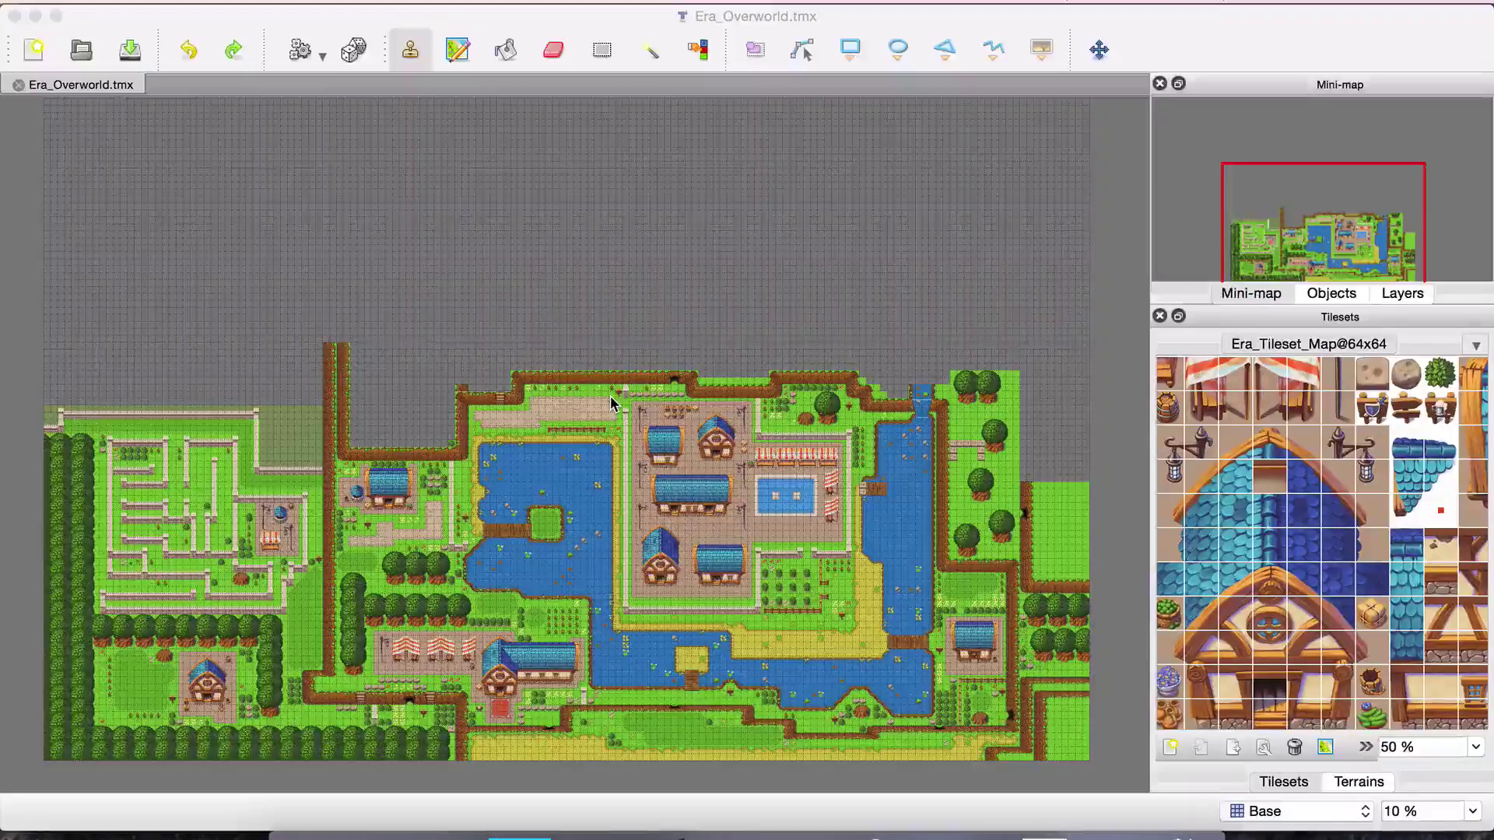
Look over the whole Era_Overworld map, from the empty grid in the north to the built towns, lake and forest in the south.
{"action": "scroll", "coordinate": [161, 566], "scroll_direction": "down", "scroll_amount": 2}
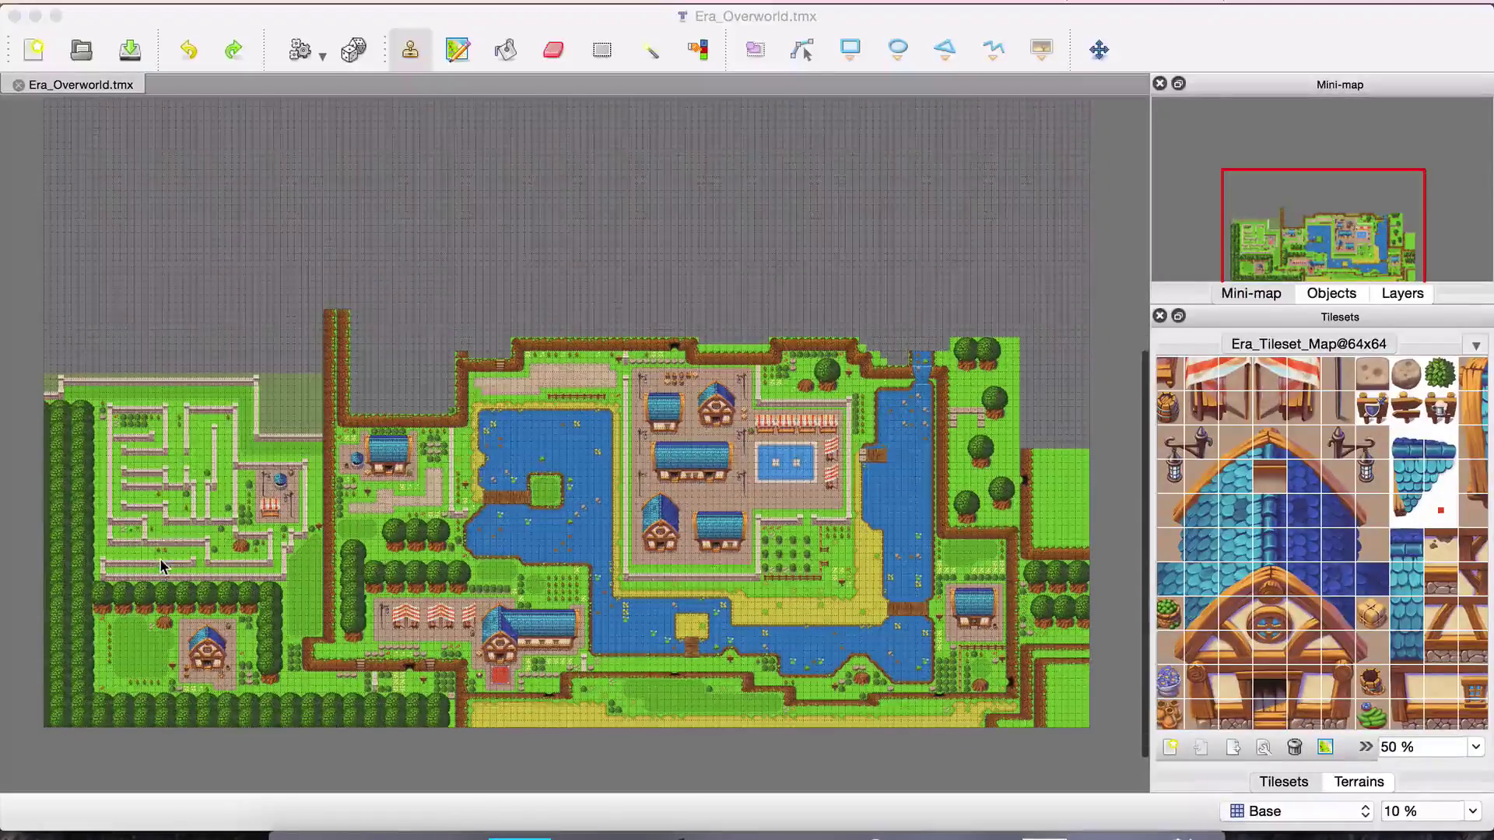
{"action": "scroll", "coordinate": [410, 337], "scroll_direction": "up", "scroll_amount": 10}
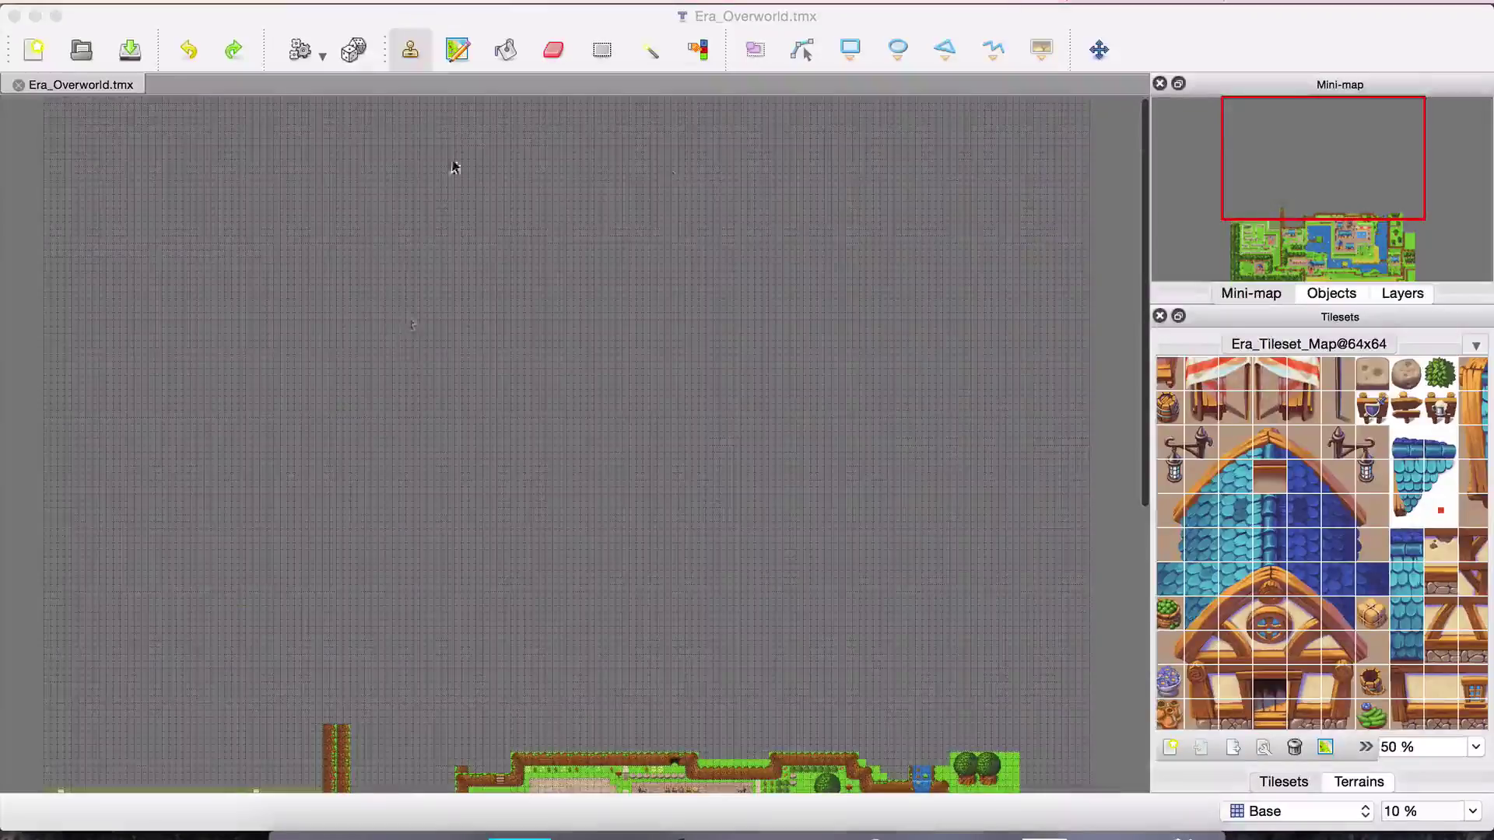
{"action": "scroll", "coordinate": [684, 340], "scroll_direction": "down", "scroll_amount": 20}
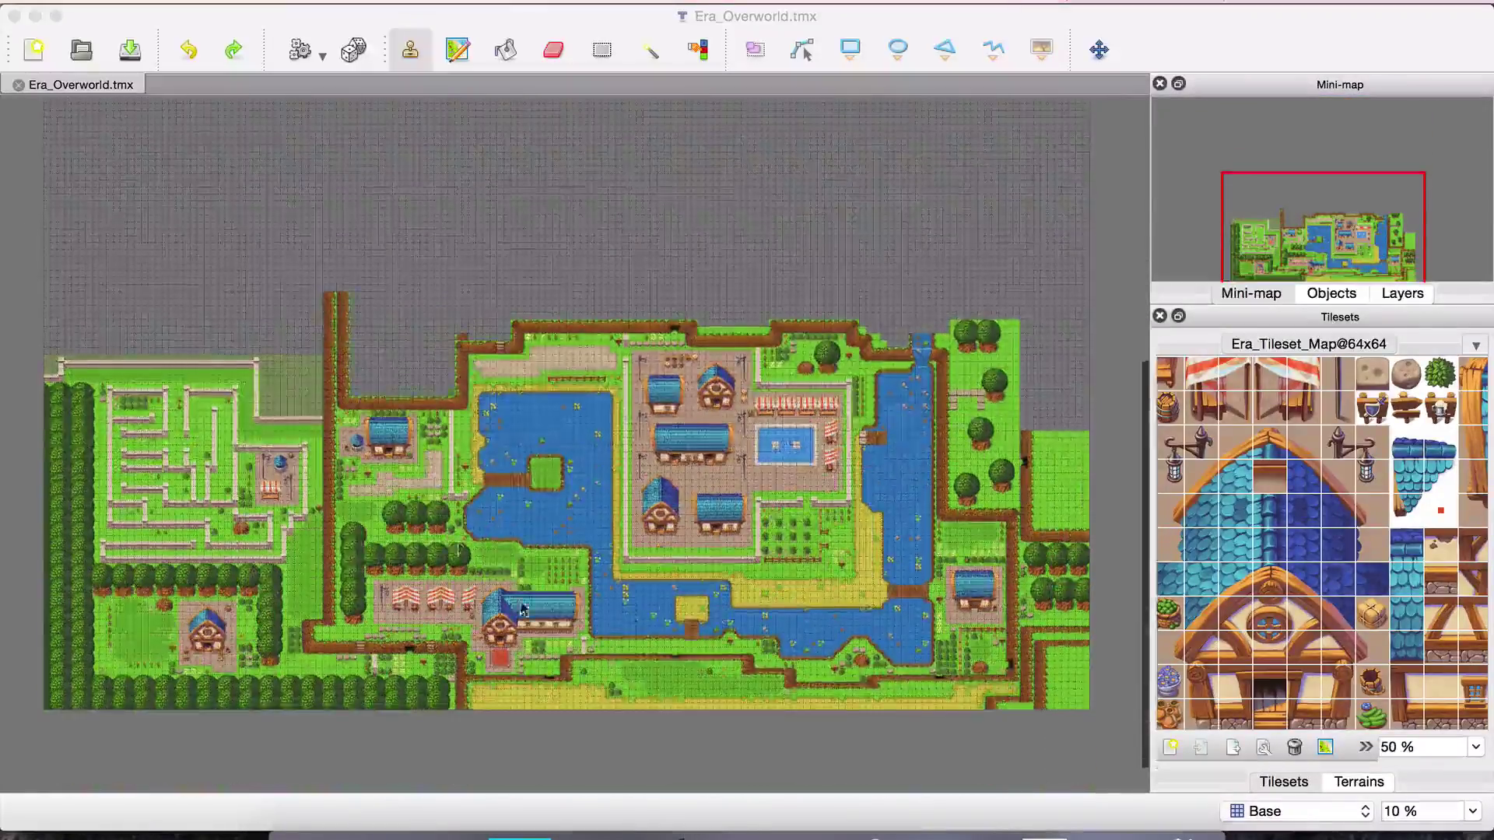
{"action": "scroll", "coordinate": [550, 403], "scroll_direction": "up", "scroll_amount": 15}
{"action": "scroll", "coordinate": [550, 404], "scroll_direction": "down", "scroll_amount": 8}
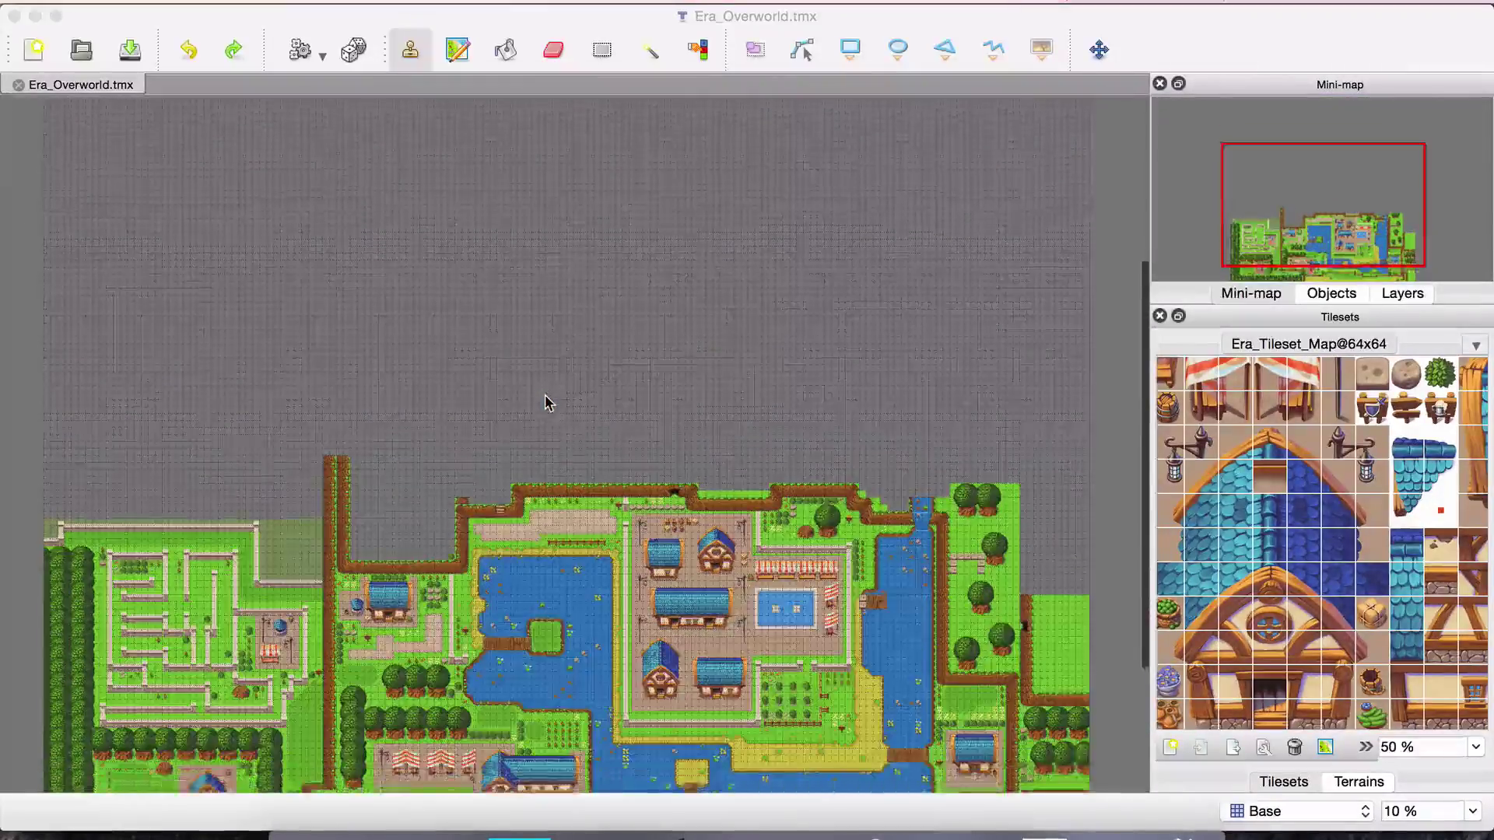
{"action": "scroll", "coordinate": [544, 395], "scroll_direction": "up", "scroll_amount": 3}
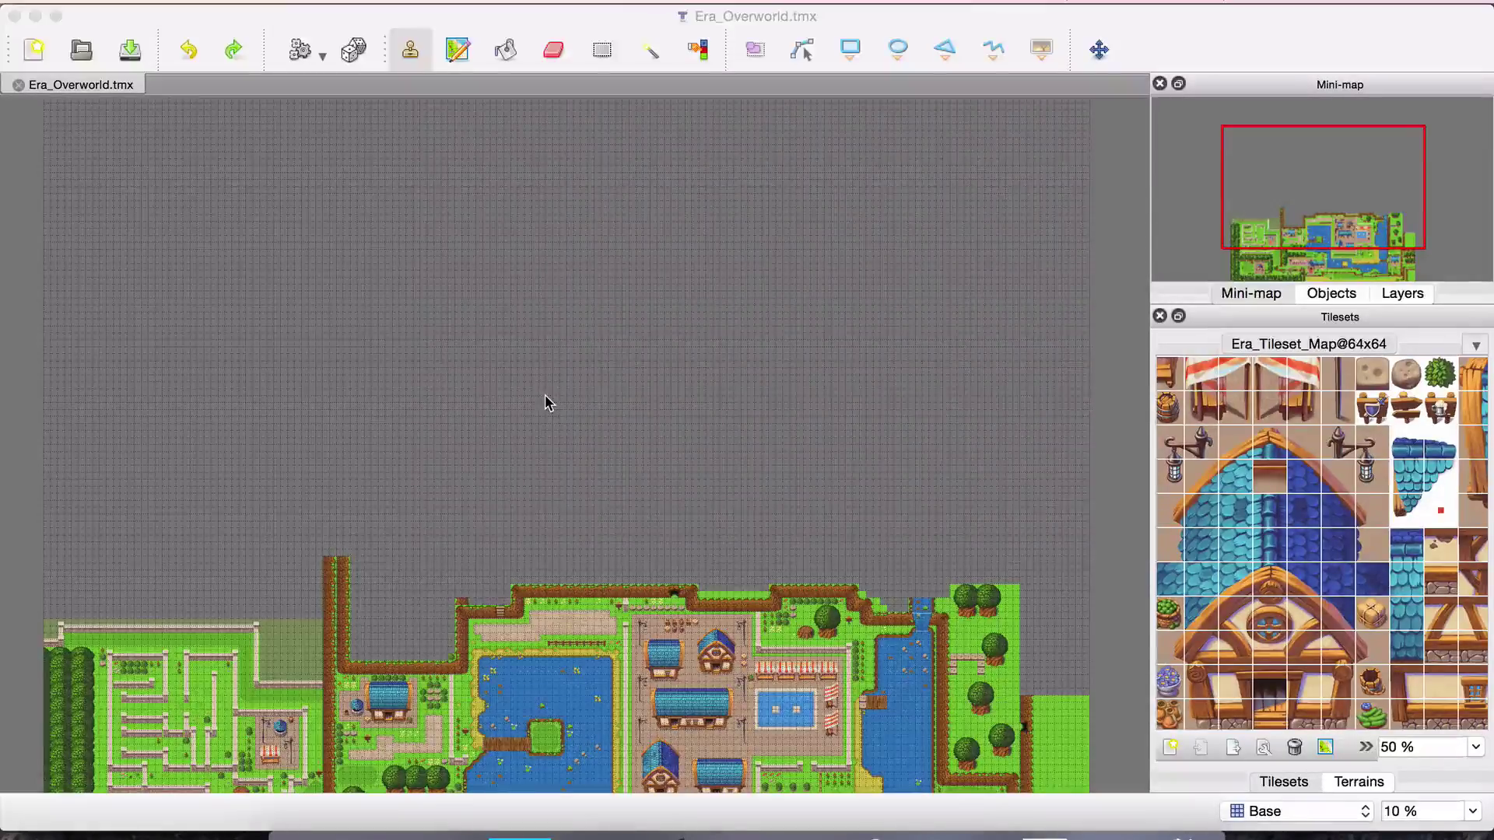
{"action": "scroll", "coordinate": [387, 290], "scroll_direction": "up", "scroll_amount": 5}
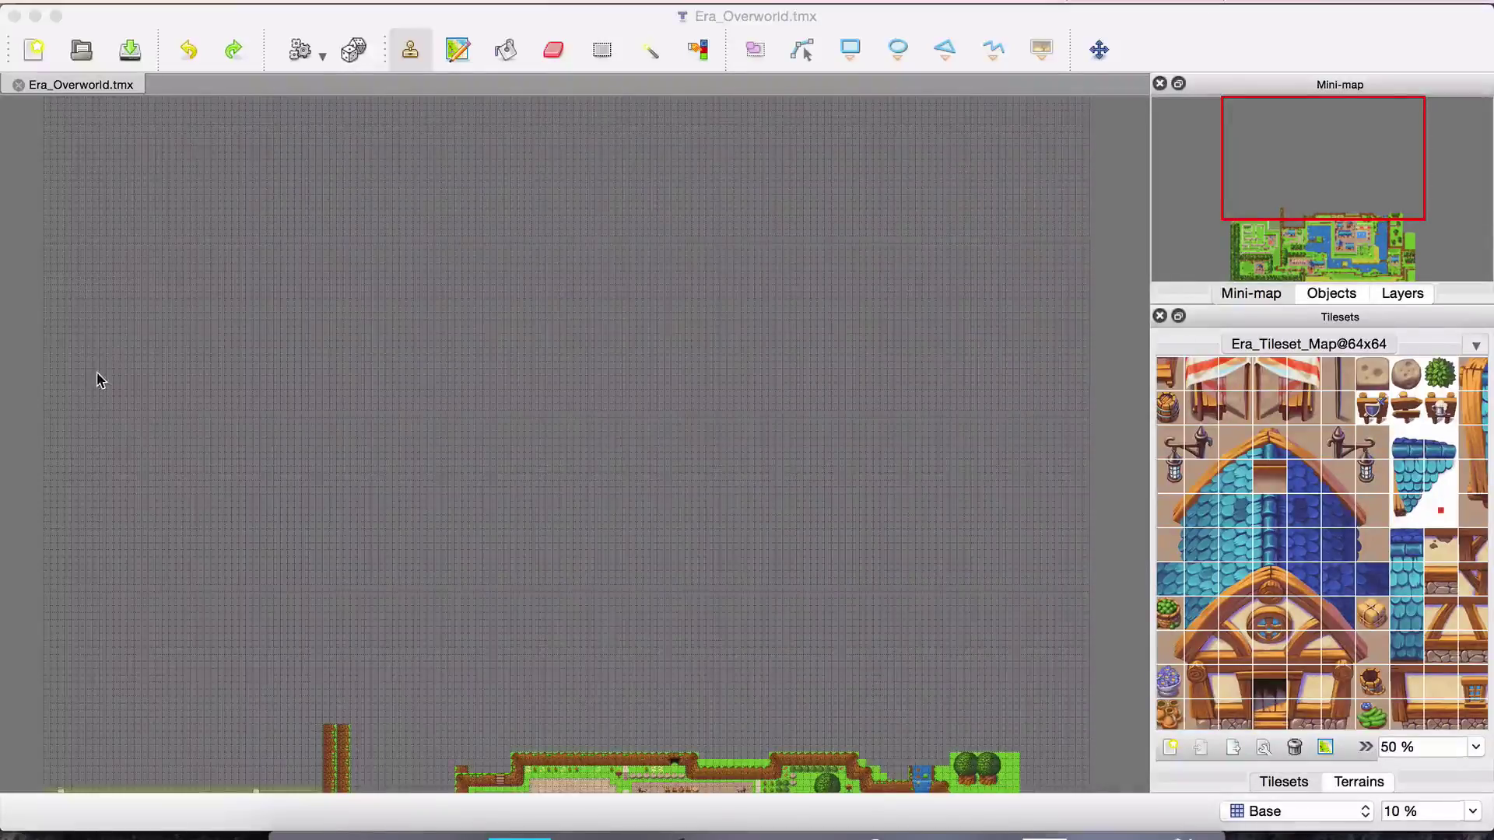
{"action": "scroll", "coordinate": [98, 376], "scroll_direction": "down", "scroll_amount": 3}
{"action": "scroll", "coordinate": [99, 380], "scroll_direction": "down", "scroll_amount": 5}
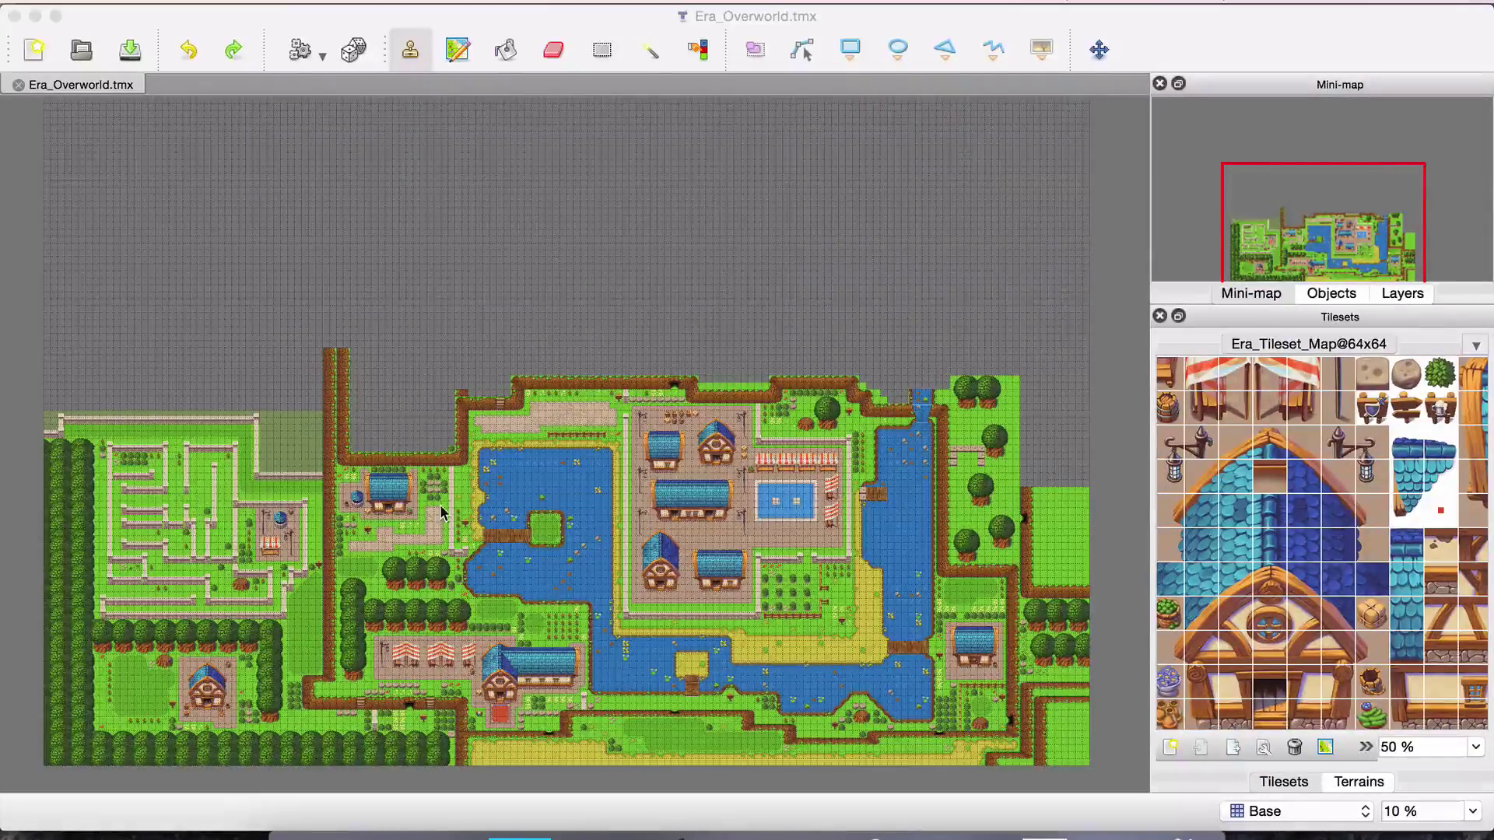
{"action": "scroll", "coordinate": [440, 510], "scroll_direction": "up", "scroll_amount": 5}
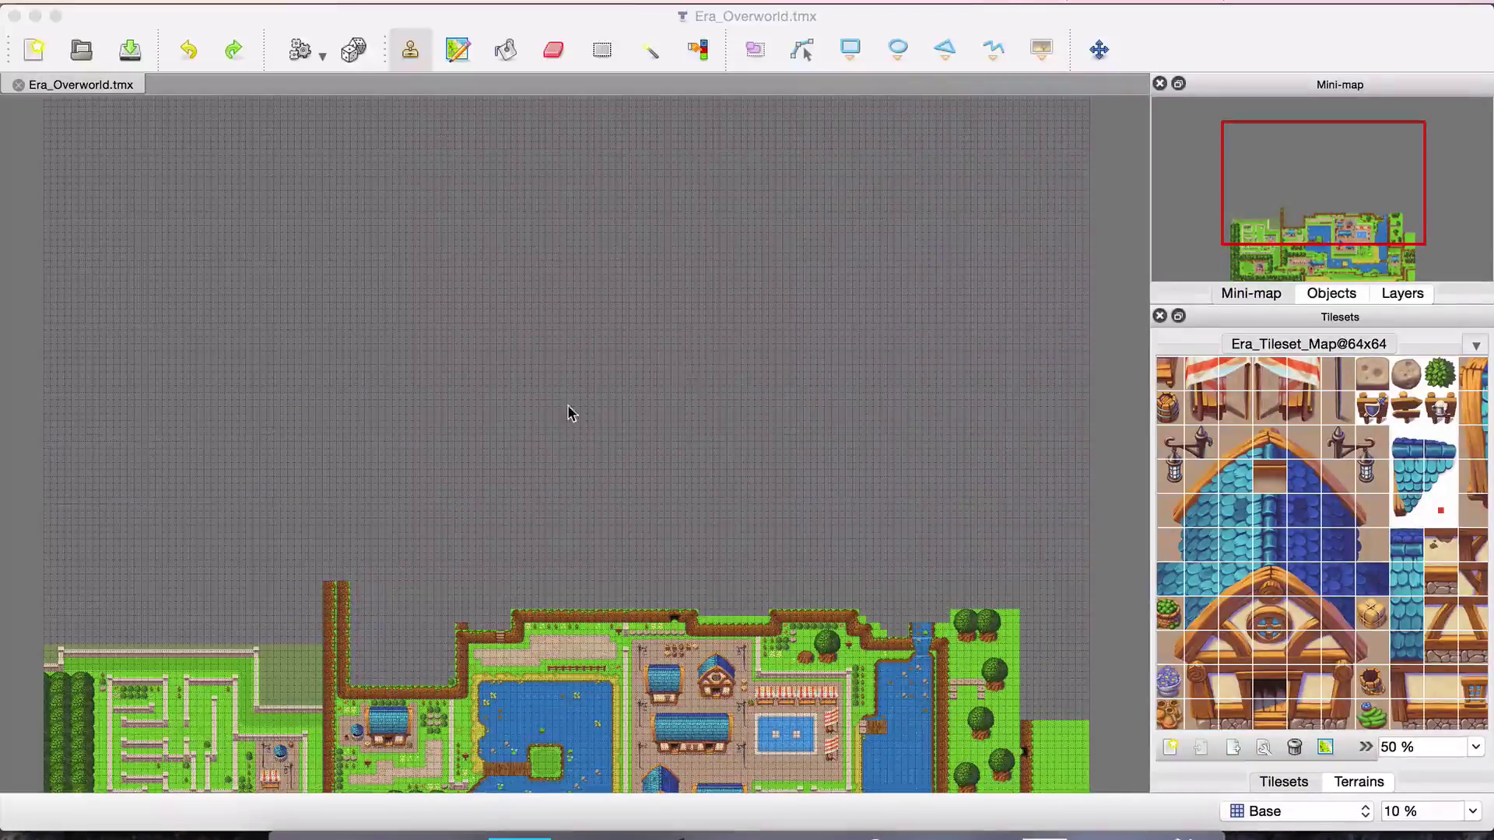
{"action": "scroll", "coordinate": [570, 413], "scroll_direction": "down", "scroll_amount": 2}
{"action": "scroll", "coordinate": [571, 414], "scroll_direction": "up", "scroll_amount": 3}
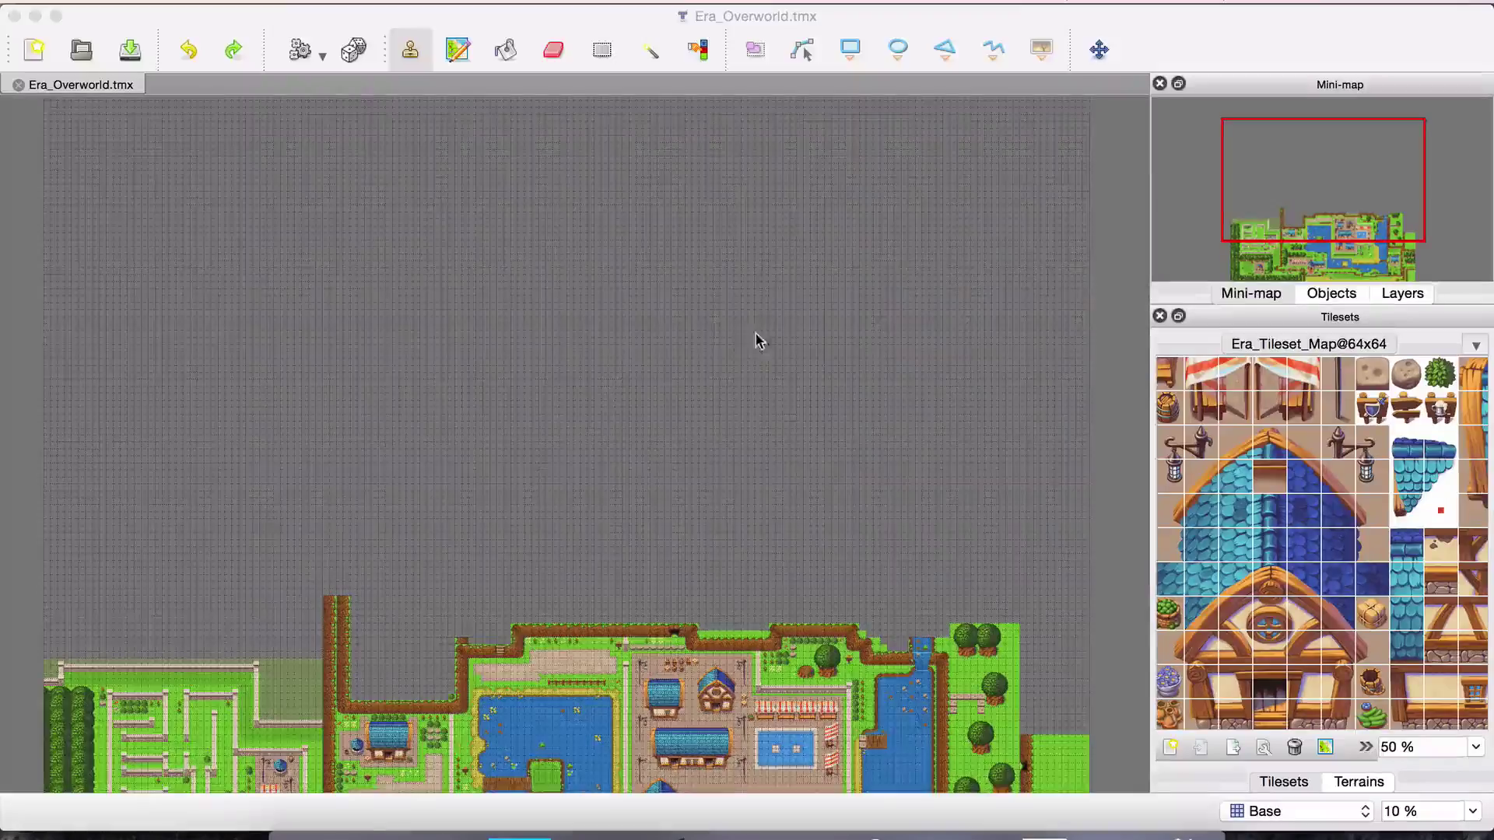
{"action": "scroll", "coordinate": [751, 337], "scroll_direction": "up", "scroll_amount": 3}
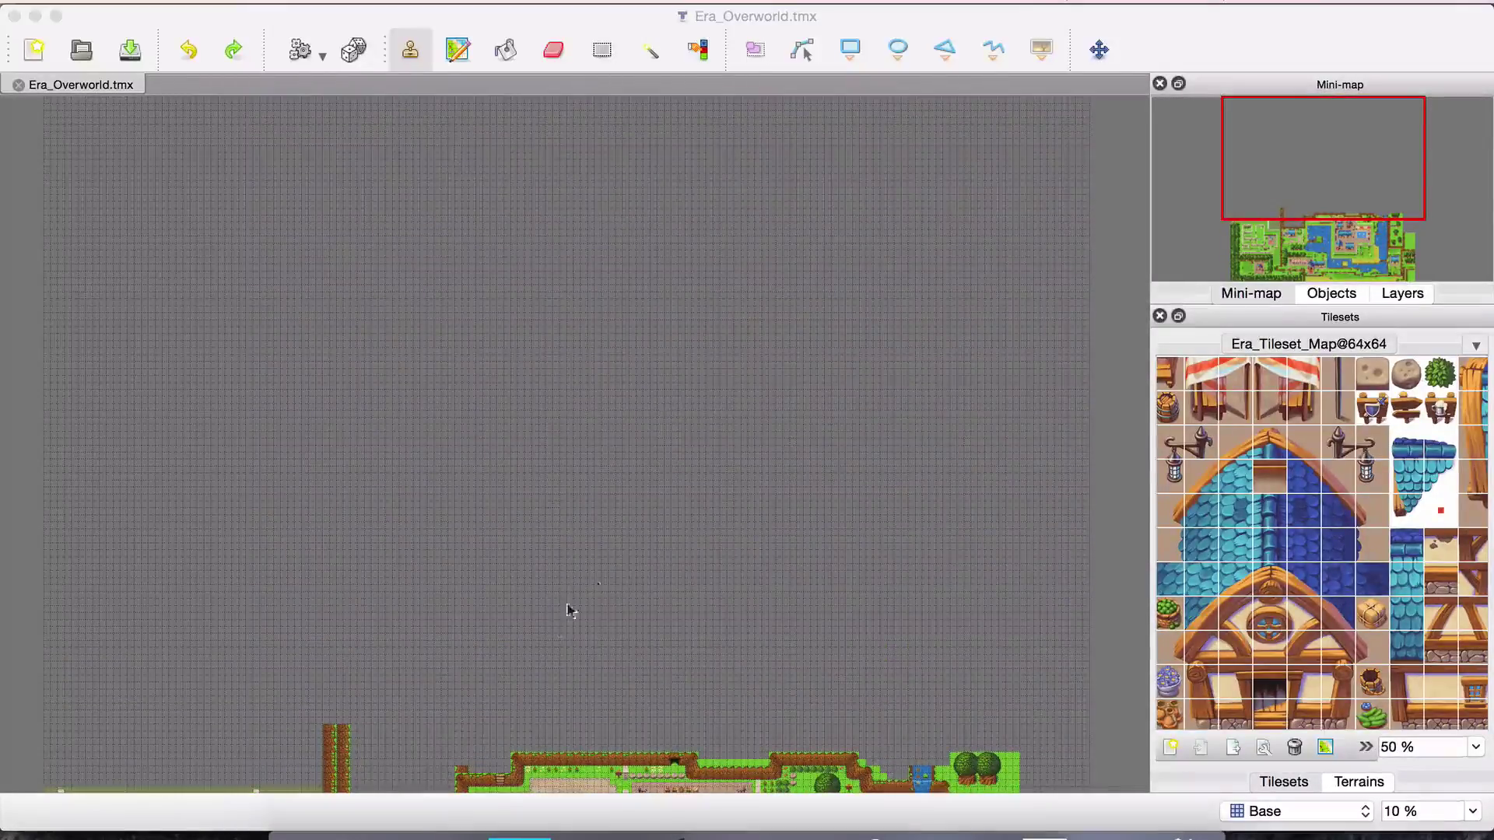
{"action": "scroll", "coordinate": [555, 628], "scroll_direction": "down", "scroll_amount": 1}
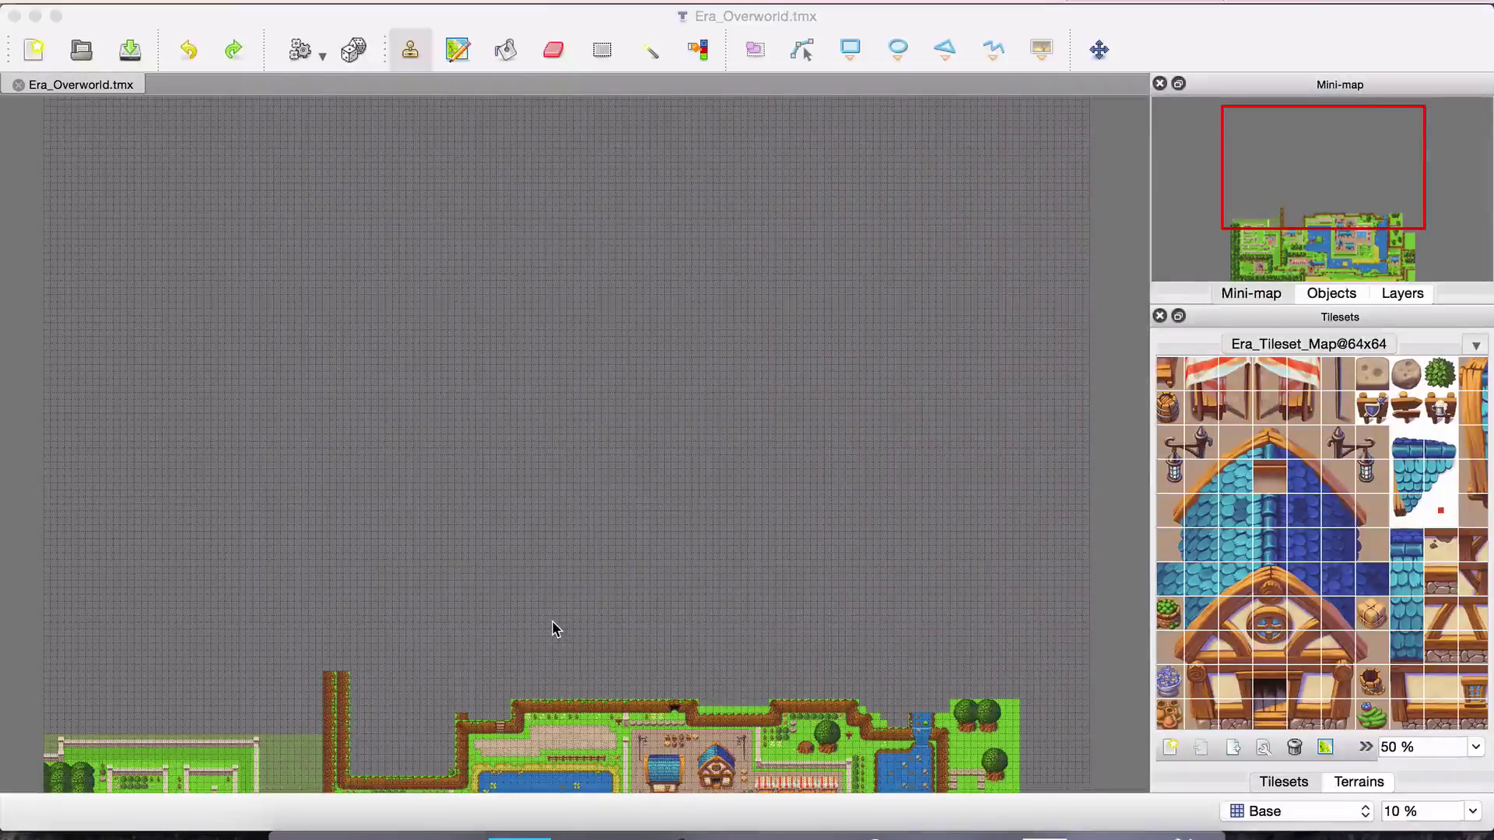
{"action": "scroll", "coordinate": [587, 600], "scroll_direction": "up", "scroll_amount": 1}
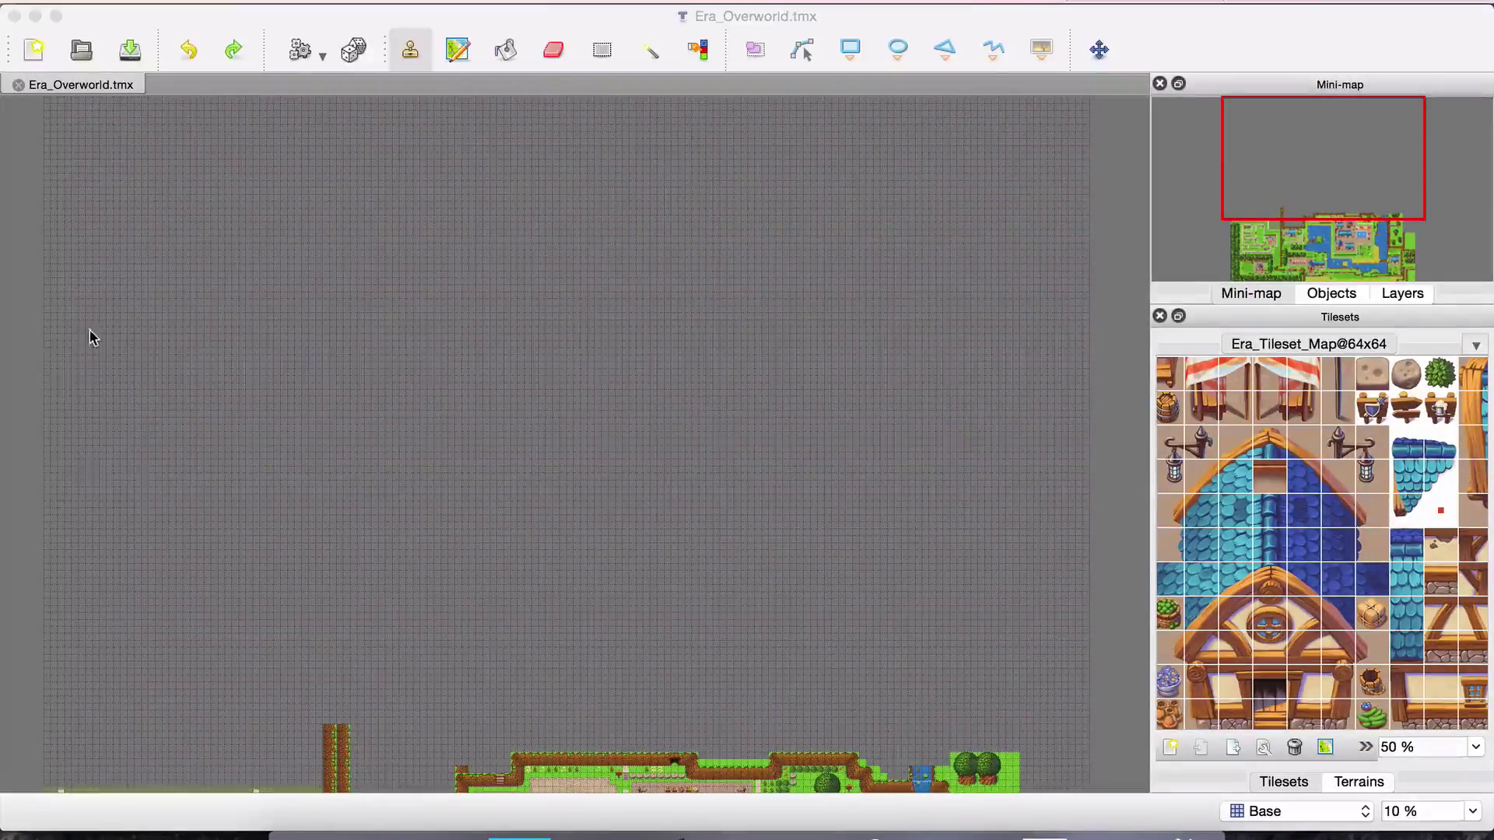
{"action": "scroll", "coordinate": [86, 475], "scroll_direction": "down", "scroll_amount": 1}
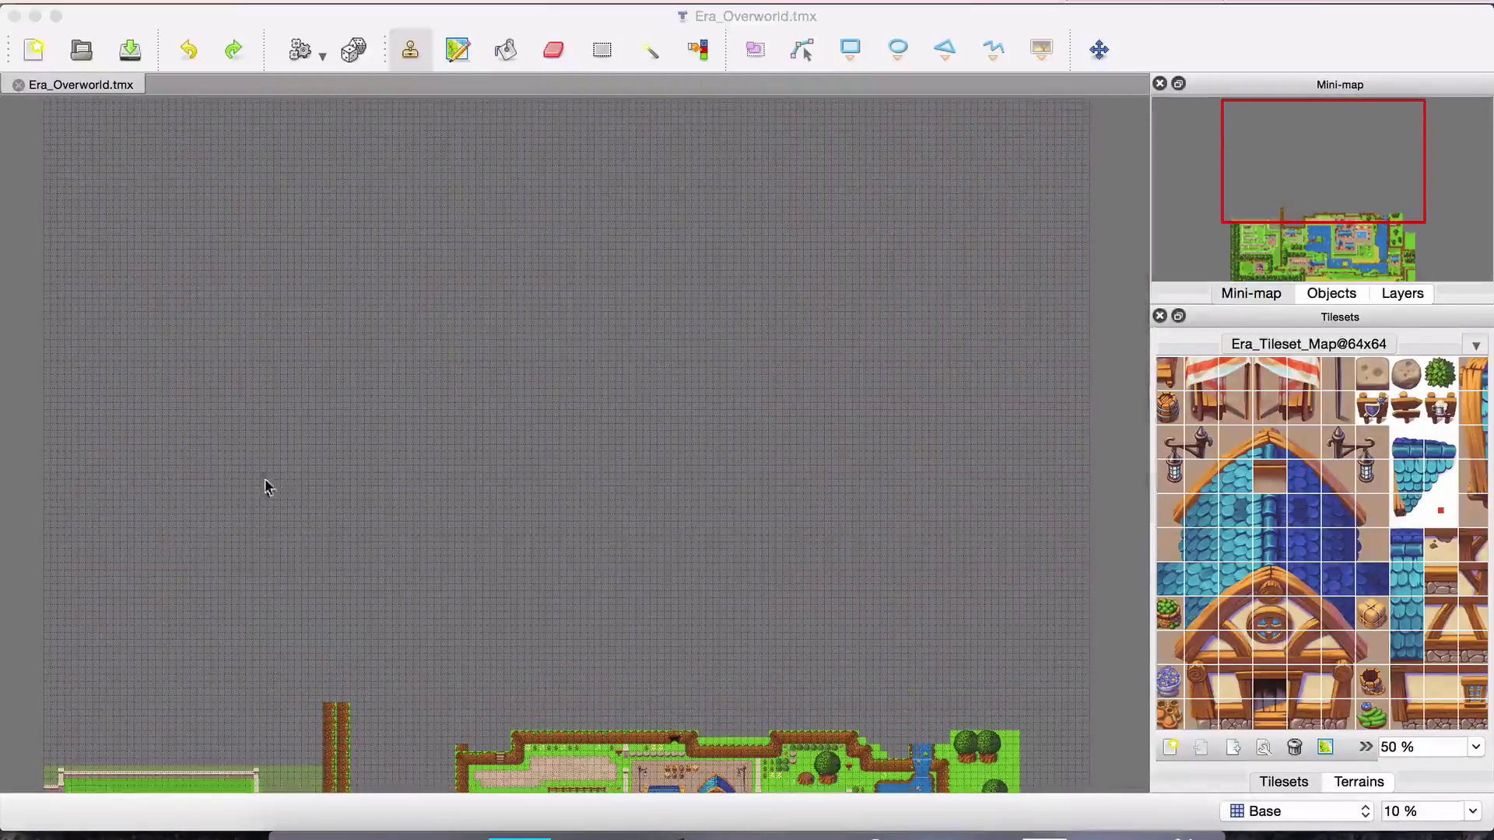
{"action": "scroll", "coordinate": [272, 447], "scroll_direction": "down", "scroll_amount": 2}
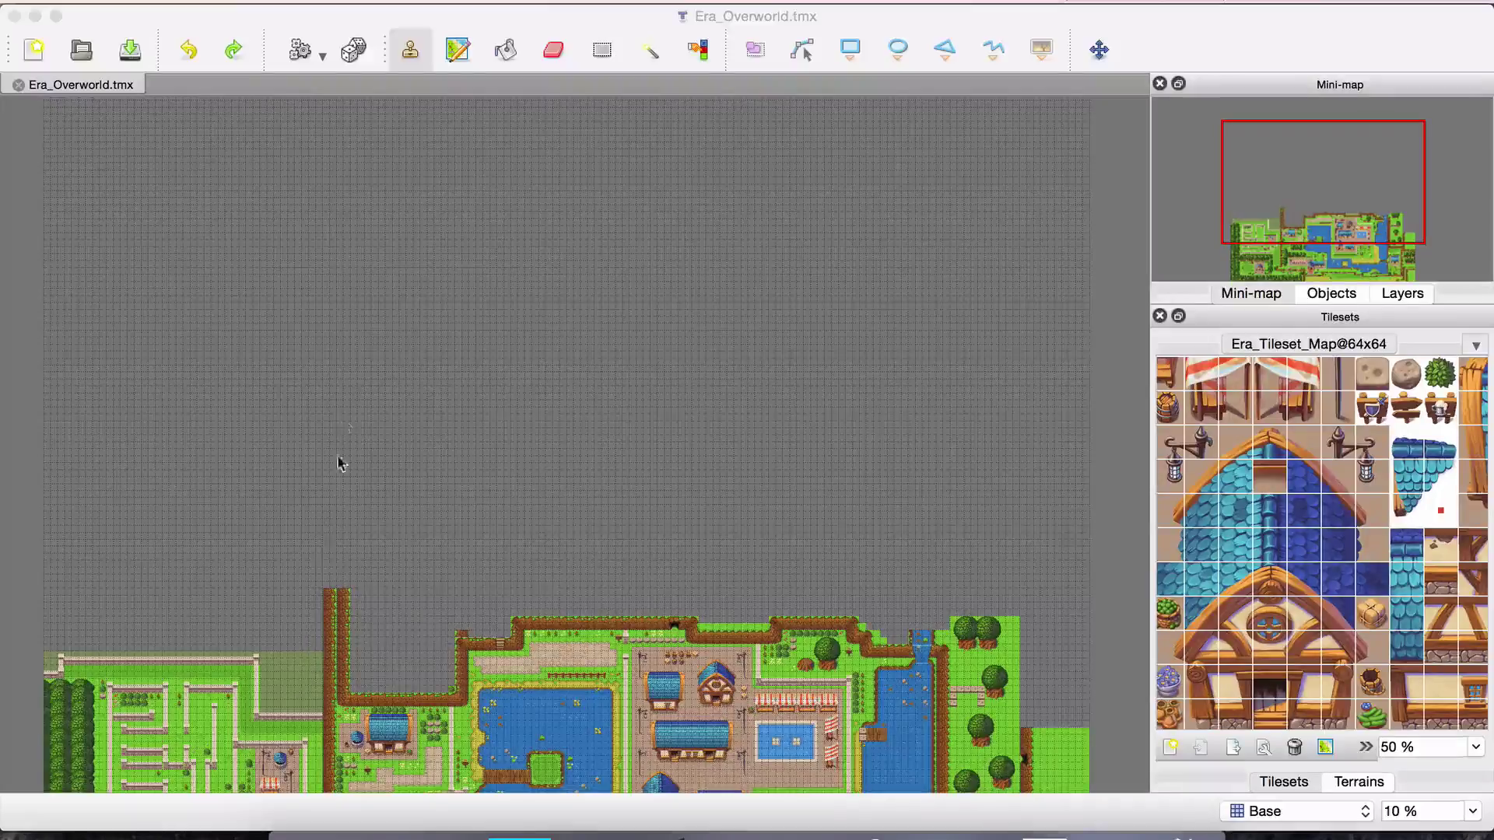
{"action": "scroll", "coordinate": [342, 418], "scroll_direction": "up", "scroll_amount": 1}
{"action": "scroll", "coordinate": [342, 424], "scroll_direction": "up", "scroll_amount": 2}
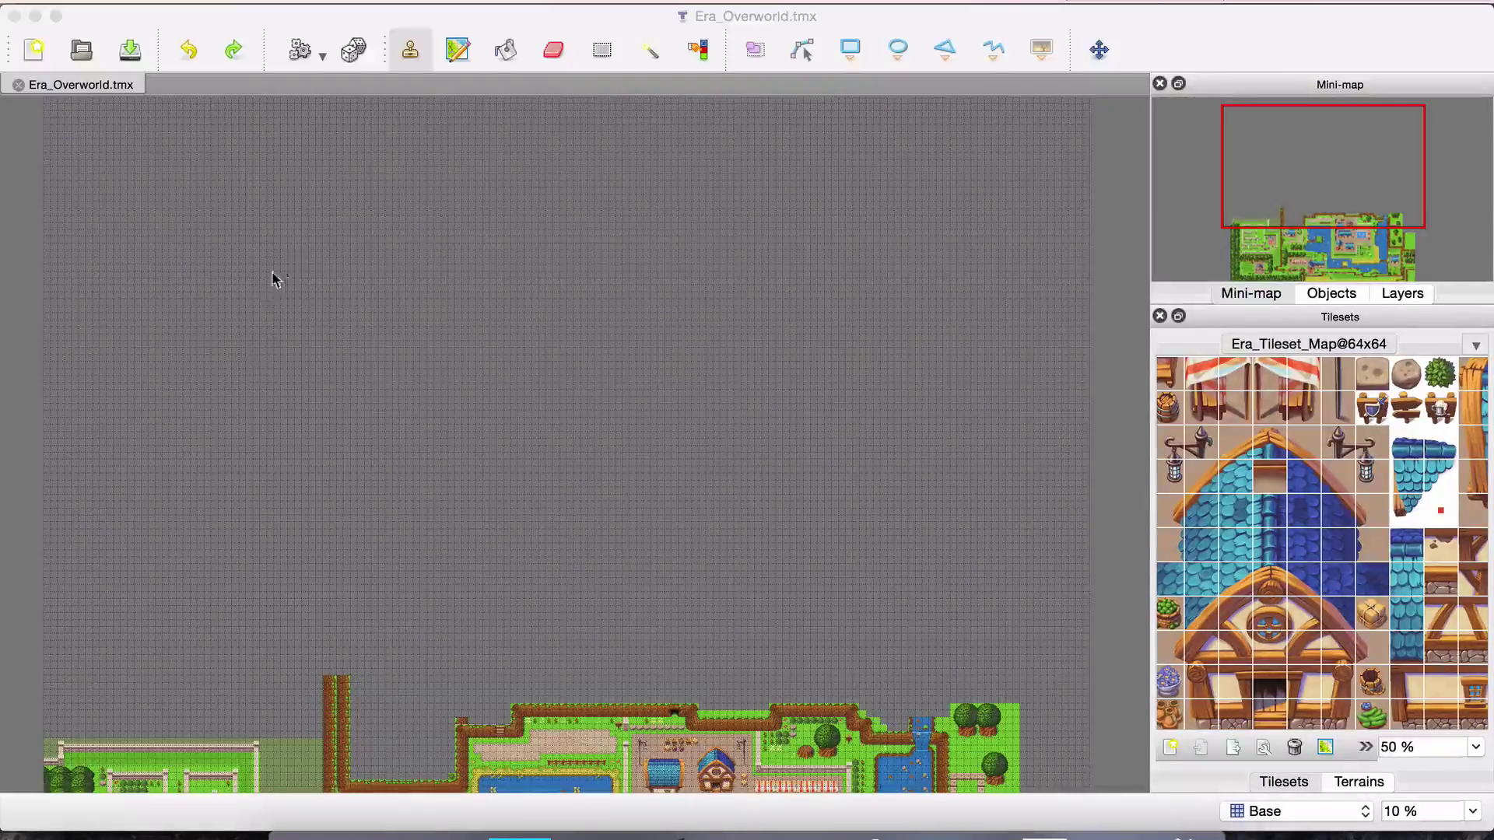
{"action": "scroll", "coordinate": [1027, 183], "scroll_direction": "up", "scroll_amount": 2}
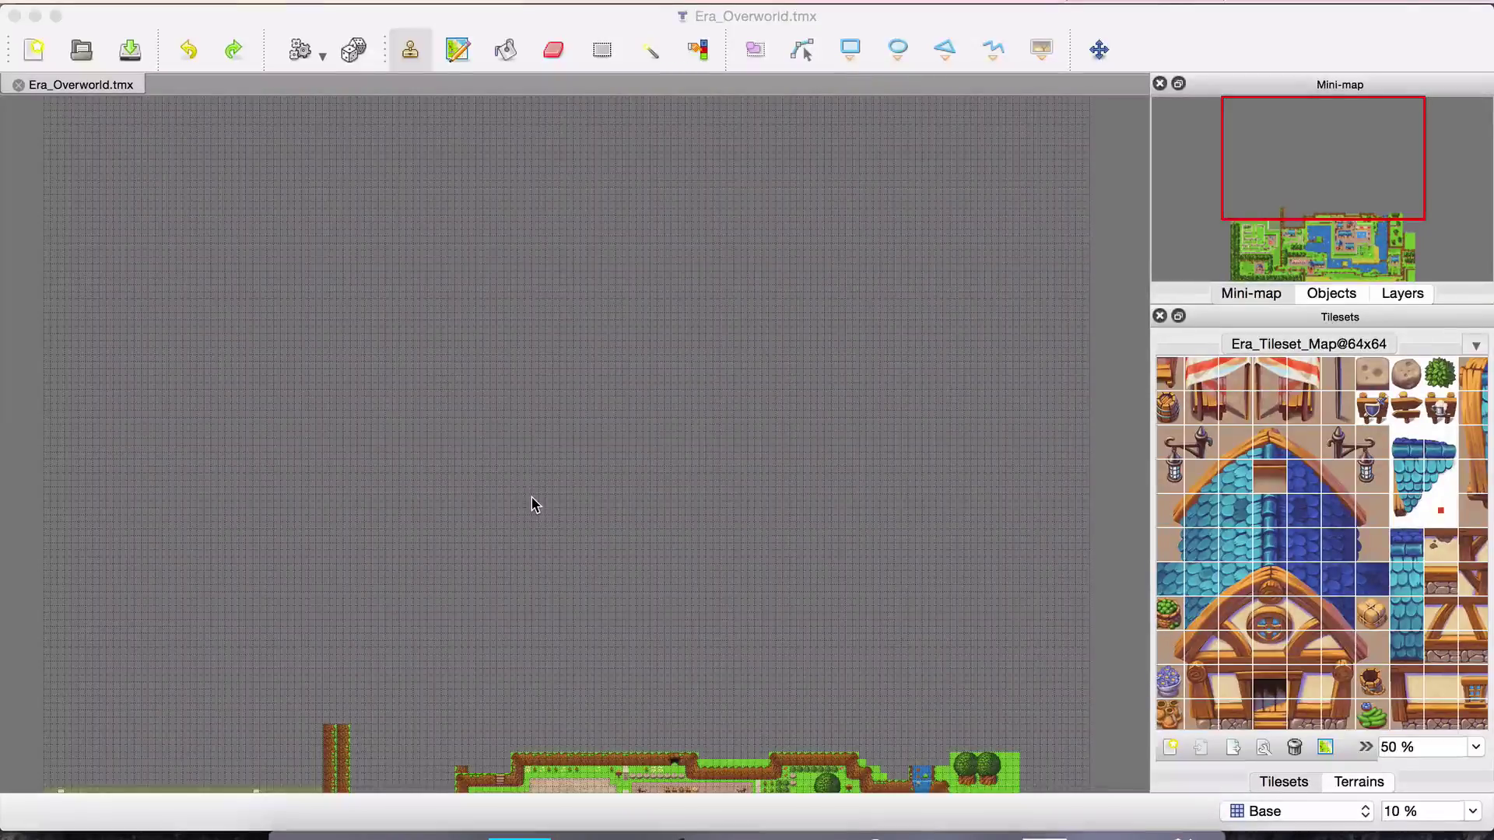
{"action": "scroll", "coordinate": [531, 504], "scroll_direction": "down", "scroll_amount": 5}
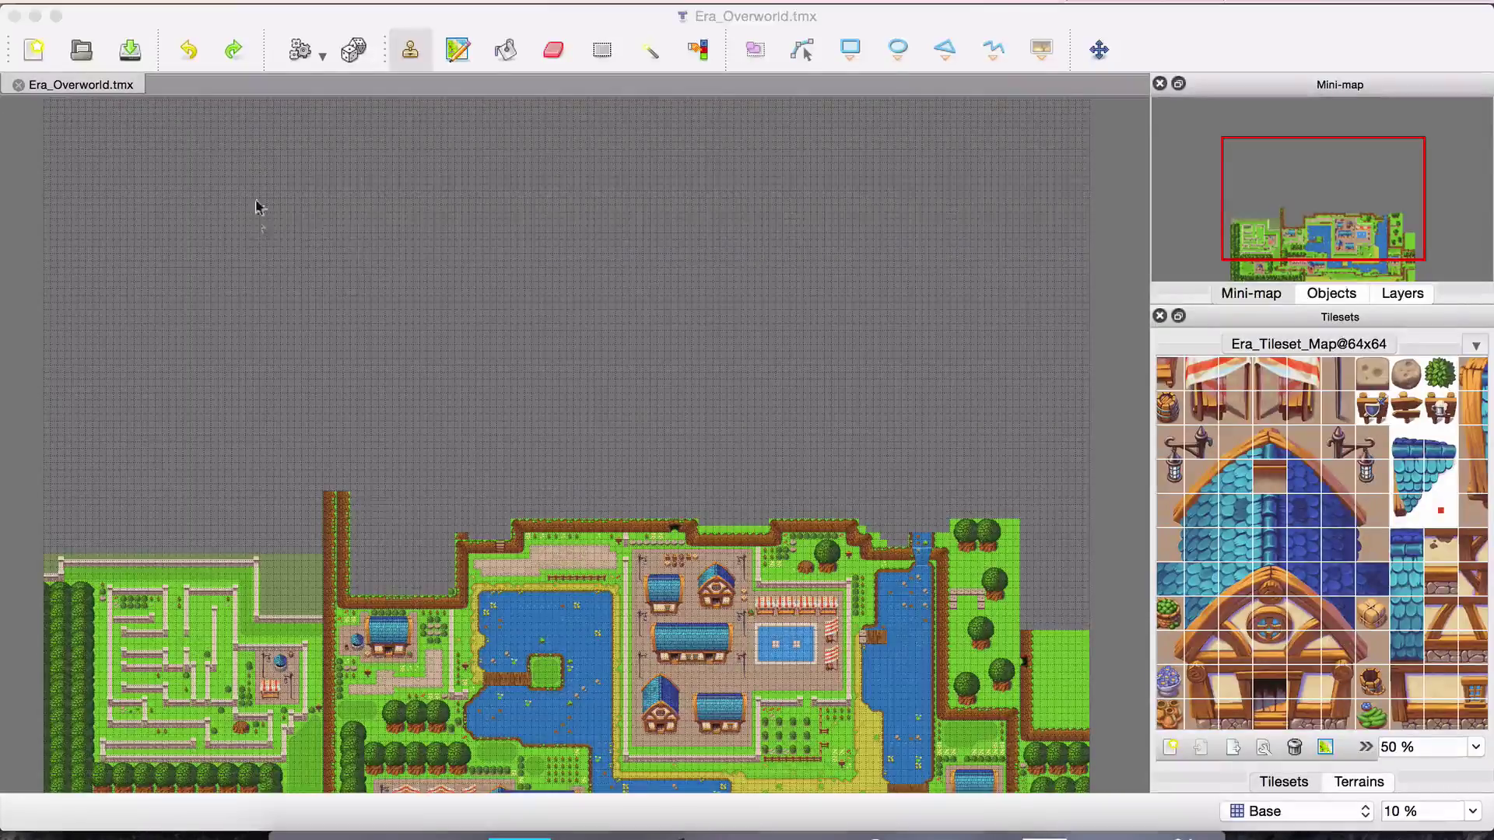
{"action": "scroll", "coordinate": [345, 342], "scroll_direction": "down", "scroll_amount": 5}
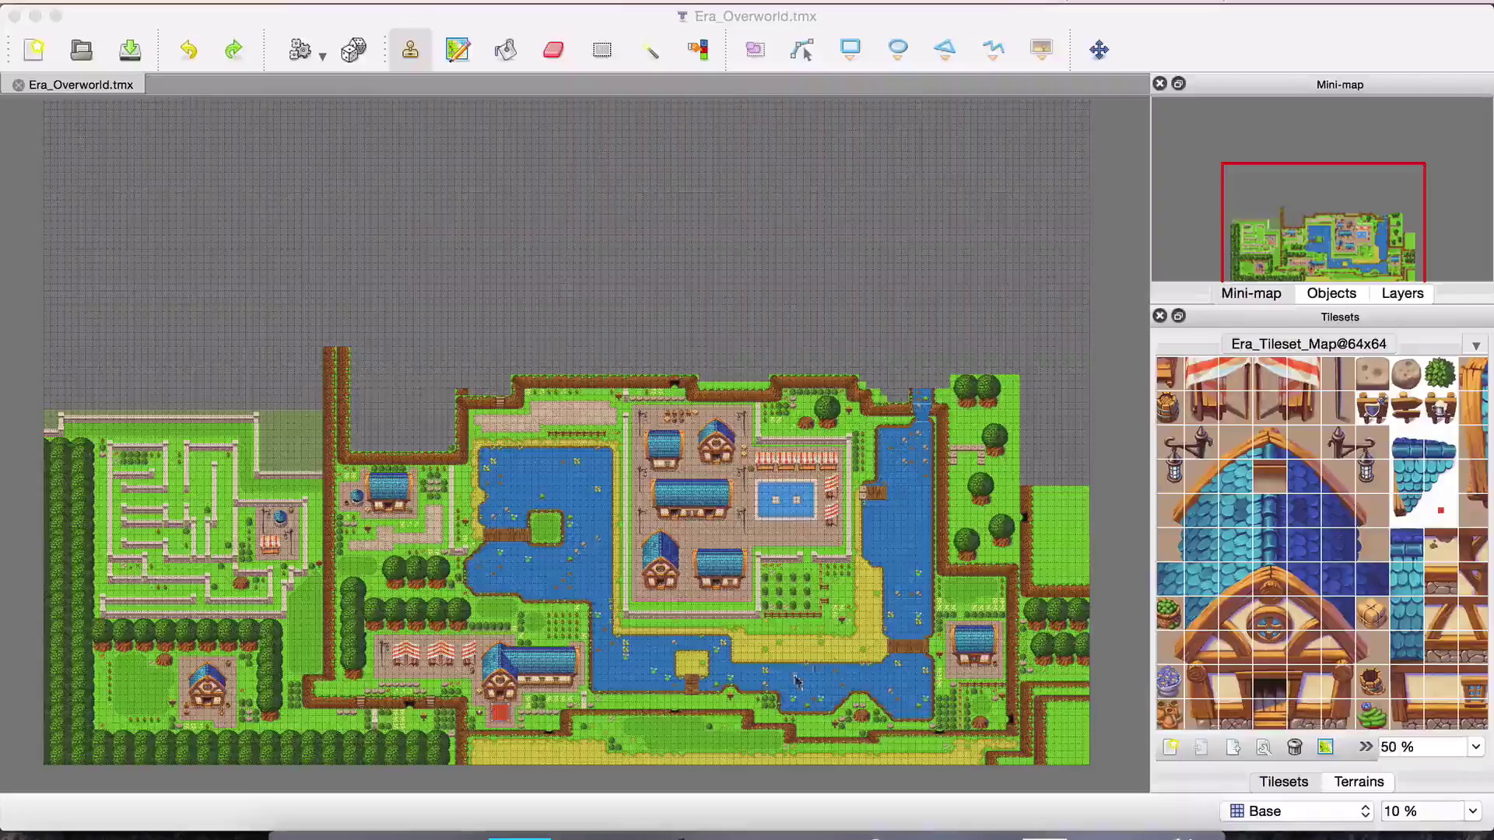
{"action": "scroll", "coordinate": [602, 564], "scroll_direction": "up", "scroll_amount": 1}
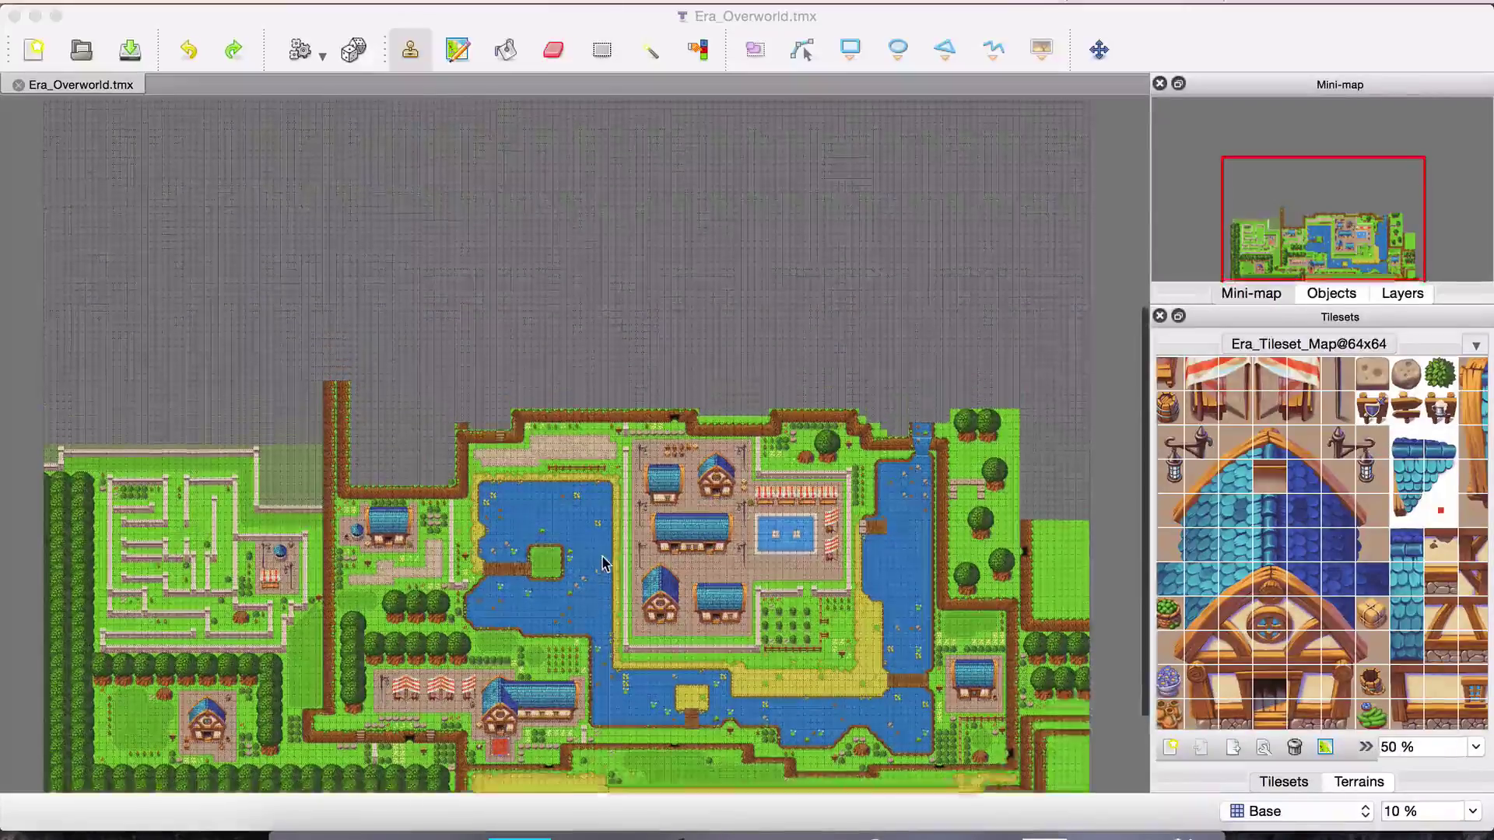
{"action": "scroll", "coordinate": [603, 564], "scroll_direction": "up", "scroll_amount": 1}
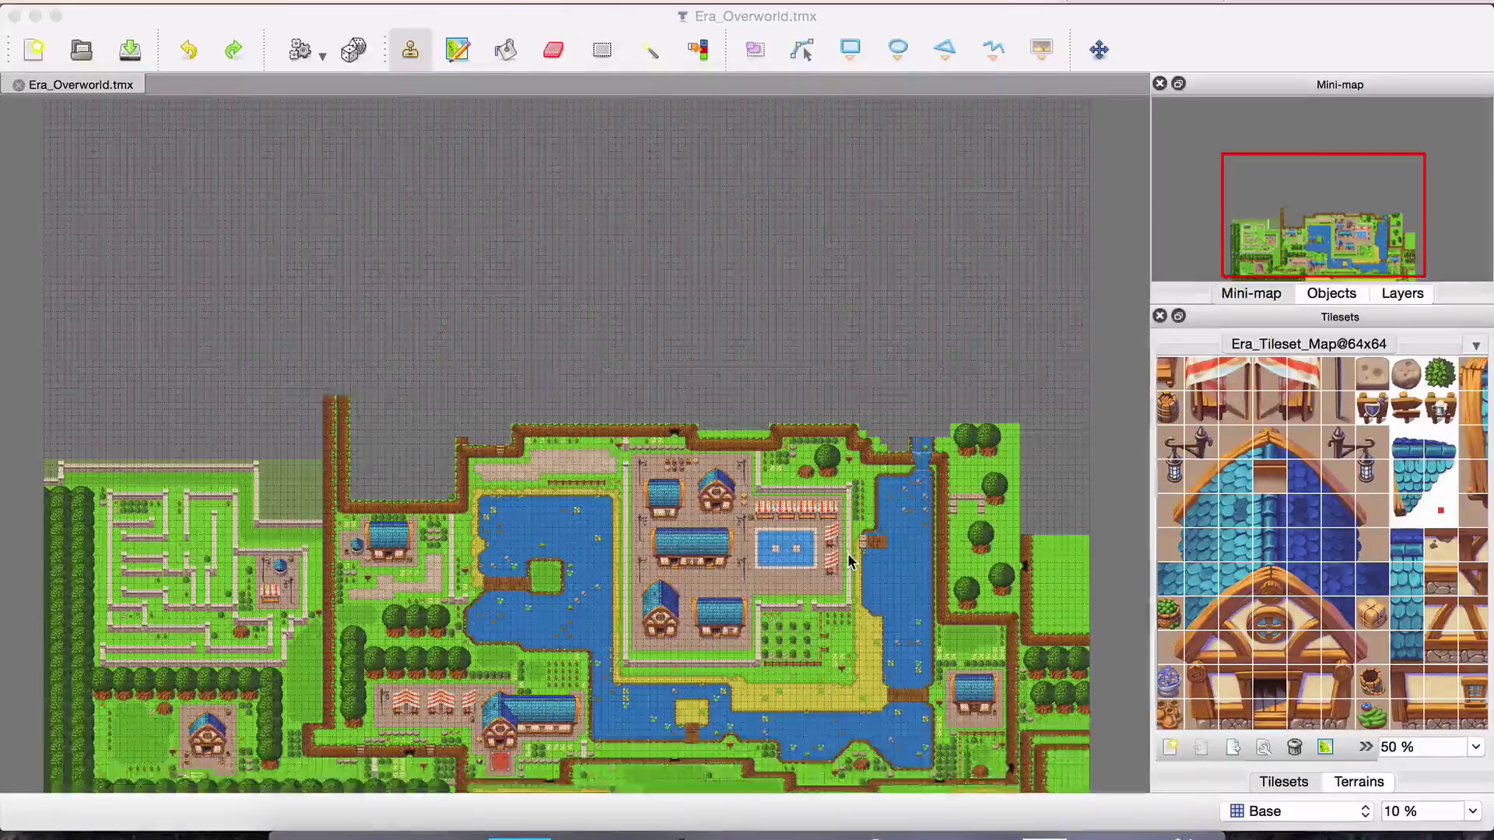
{"action": "scroll", "coordinate": [848, 560], "scroll_direction": "up", "scroll_amount": 1}
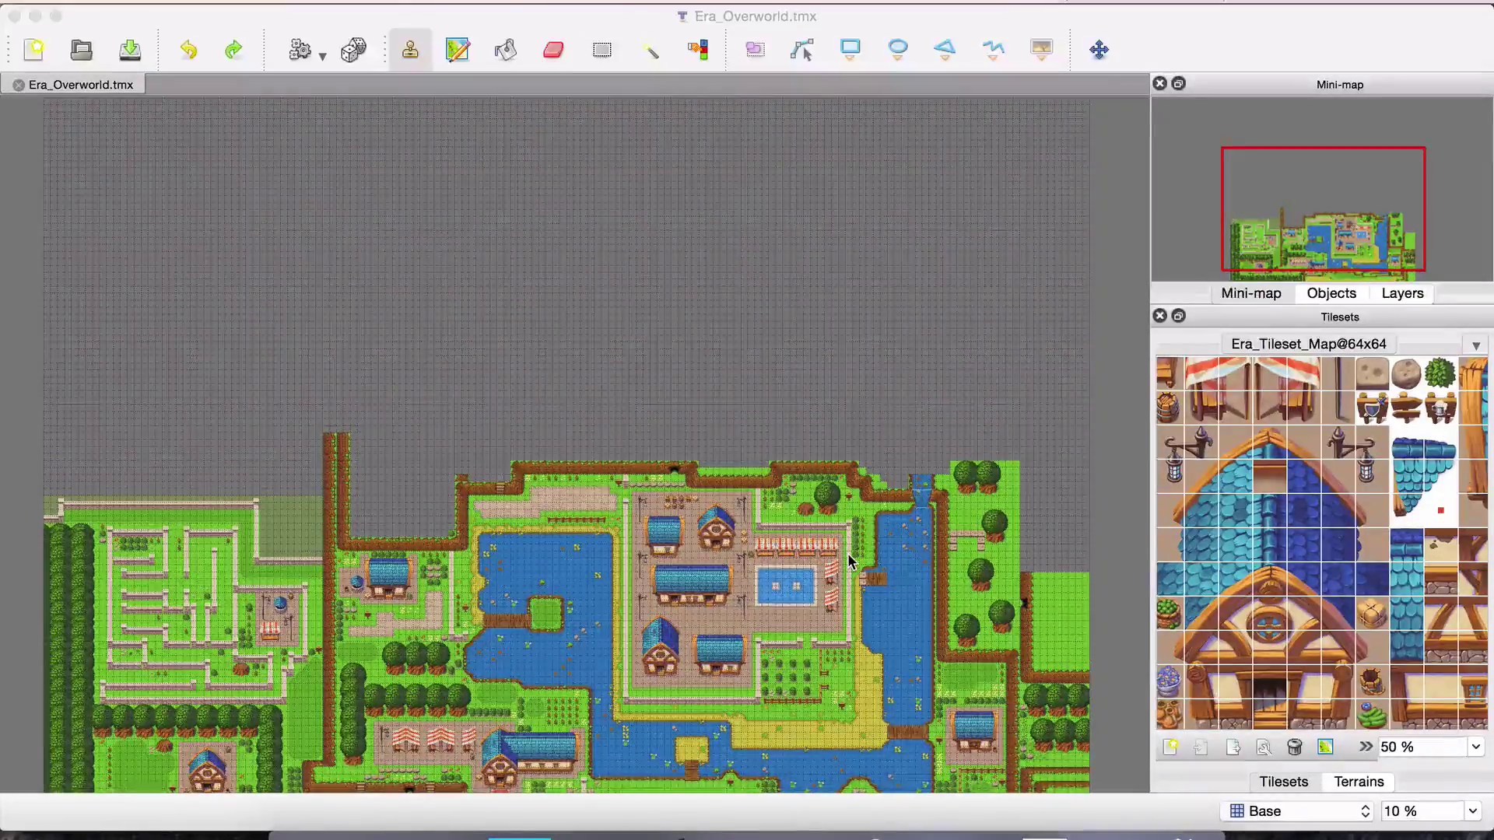
{"action": "scroll", "coordinate": [877, 463], "scroll_direction": "up", "scroll_amount": 3}
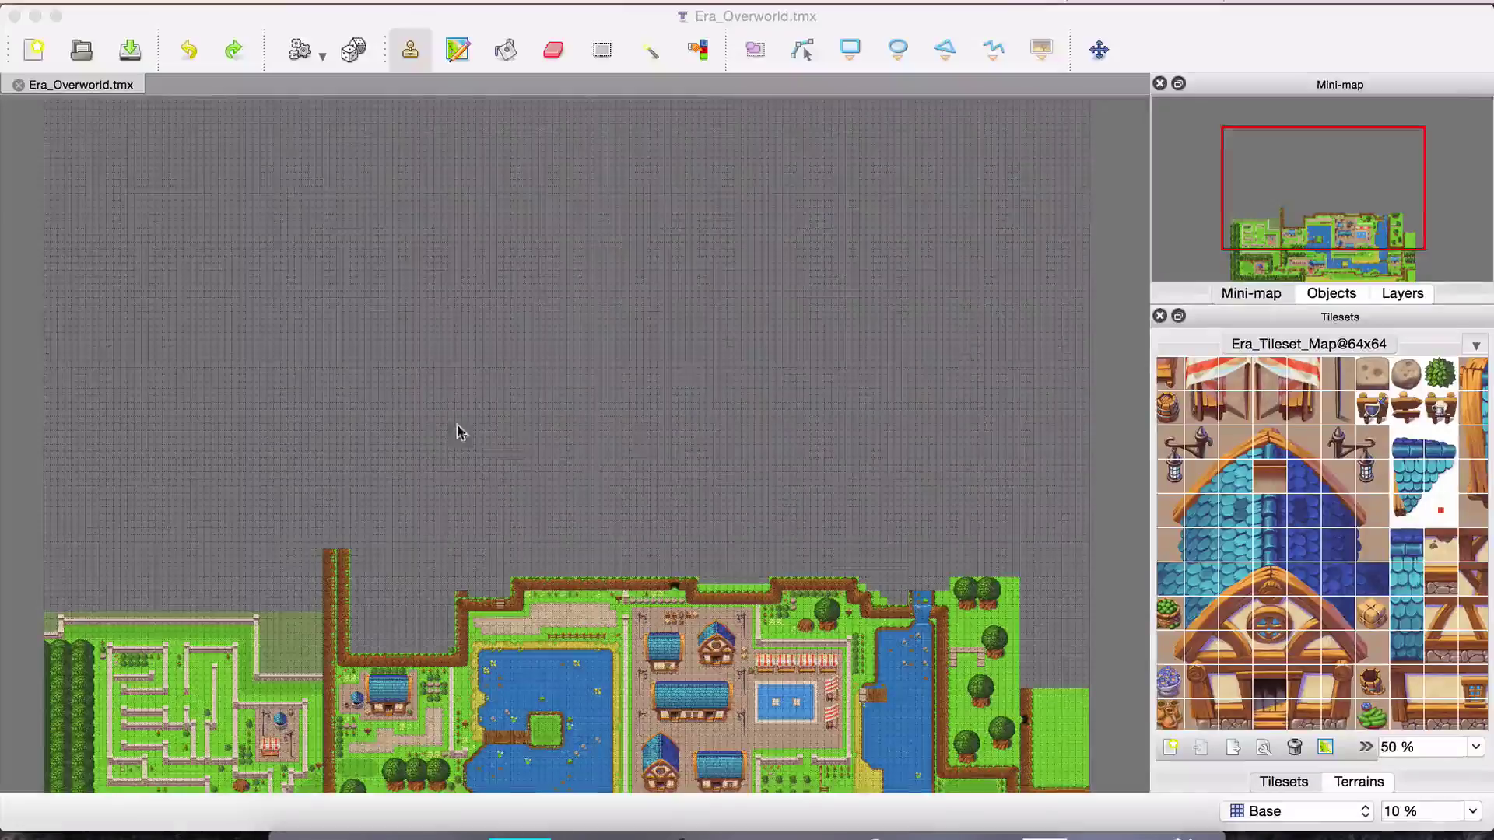
{"action": "scroll", "coordinate": [693, 373], "scroll_direction": "up", "scroll_amount": 5}
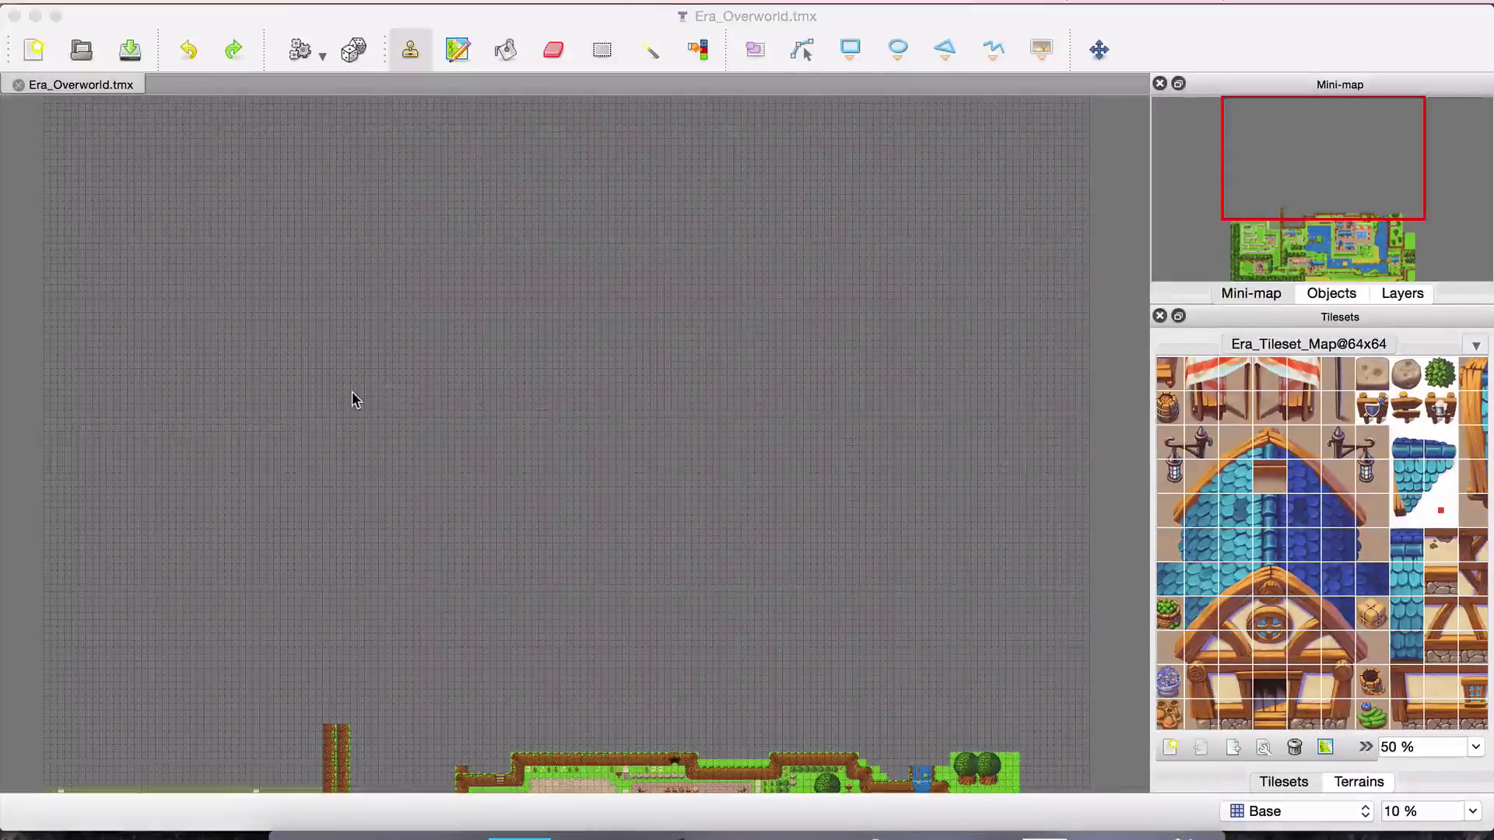
{"action": "scroll", "coordinate": [343, 395], "scroll_direction": "down", "scroll_amount": 2}
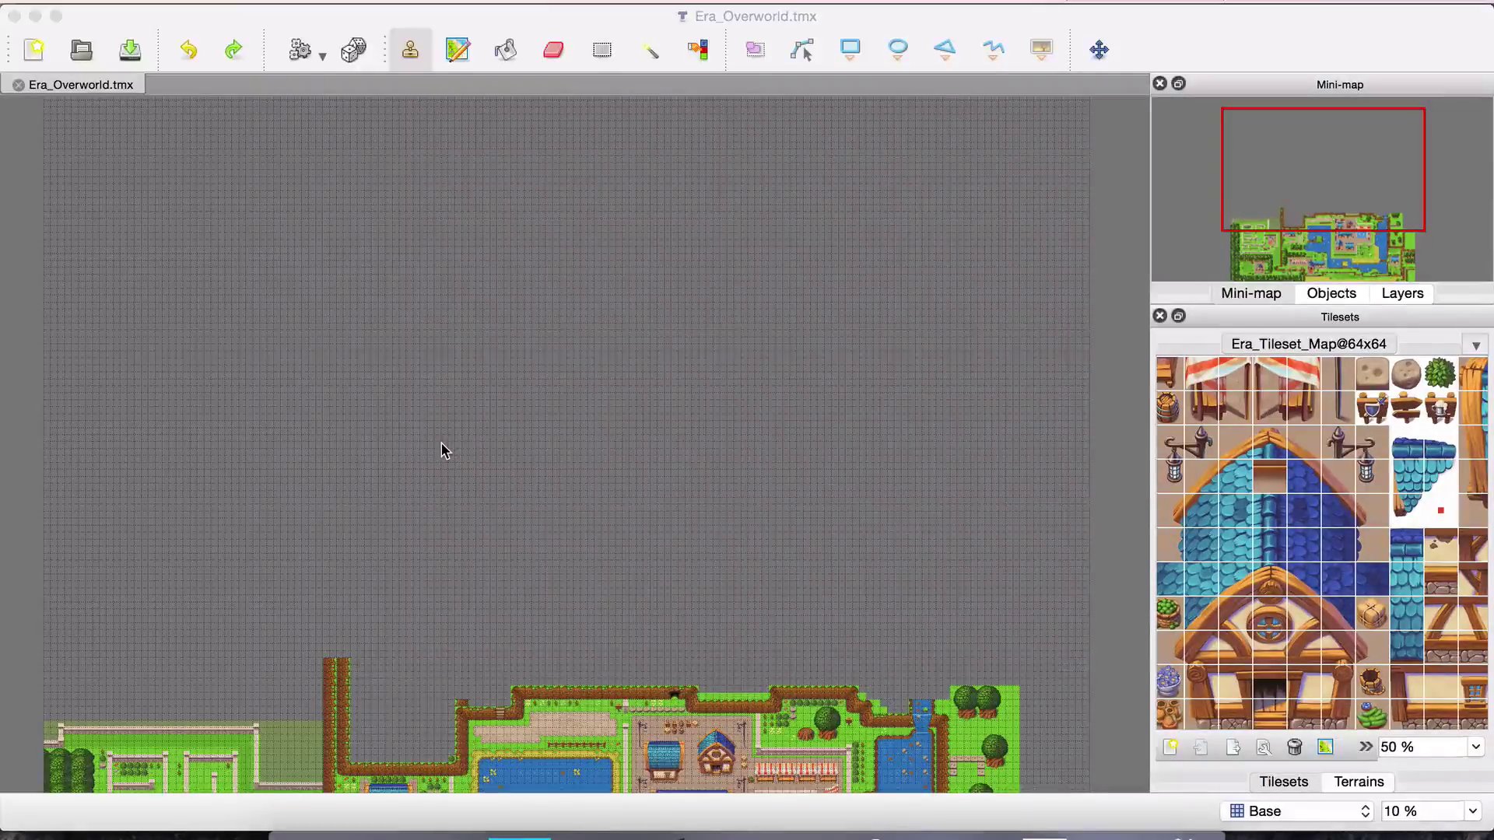
{"action": "scroll", "coordinate": [441, 450], "scroll_direction": "down", "scroll_amount": 5}
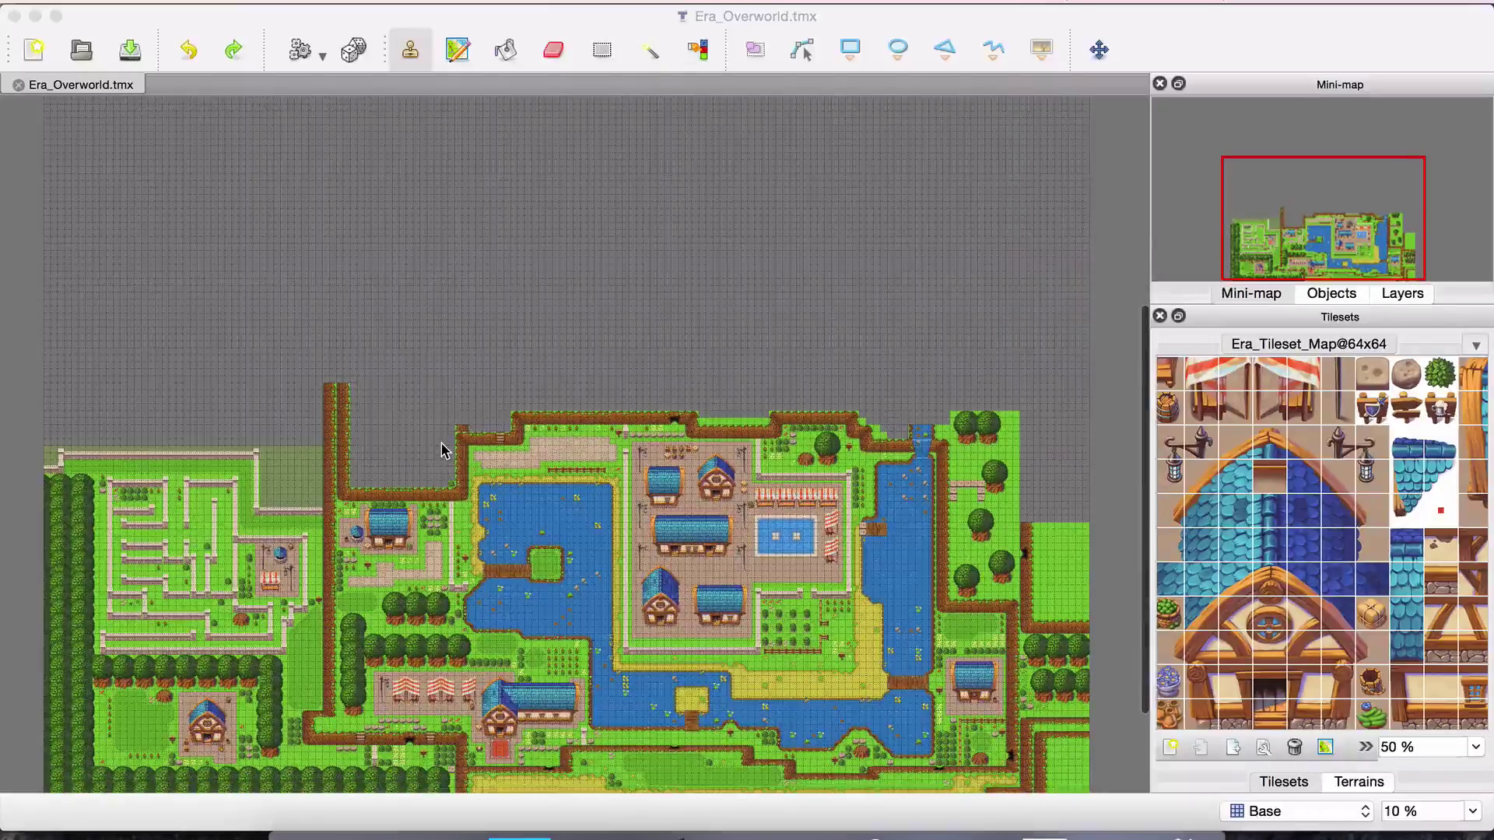
{"action": "scroll", "coordinate": [441, 450], "scroll_direction": "up", "scroll_amount": 6}
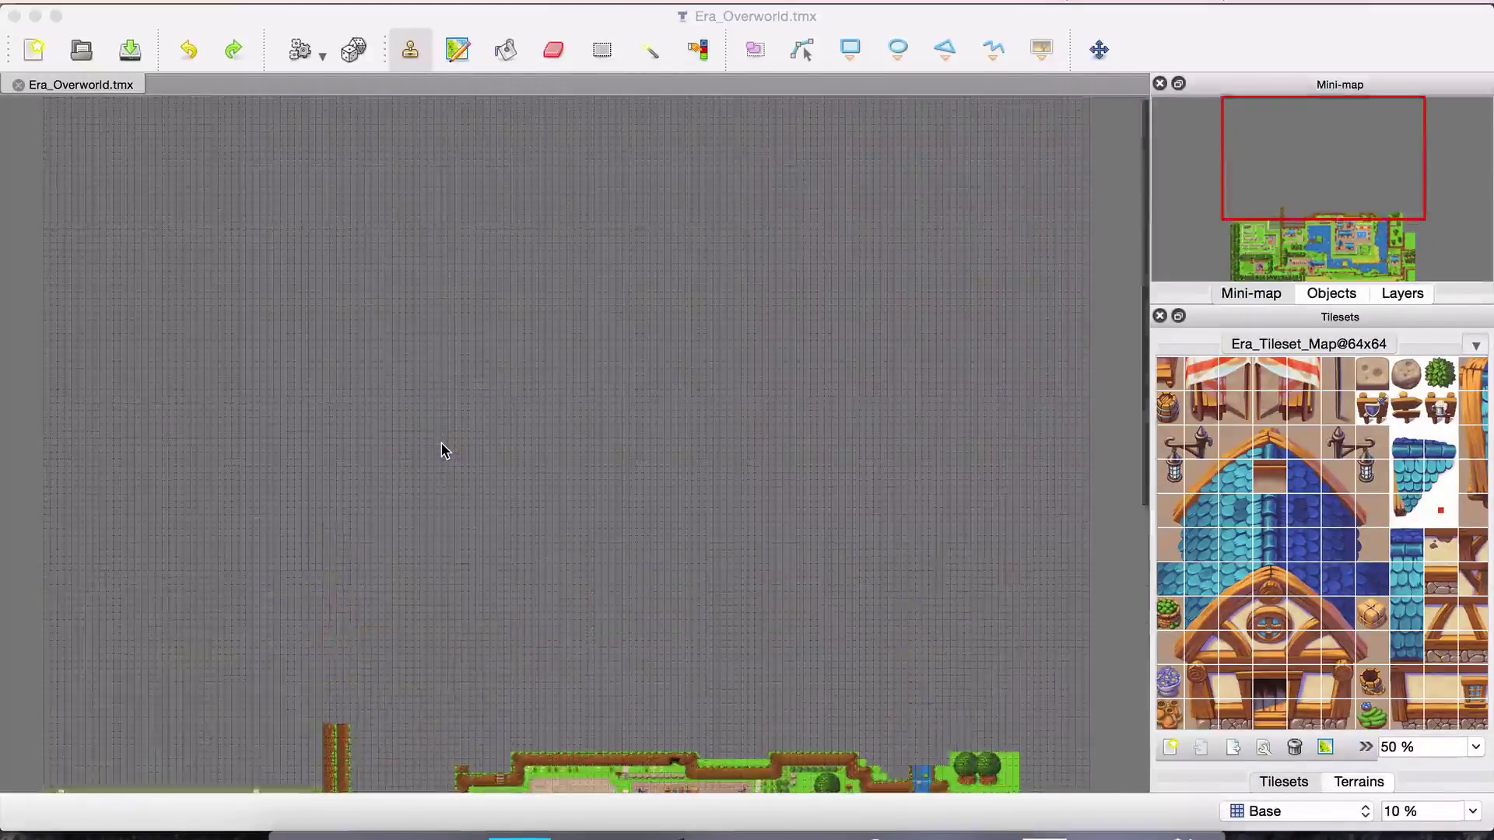
{"action": "scroll", "coordinate": [441, 451], "scroll_direction": "down", "scroll_amount": 8}
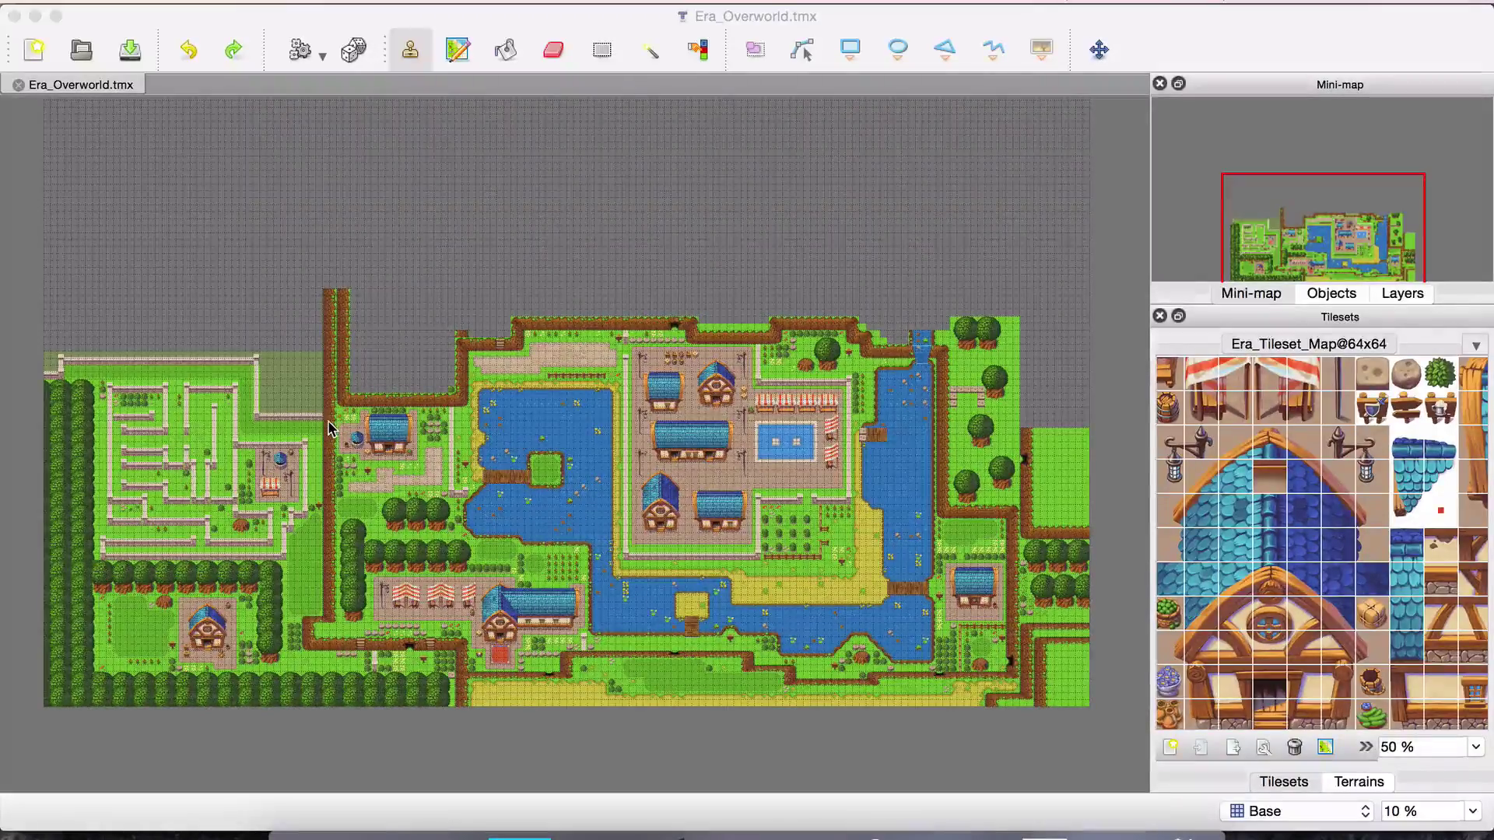
Inspect the walled maze area in the west up close, around the small plaza with the well and striped market stall.
{"action": "scroll", "coordinate": [1280, 237], "scroll_direction": "up", "scroll_amount": 3}
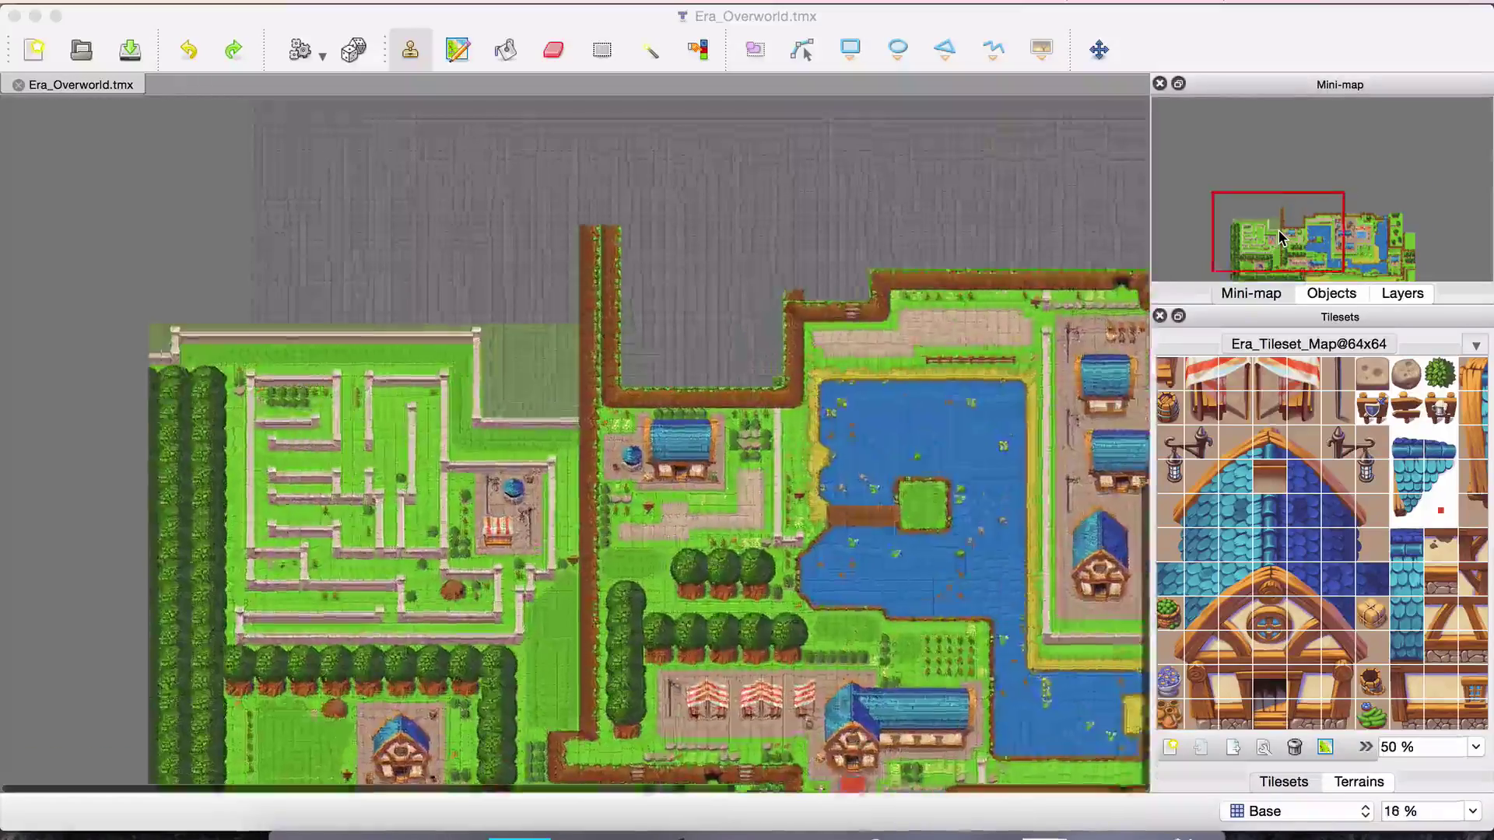
{"action": "scroll", "coordinate": [1280, 237], "scroll_direction": "up", "scroll_amount": 2}
{"action": "scroll", "coordinate": [437, 453], "scroll_direction": "down", "scroll_amount": 5}
{"action": "scroll", "coordinate": [438, 453], "scroll_direction": "left", "scroll_amount": 5}
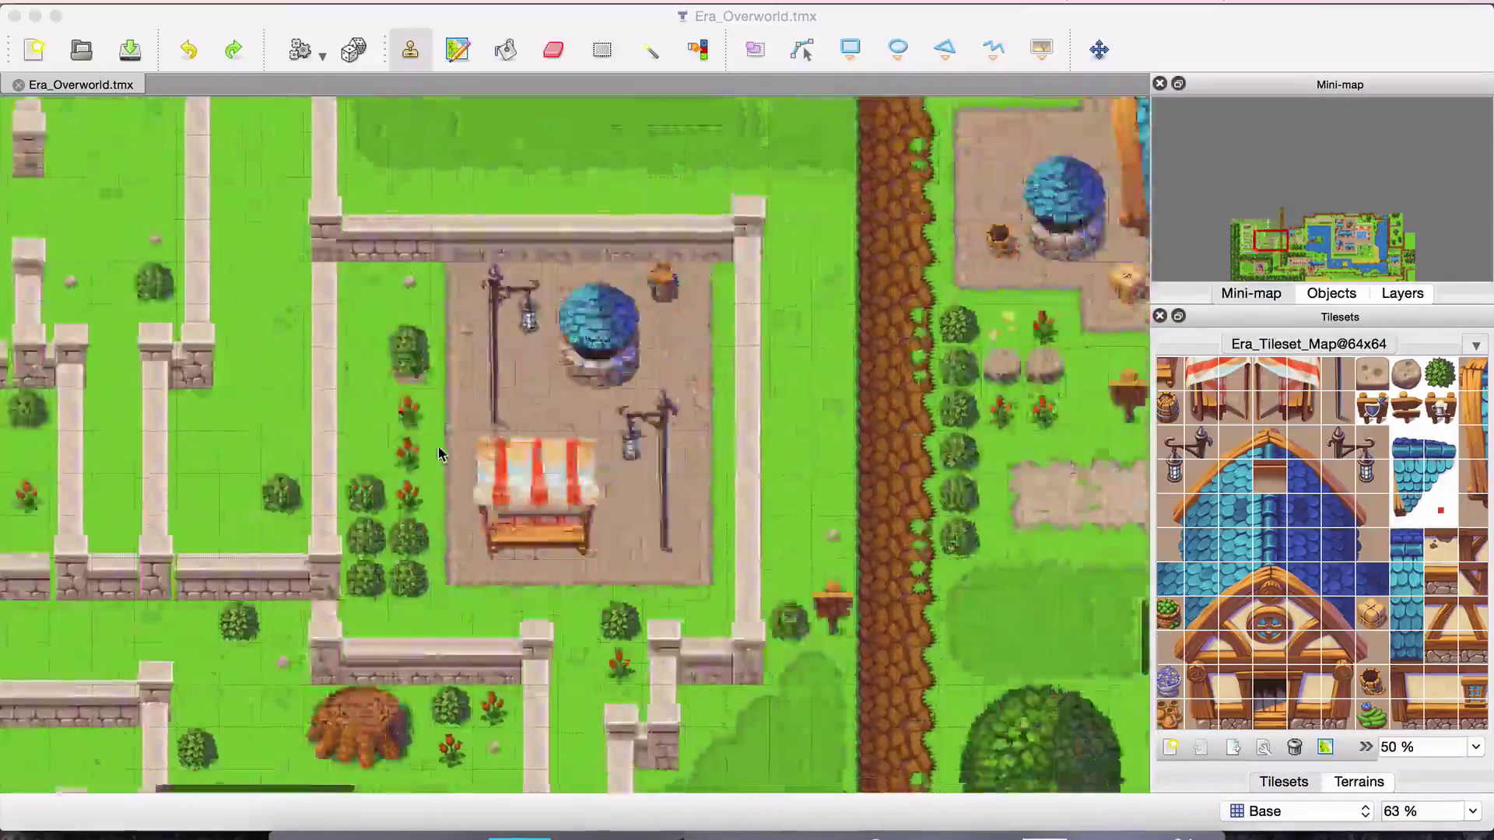
Examine the blue-roofed house in the southwest and the tree rows, grass patches and cliff around it at 63 % zoom.
{"action": "scroll", "coordinate": [438, 453], "scroll_direction": "down", "scroll_amount": 10}
{"action": "scroll", "coordinate": [437, 454], "scroll_direction": "up", "scroll_amount": 2}
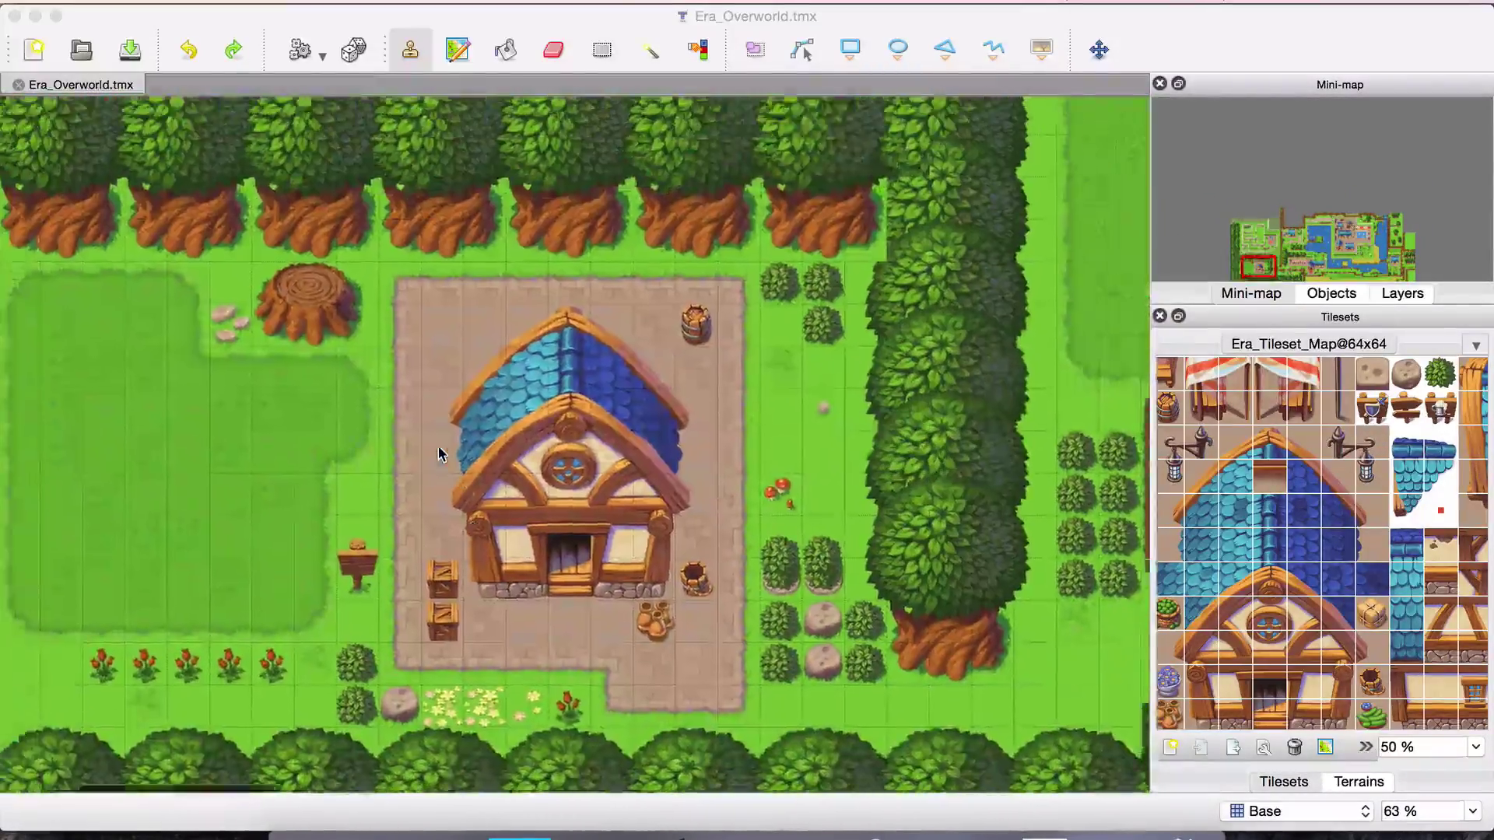
{"action": "scroll", "coordinate": [440, 454], "scroll_direction": "up", "scroll_amount": 2}
{"action": "scroll", "coordinate": [439, 454], "scroll_direction": "right", "scroll_amount": 3}
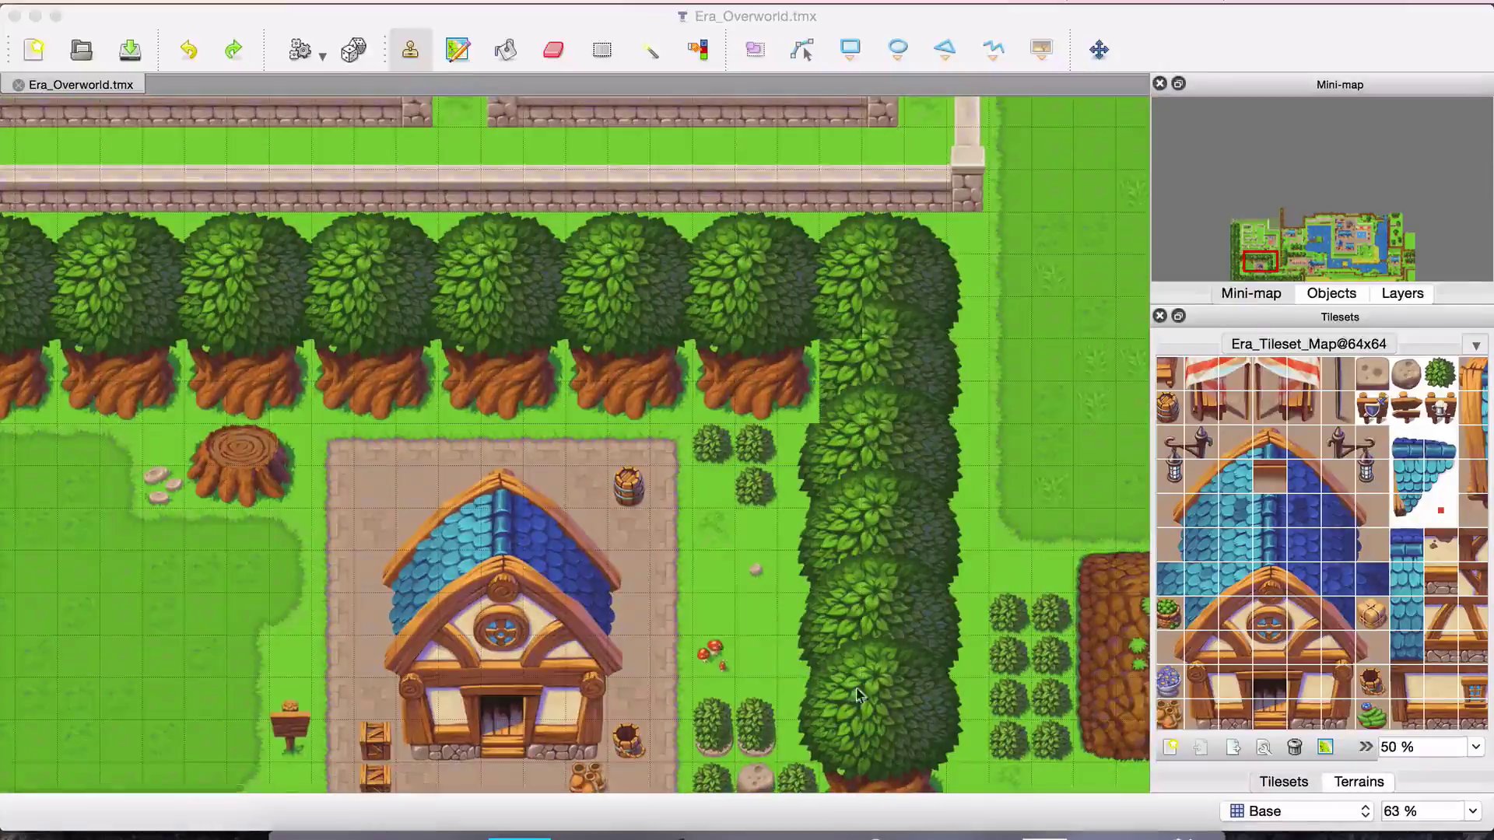
{"action": "scroll", "coordinate": [268, 383], "scroll_direction": "left", "scroll_amount": 10}
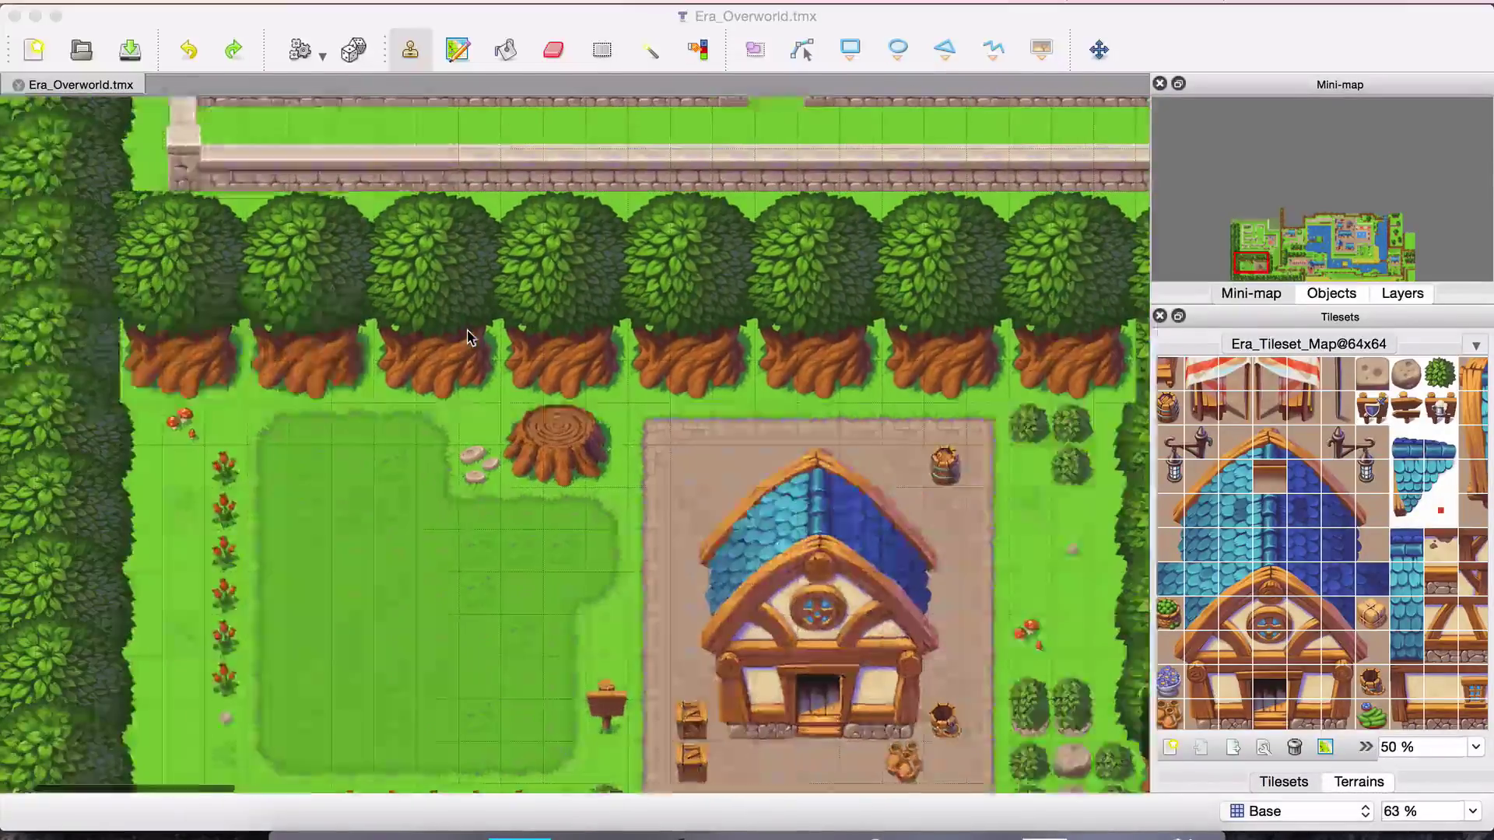
{"action": "scroll", "coordinate": [370, 422], "scroll_direction": "right", "scroll_amount": 15}
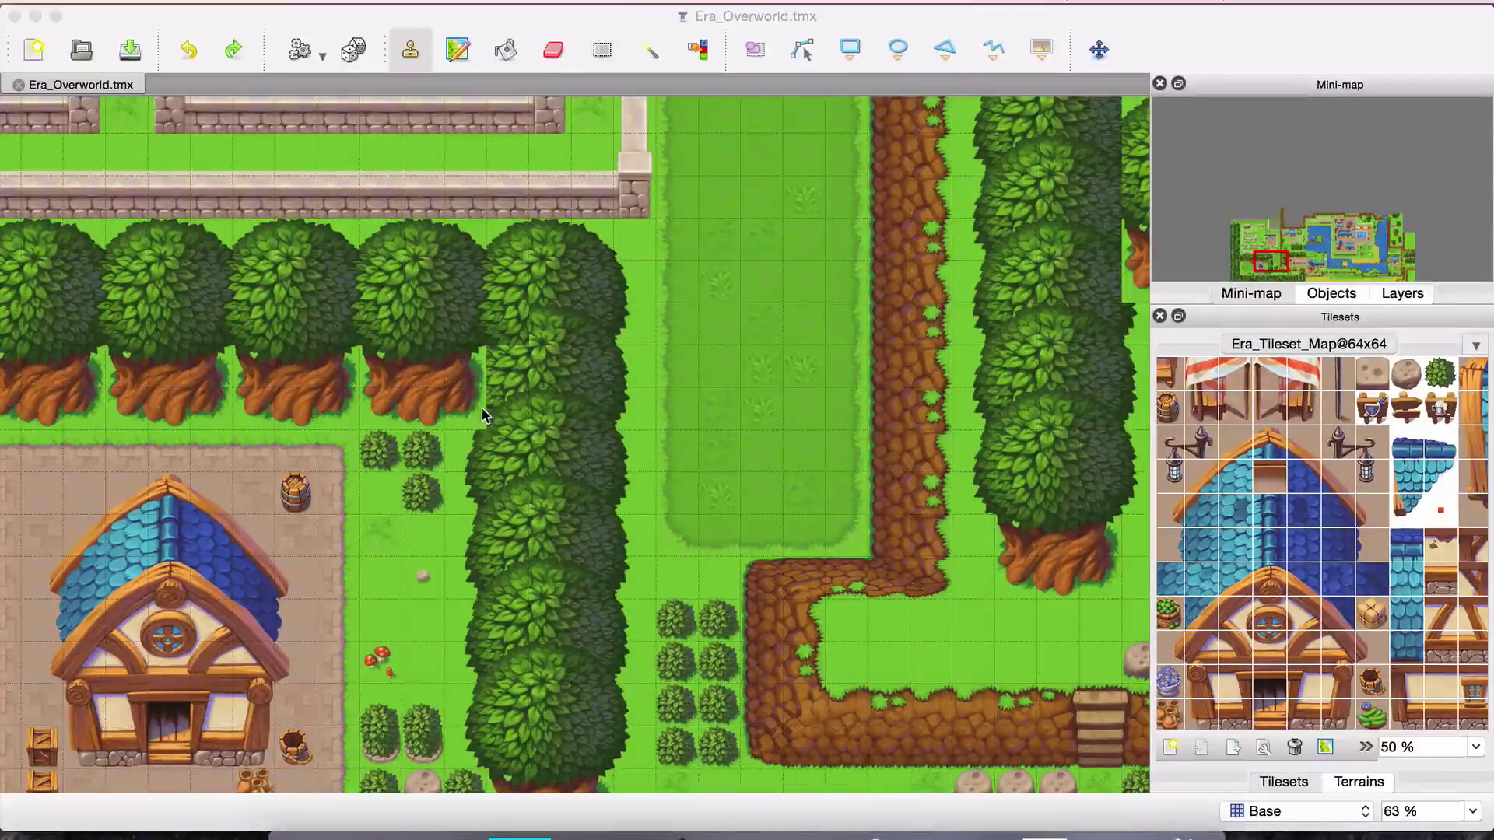
{"action": "scroll", "coordinate": [131, 386], "scroll_direction": "left", "scroll_amount": 10}
{"action": "scroll", "coordinate": [131, 387], "scroll_direction": "down", "scroll_amount": 1}
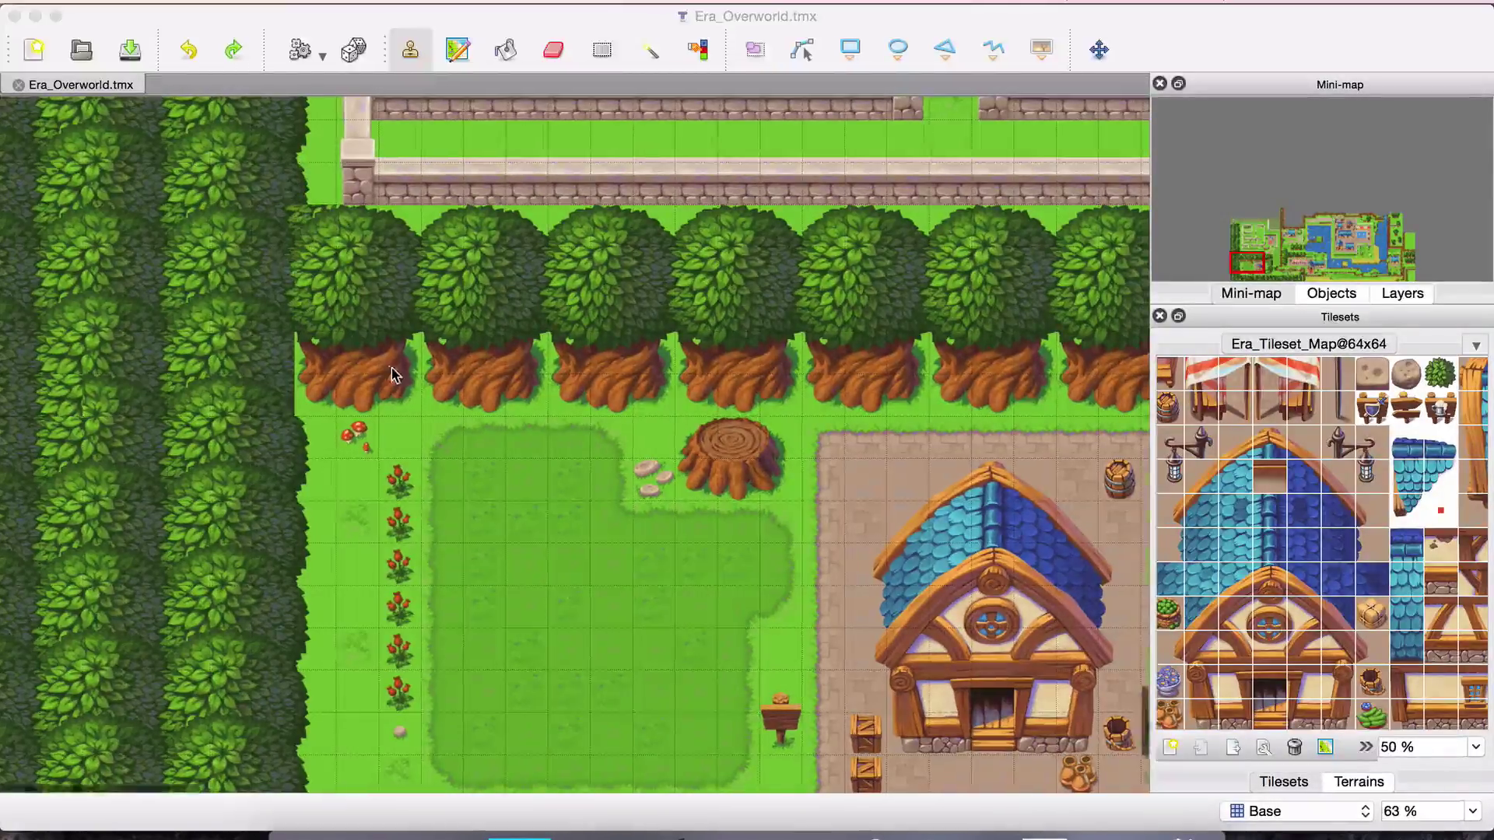
{"action": "scroll", "coordinate": [390, 370], "scroll_direction": "right", "scroll_amount": 10}
{"action": "scroll", "coordinate": [391, 375], "scroll_direction": "down", "scroll_amount": 4}
{"action": "scroll", "coordinate": [392, 375], "scroll_direction": "left", "scroll_amount": 7}
{"action": "scroll", "coordinate": [391, 375], "scroll_direction": "right", "scroll_amount": 6}
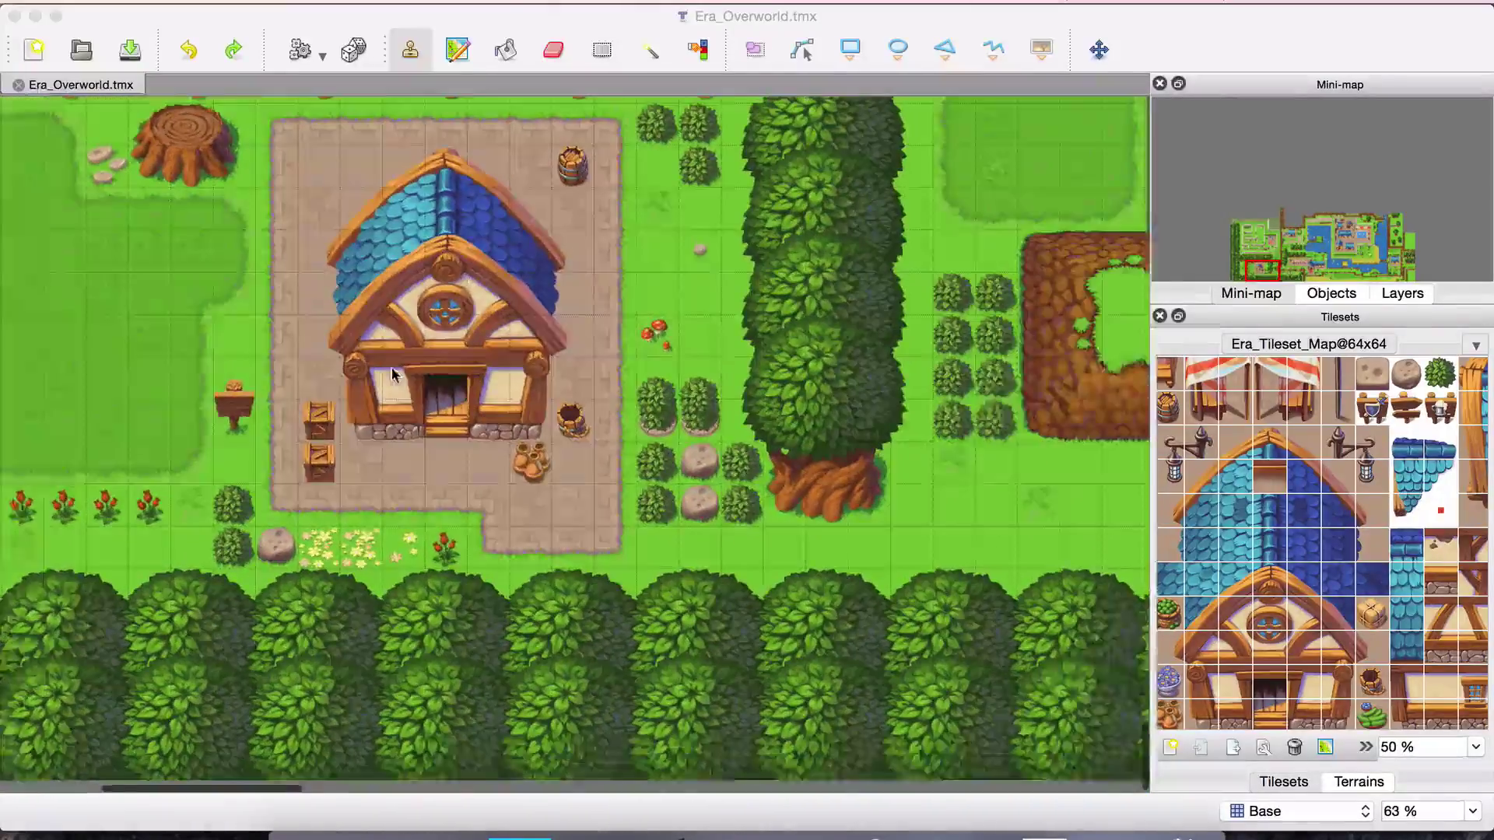
Examine the stone wall corridors of the western maze, from the tree rows to the plaza with the well.
{"action": "scroll", "coordinate": [391, 375], "scroll_direction": "up", "scroll_amount": 3}
{"action": "scroll", "coordinate": [391, 375], "scroll_direction": "up", "scroll_amount": 10}
{"action": "scroll", "coordinate": [391, 375], "scroll_direction": "left", "scroll_amount": 5}
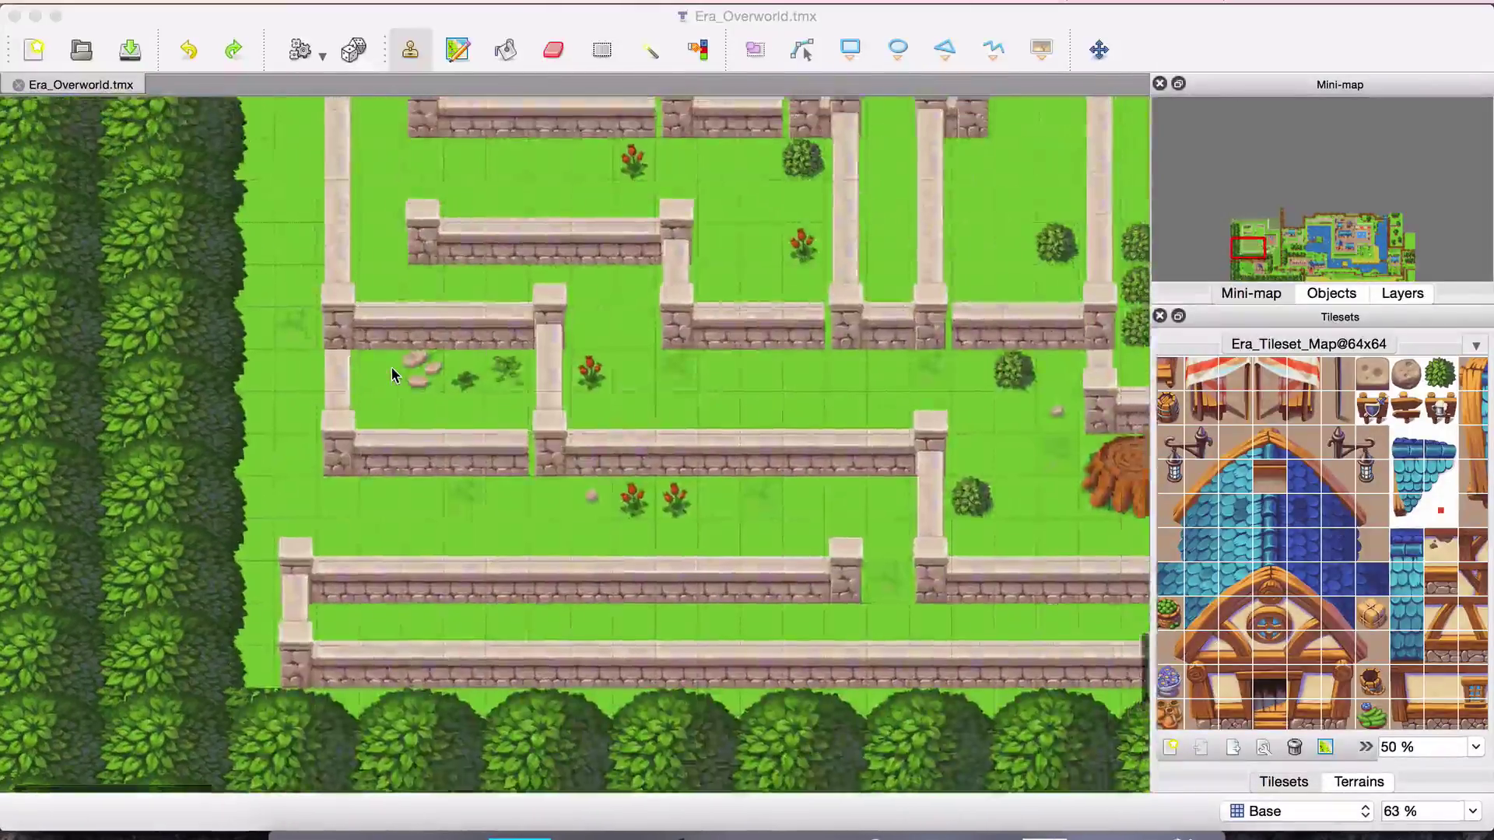
{"action": "scroll", "coordinate": [393, 374], "scroll_direction": "up", "scroll_amount": 5}
{"action": "scroll", "coordinate": [393, 374], "scroll_direction": "right", "scroll_amount": 5}
{"action": "scroll", "coordinate": [393, 374], "scroll_direction": "up", "scroll_amount": 4}
{"action": "scroll", "coordinate": [393, 374], "scroll_direction": "left", "scroll_amount": 4}
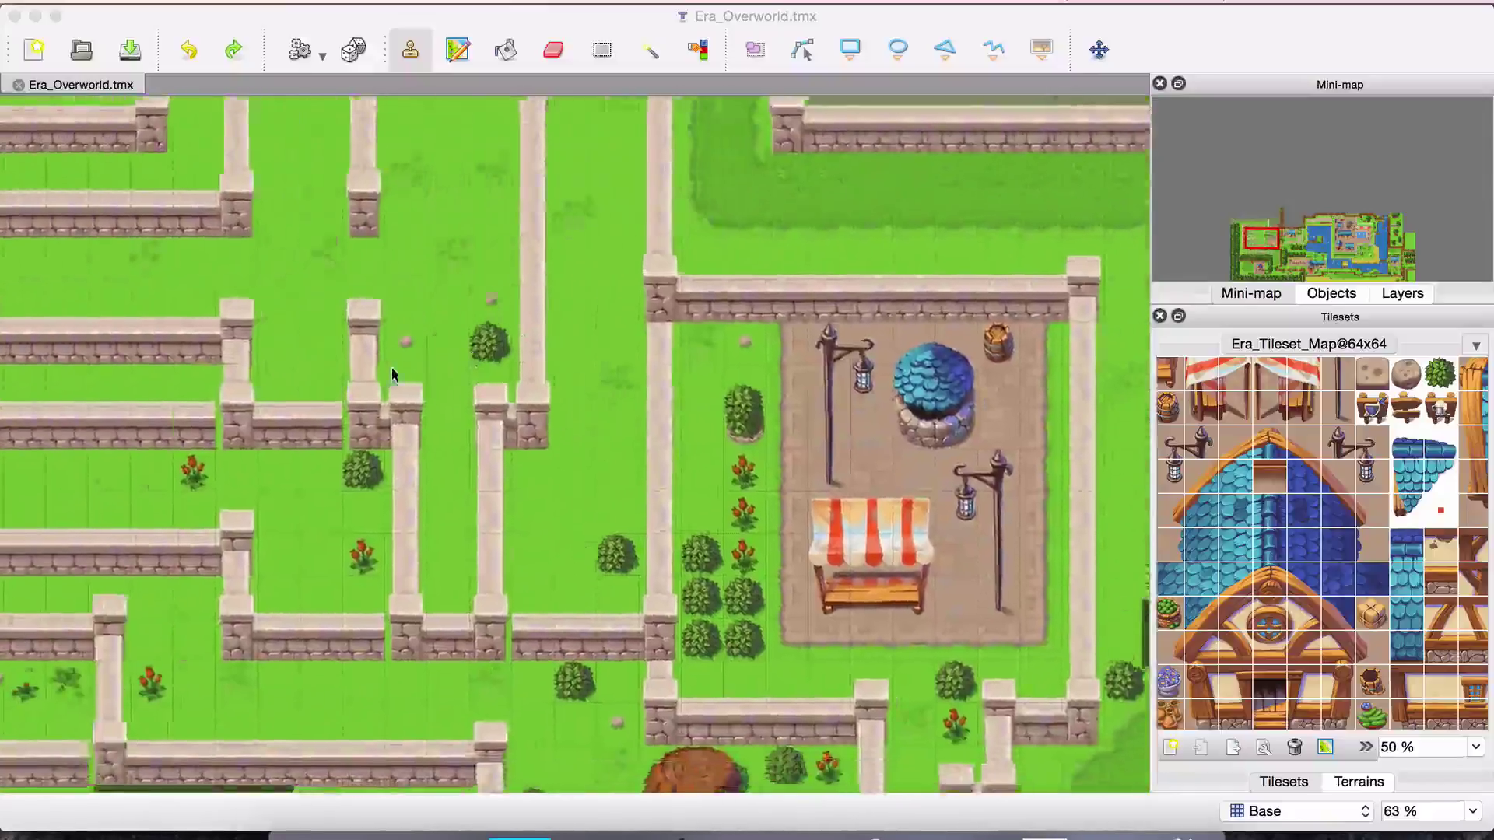
{"action": "scroll", "coordinate": [394, 375], "scroll_direction": "down", "scroll_amount": 4}
{"action": "scroll", "coordinate": [393, 375], "scroll_direction": "left", "scroll_amount": 5}
{"action": "scroll", "coordinate": [392, 375], "scroll_direction": "left", "scroll_amount": 5}
{"action": "scroll", "coordinate": [392, 375], "scroll_direction": "up", "scroll_amount": 1}
{"action": "scroll", "coordinate": [392, 374], "scroll_direction": "right", "scroll_amount": 7}
{"action": "scroll", "coordinate": [391, 374], "scroll_direction": "down", "scroll_amount": 2}
{"action": "scroll", "coordinate": [391, 375], "scroll_direction": "right", "scroll_amount": 1}
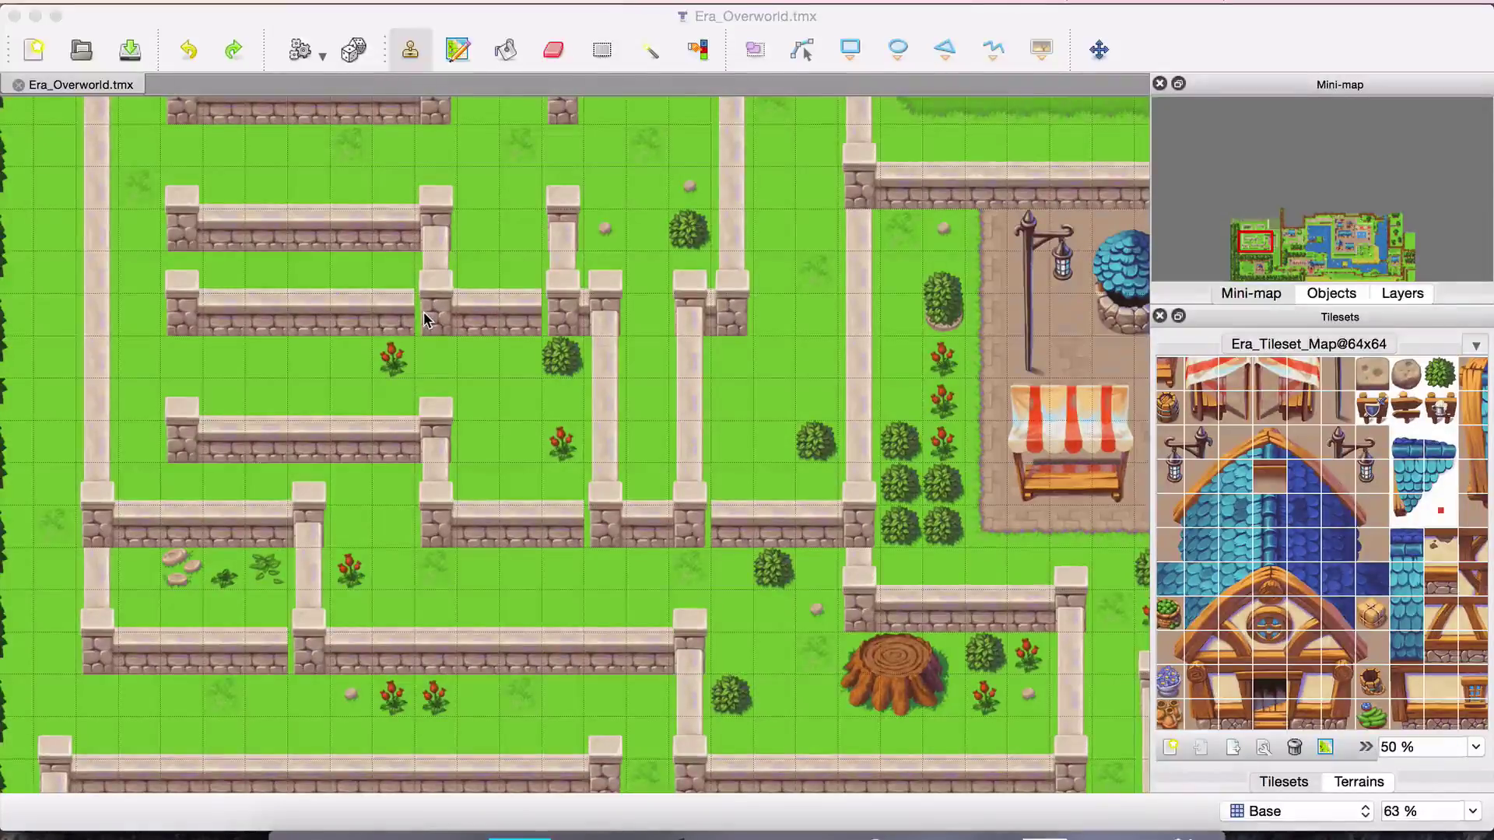
Inspect the maze's northern half, its dark grass border and the outer wall running east to the cliff.
{"action": "scroll", "coordinate": [446, 319], "scroll_direction": "up", "scroll_amount": 5}
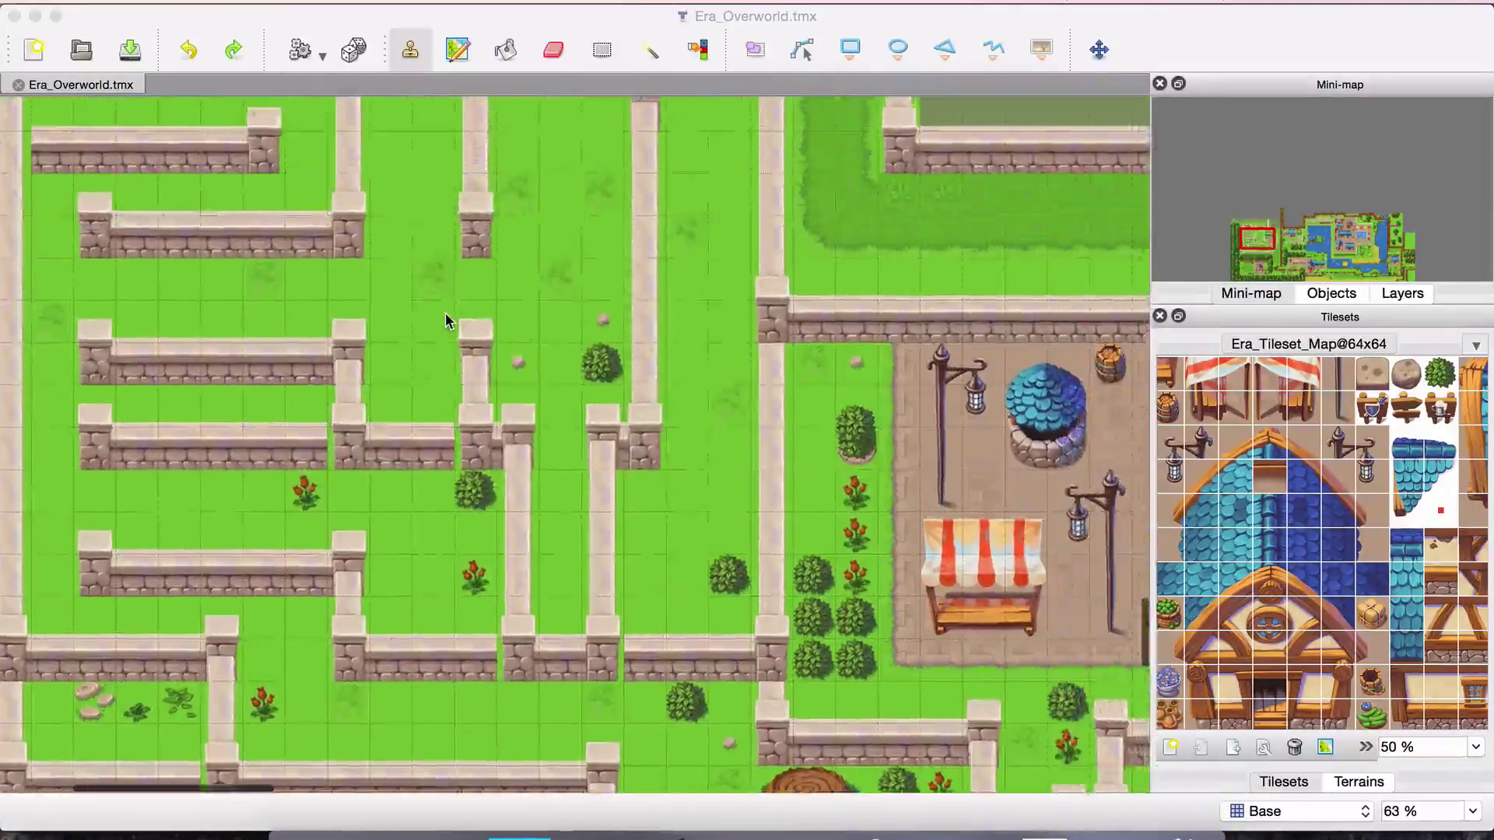
{"action": "scroll", "coordinate": [448, 319], "scroll_direction": "up", "scroll_amount": 2}
{"action": "scroll", "coordinate": [447, 319], "scroll_direction": "left", "scroll_amount": 3}
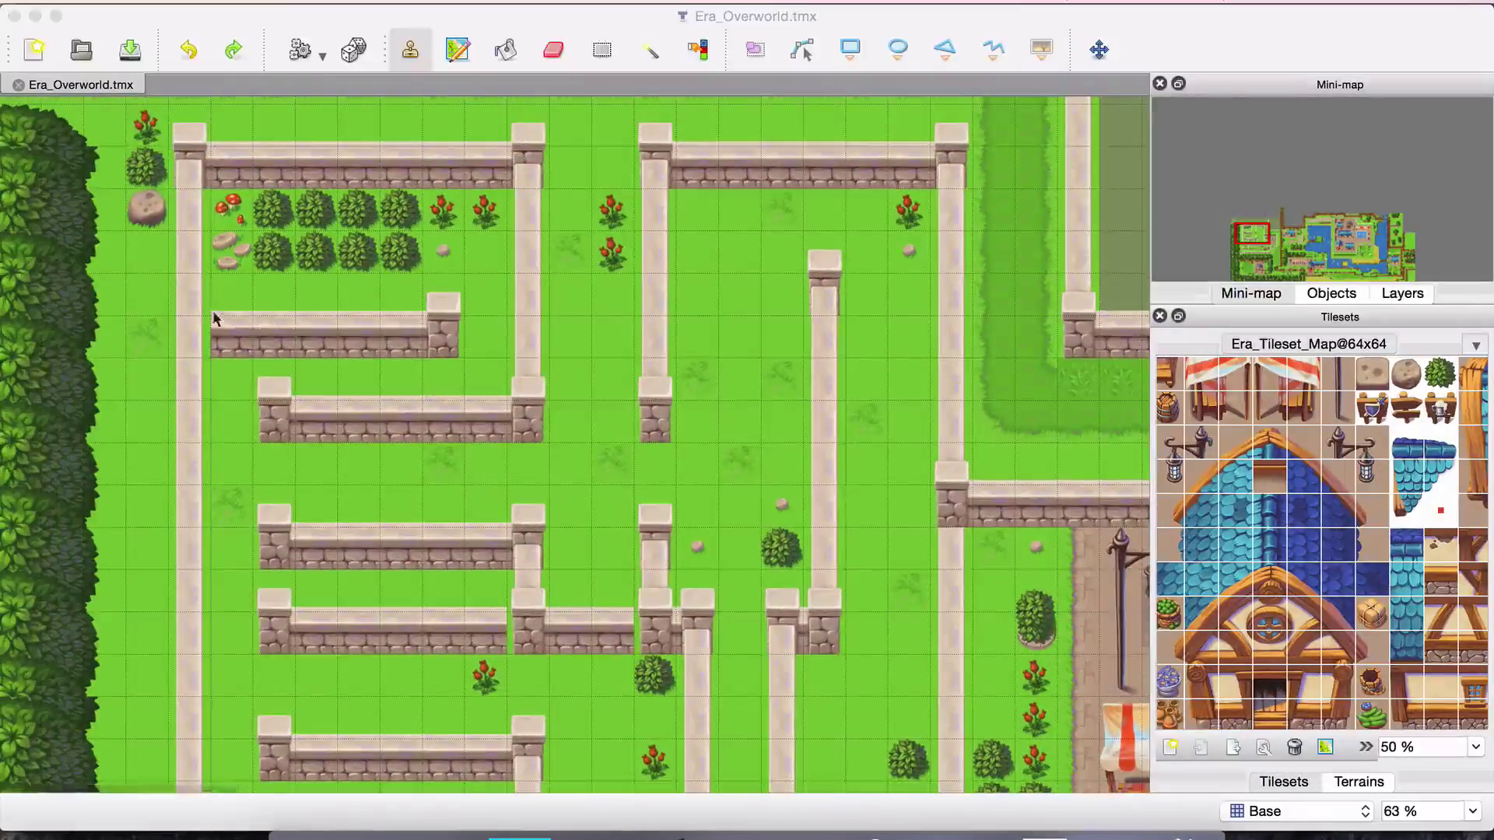
{"action": "scroll", "coordinate": [383, 401], "scroll_direction": "down", "scroll_amount": 6}
{"action": "scroll", "coordinate": [382, 400], "scroll_direction": "right", "scroll_amount": 15}
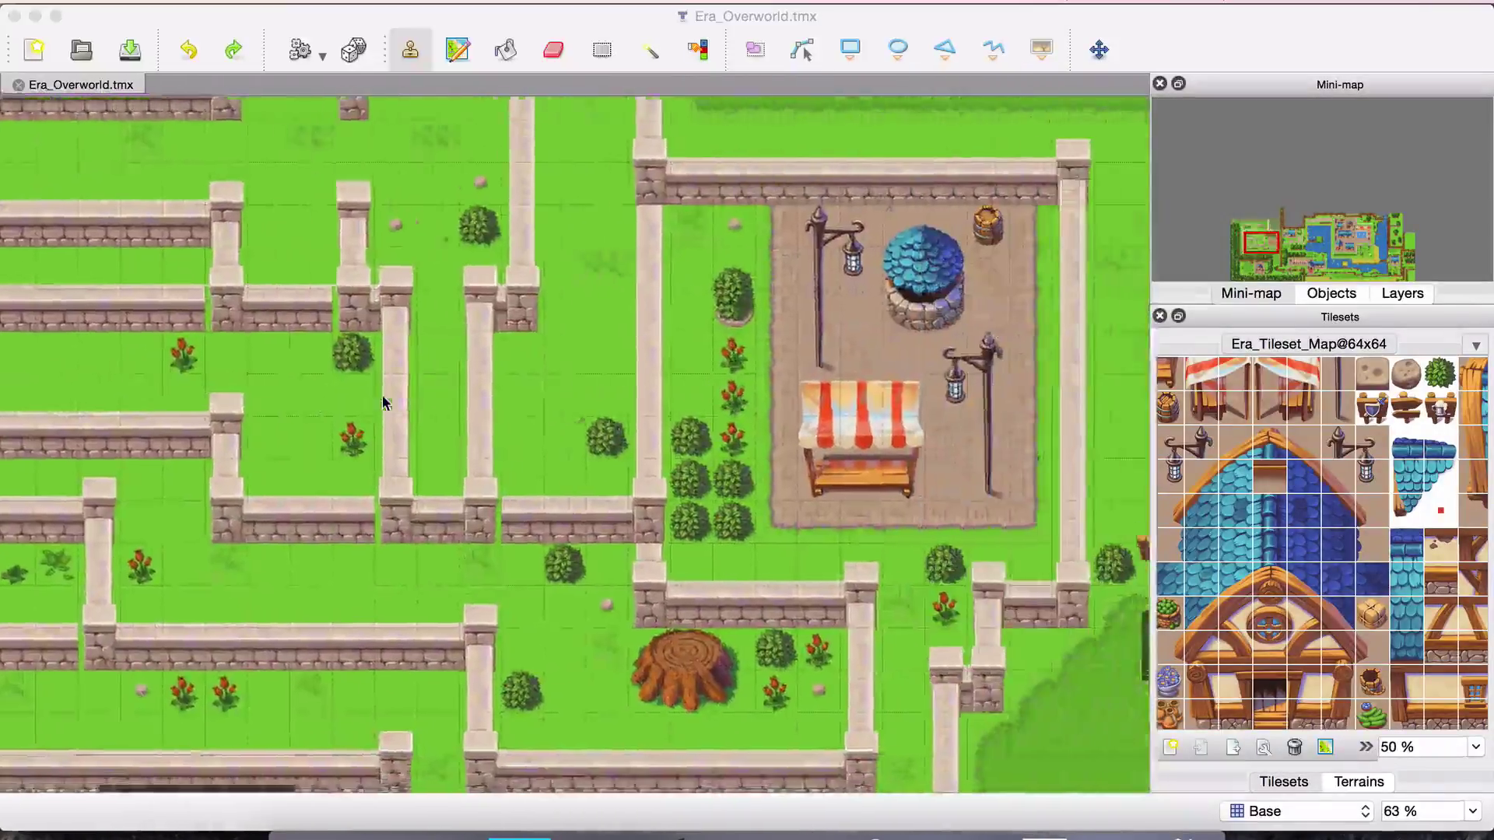
{"action": "scroll", "coordinate": [383, 401], "scroll_direction": "up", "scroll_amount": 9}
{"action": "scroll", "coordinate": [383, 400], "scroll_direction": "right", "scroll_amount": 2}
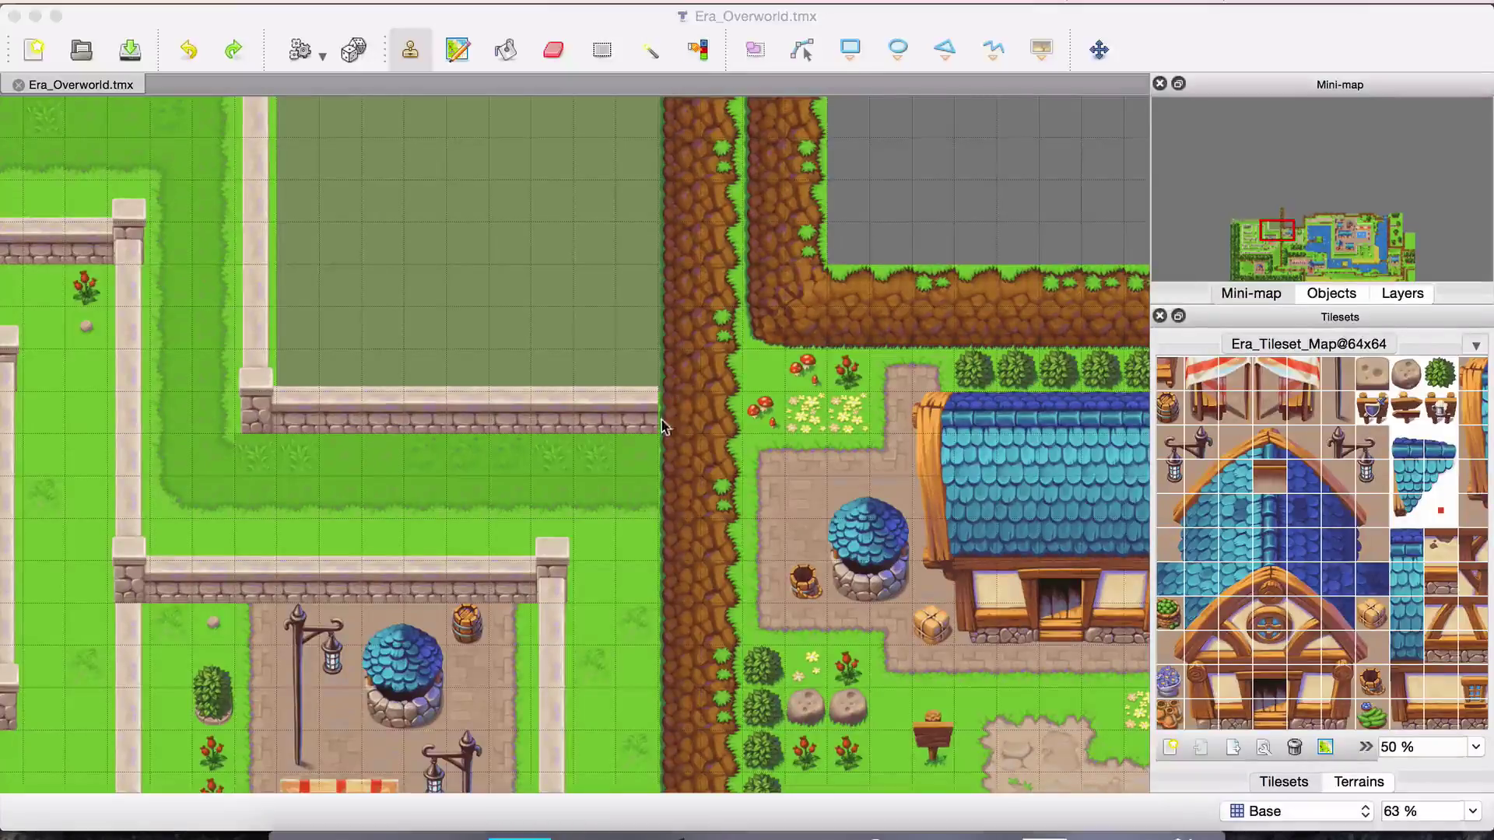
{"action": "scroll", "coordinate": [473, 374], "scroll_direction": "left", "scroll_amount": 10}
{"action": "scroll", "coordinate": [473, 373], "scroll_direction": "up", "scroll_amount": 5}
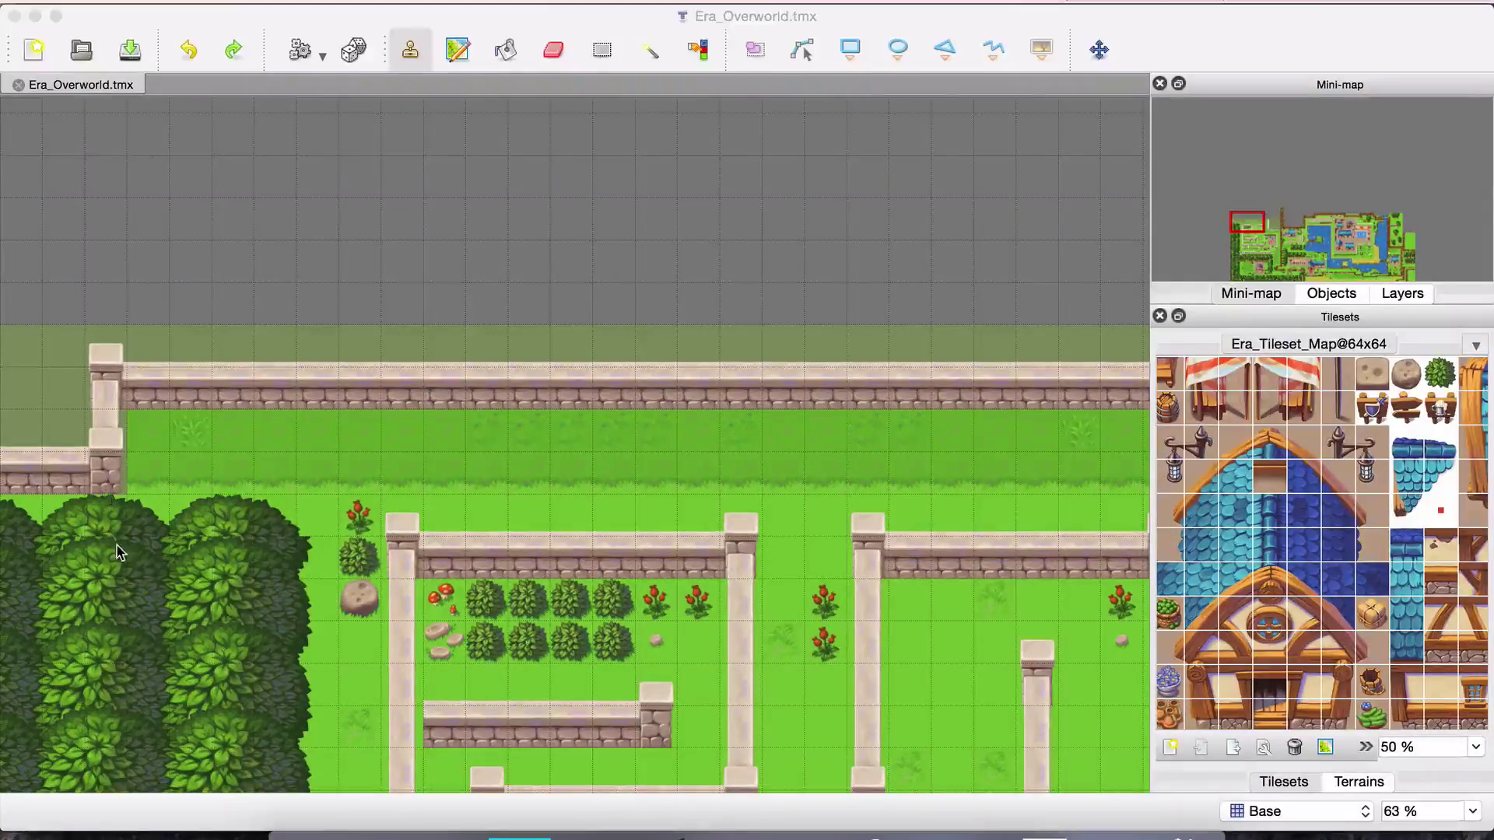
Examine the southern cliff with its stairs and cave entrance, below the market stalls and beside the house with the red carpet.
{"action": "scroll", "coordinate": [117, 548], "scroll_direction": "down", "scroll_amount": 10}
{"action": "scroll", "coordinate": [117, 545], "scroll_direction": "right", "scroll_amount": 5}
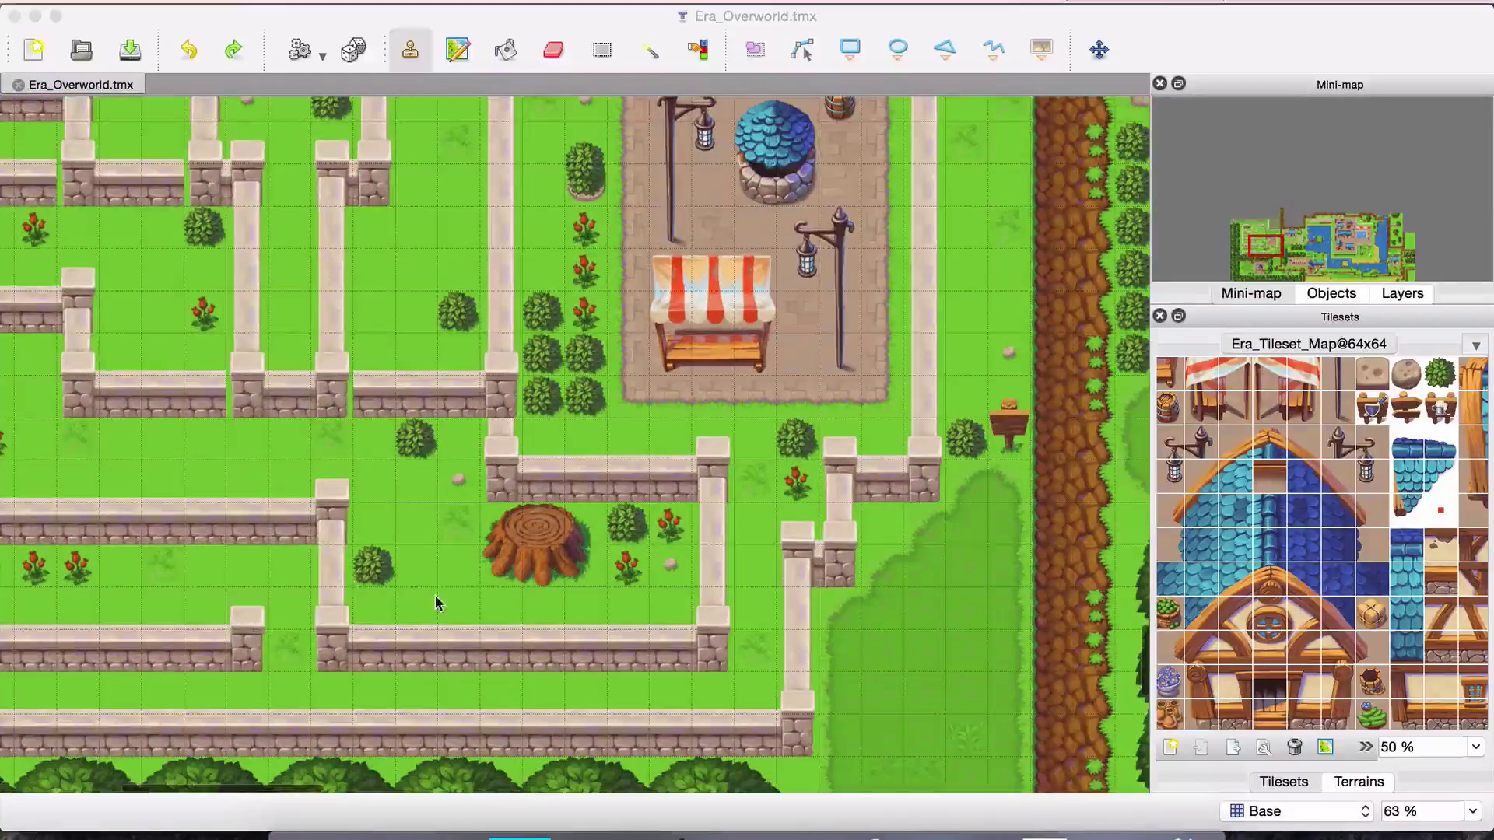
{"action": "scroll", "coordinate": [436, 596], "scroll_direction": "down", "scroll_amount": 10}
{"action": "scroll", "coordinate": [435, 597], "scroll_direction": "right", "scroll_amount": 8}
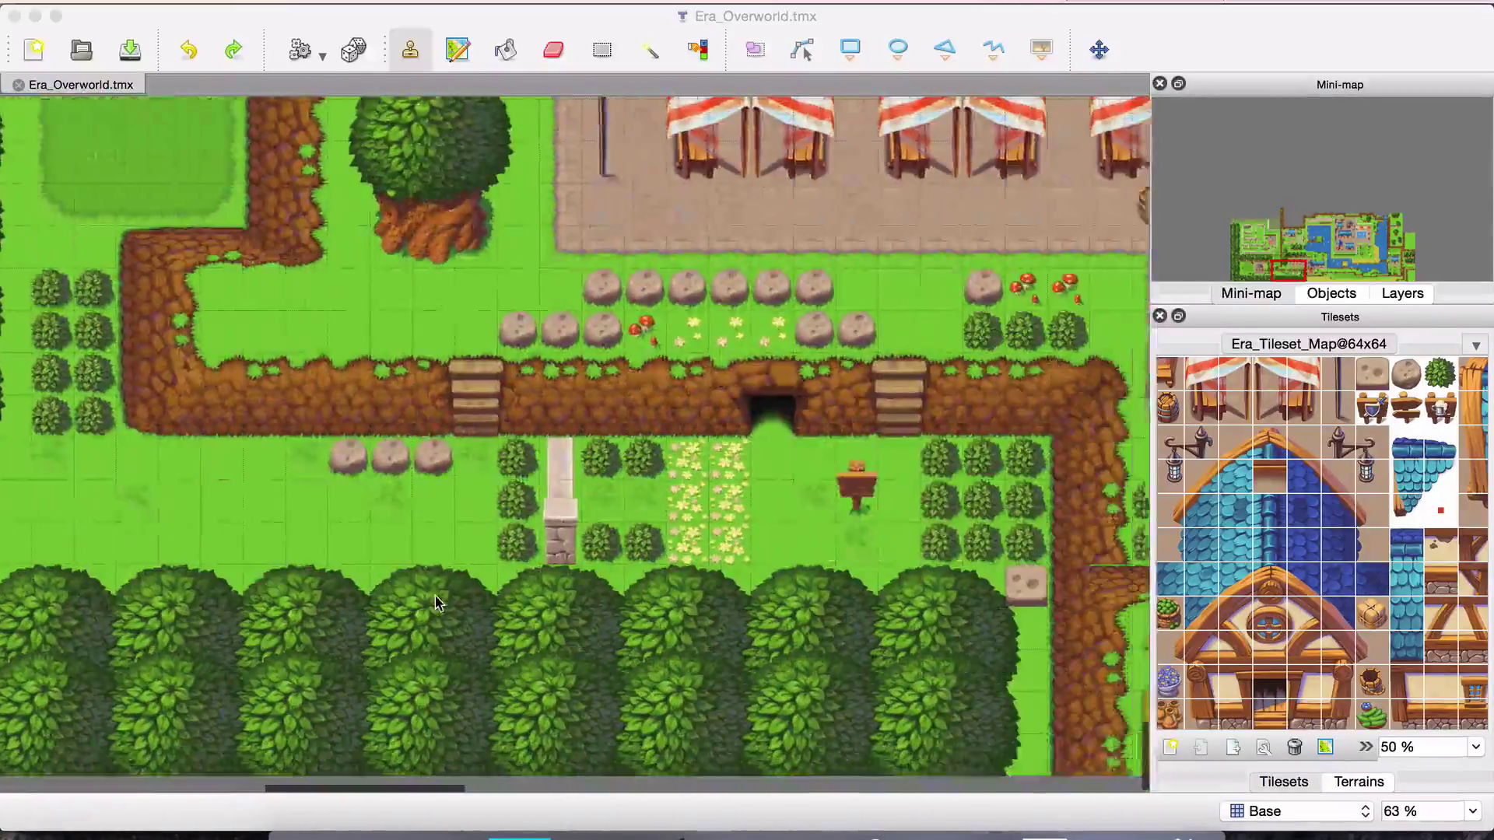
{"action": "scroll", "coordinate": [436, 603], "scroll_direction": "right", "scroll_amount": 5}
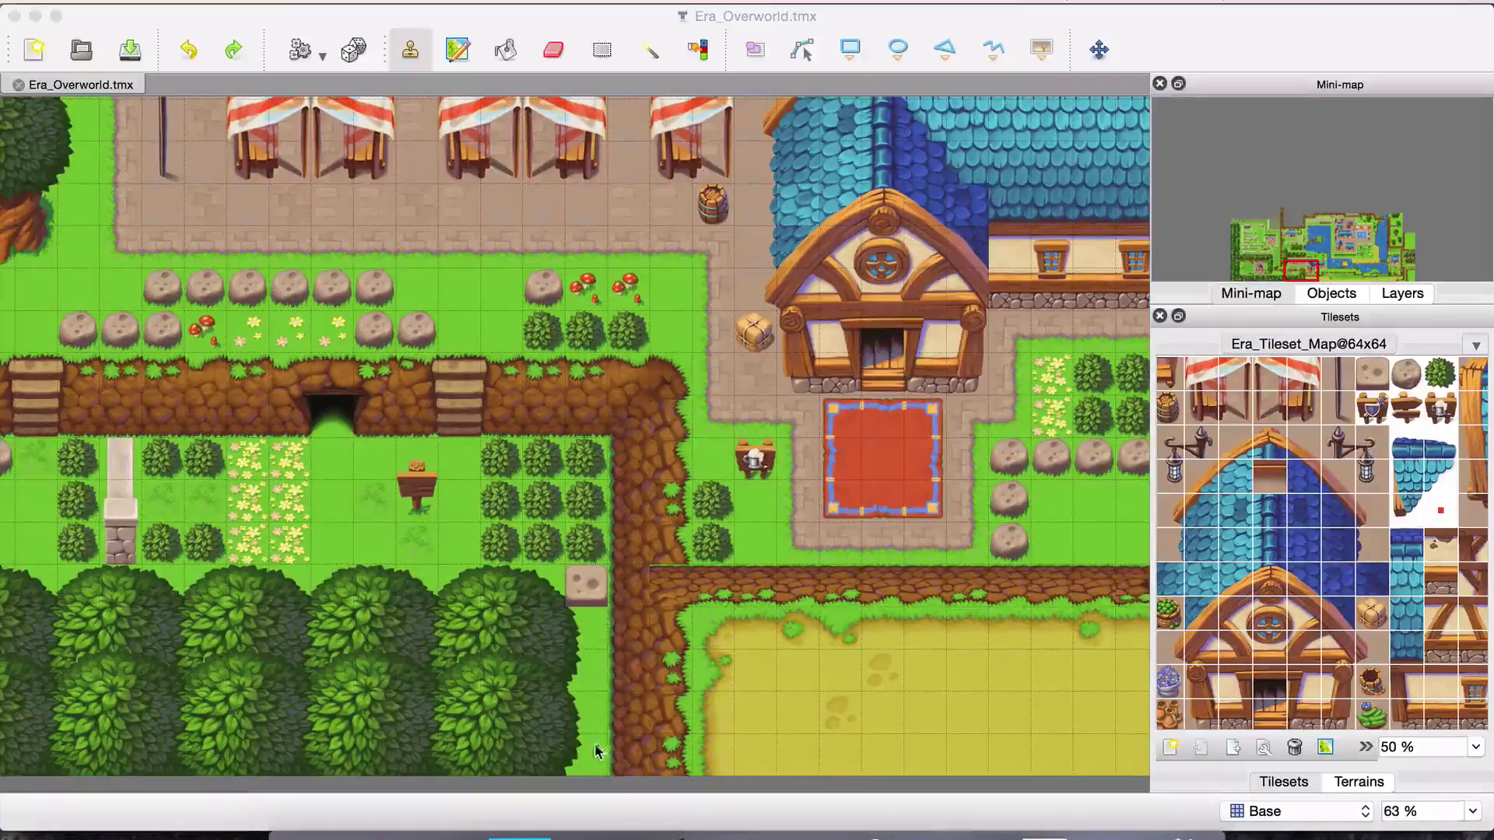
{"action": "scroll", "coordinate": [562, 640], "scroll_direction": "left", "scroll_amount": 3}
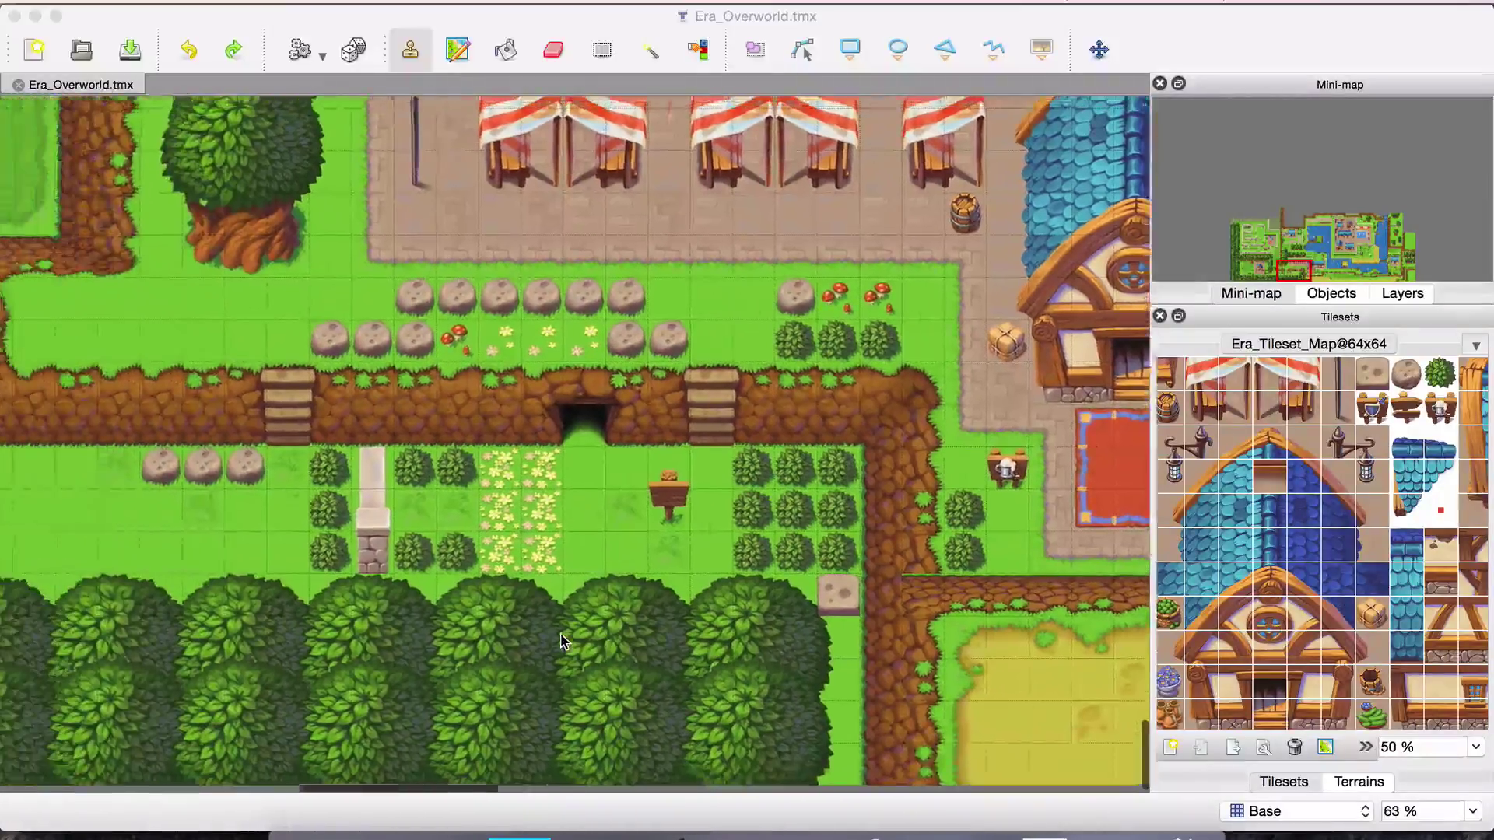
Inspect the southern lake shore around the small sand island and its wooden dock.
{"action": "scroll", "coordinate": [563, 640], "scroll_direction": "right", "scroll_amount": 10}
{"action": "scroll", "coordinate": [564, 642], "scroll_direction": "right", "scroll_amount": 10}
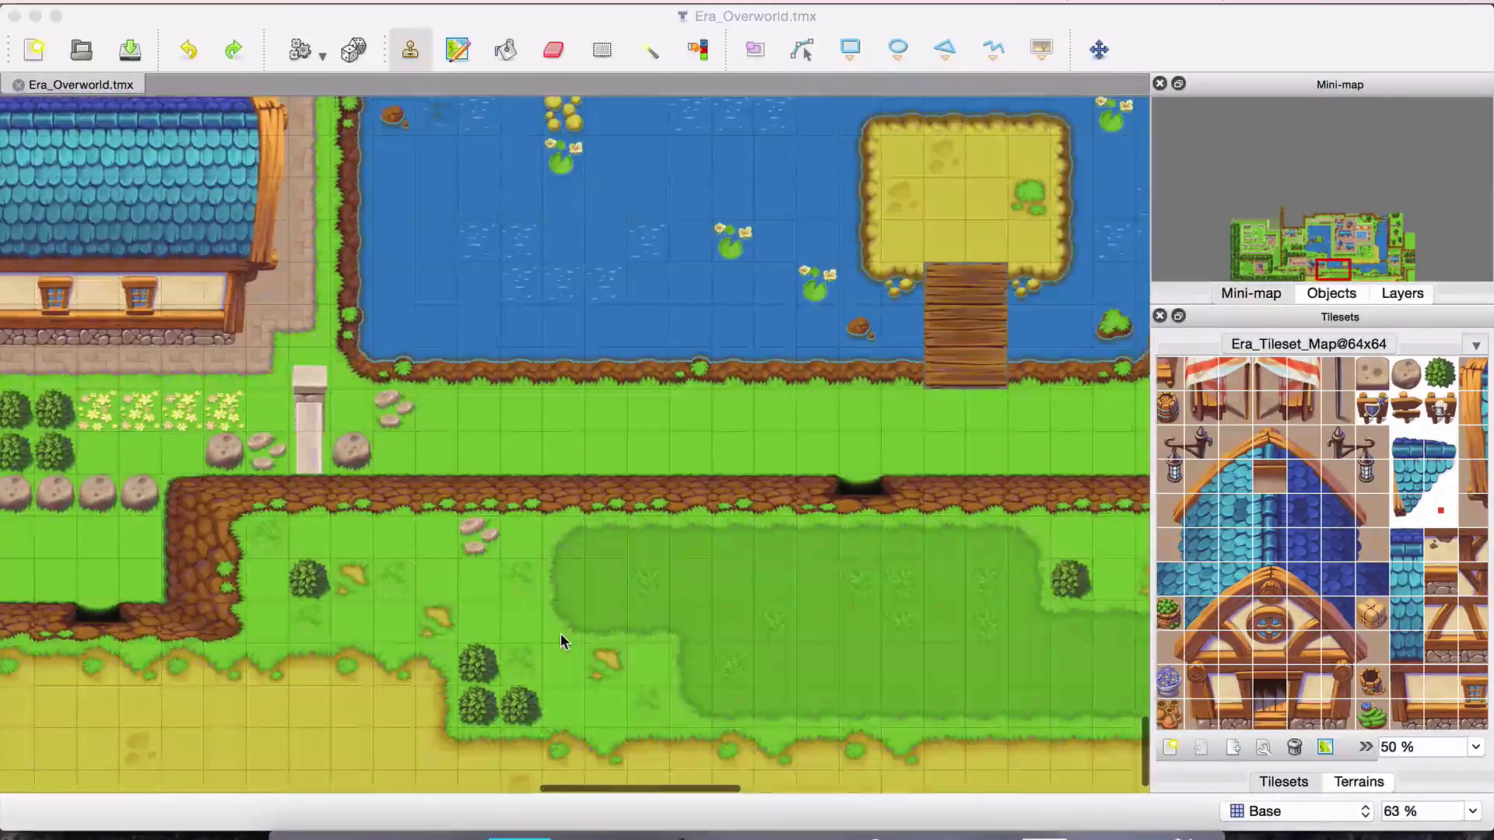
{"action": "scroll", "coordinate": [563, 640], "scroll_direction": "right", "scroll_amount": 10}
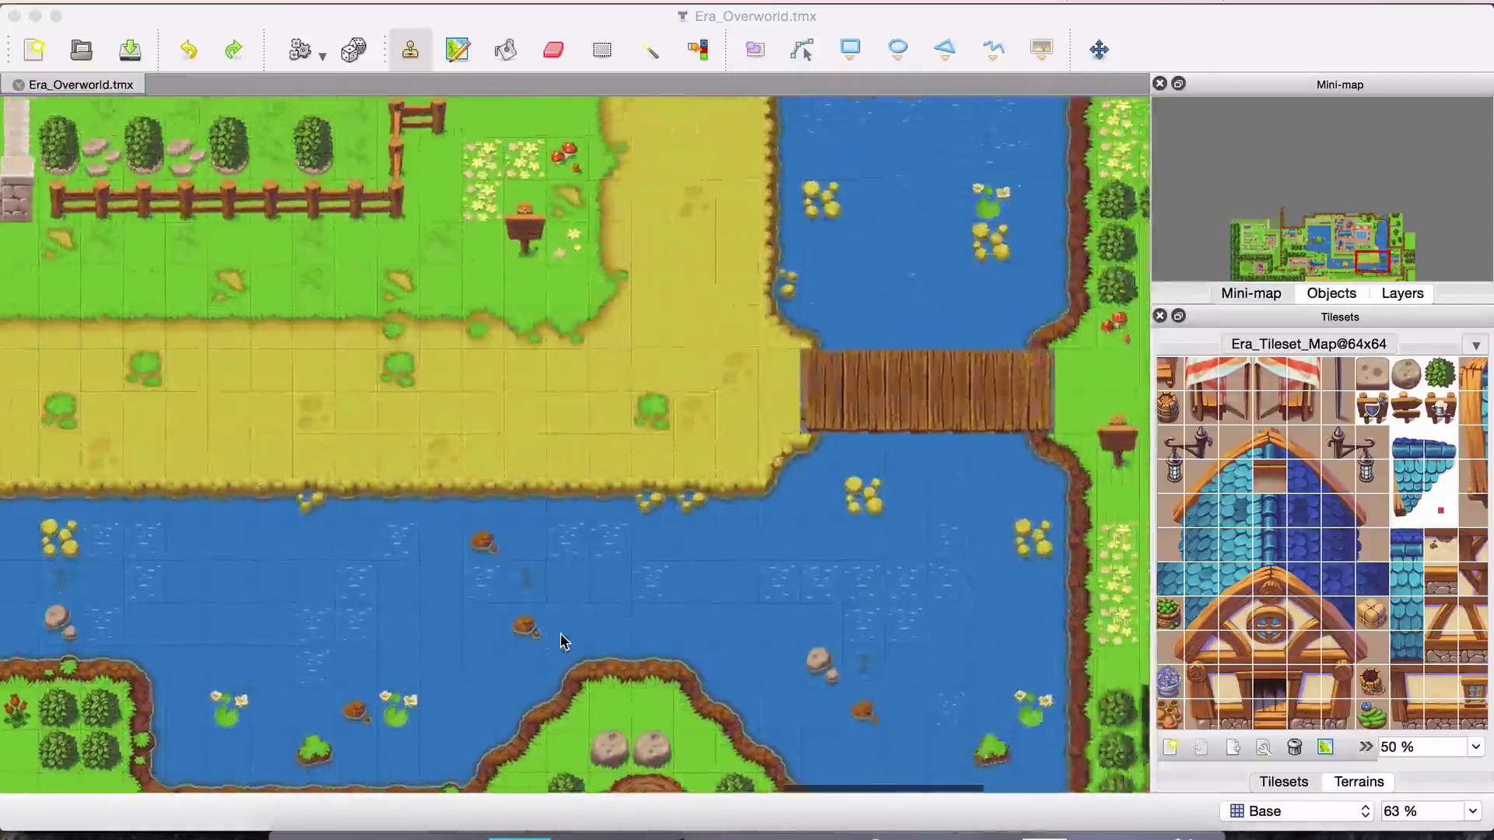
{"action": "scroll", "coordinate": [562, 640], "scroll_direction": "left", "scroll_amount": 15}
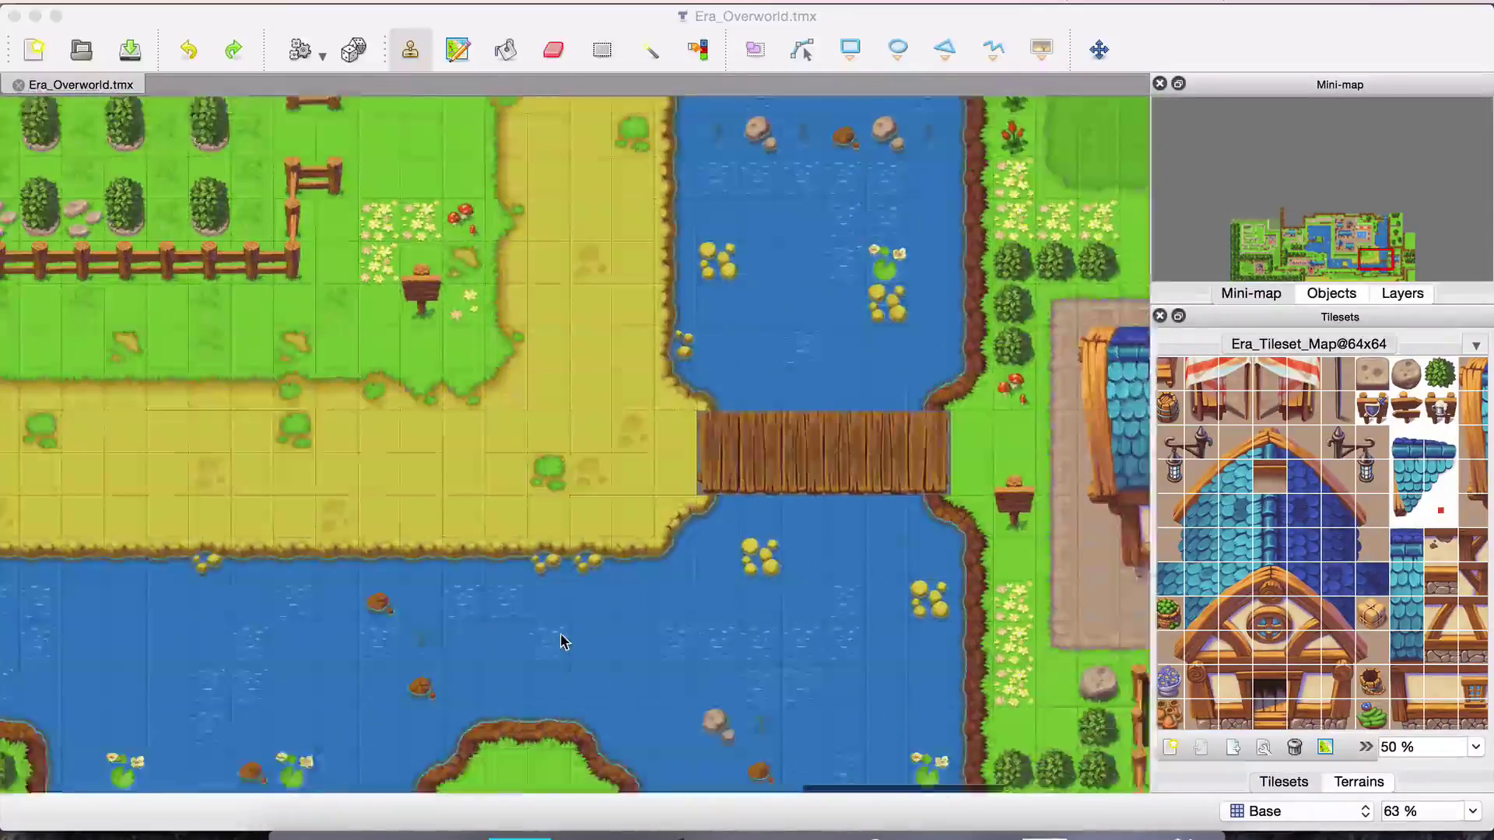
{"action": "scroll", "coordinate": [467, 622], "scroll_direction": "down", "scroll_amount": 5}
{"action": "scroll", "coordinate": [207, 524], "scroll_direction": "left", "scroll_amount": 5}
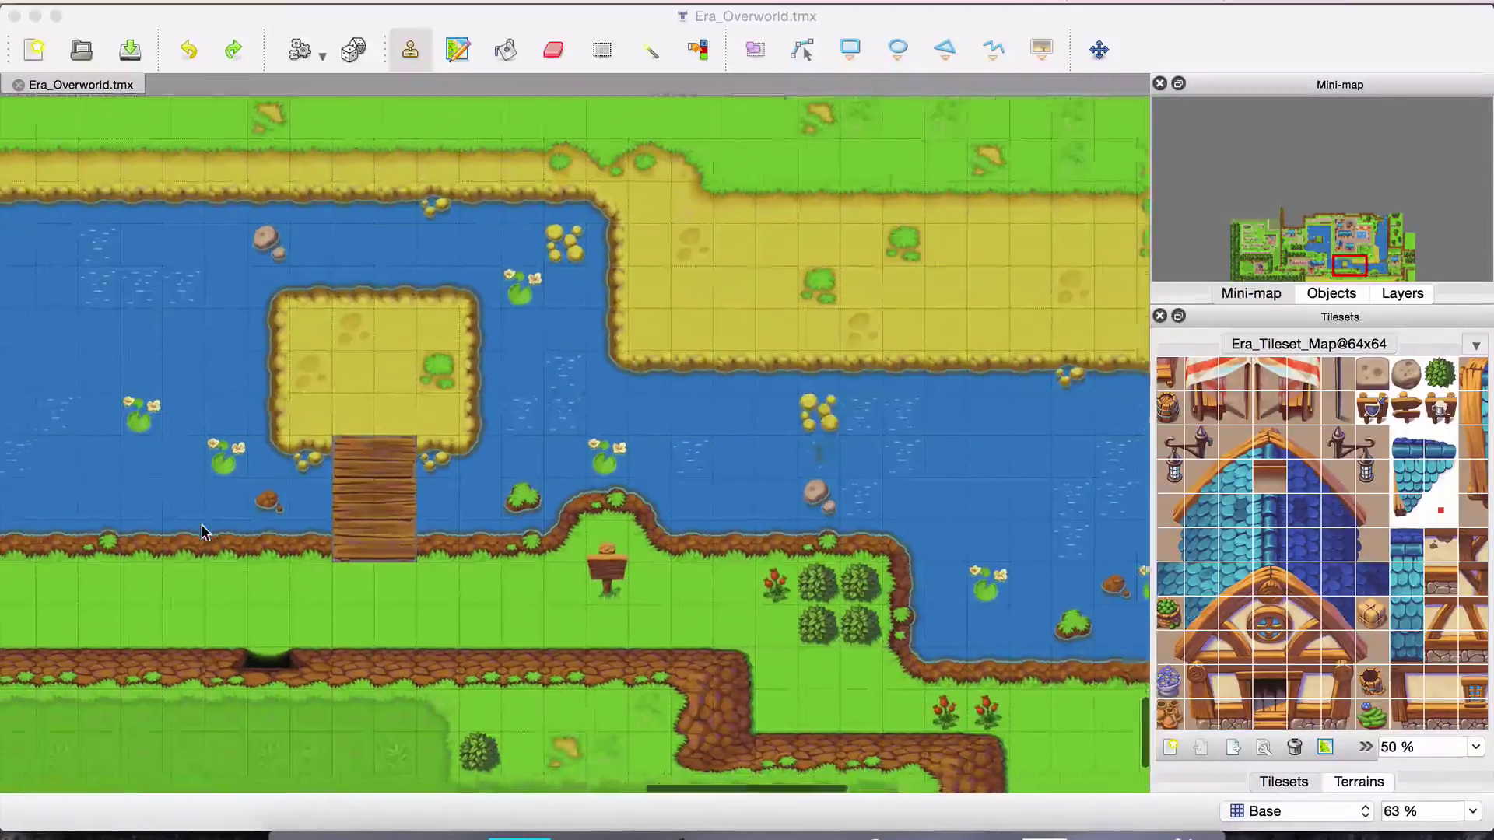
{"action": "scroll", "coordinate": [374, 443], "scroll_direction": "down", "scroll_amount": 1}
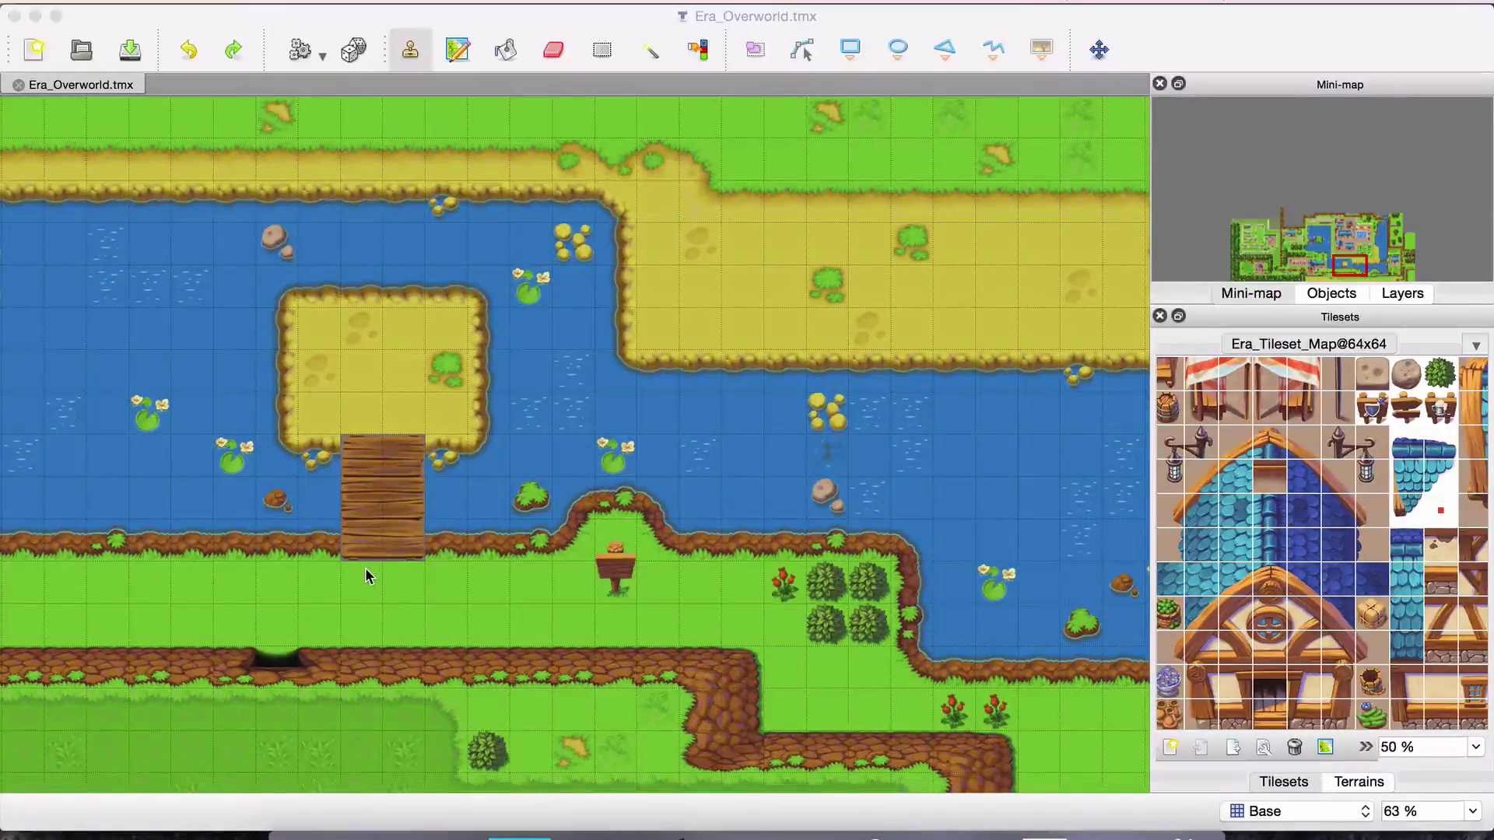
{"action": "scroll", "coordinate": [333, 483], "scroll_direction": "left", "scroll_amount": 3}
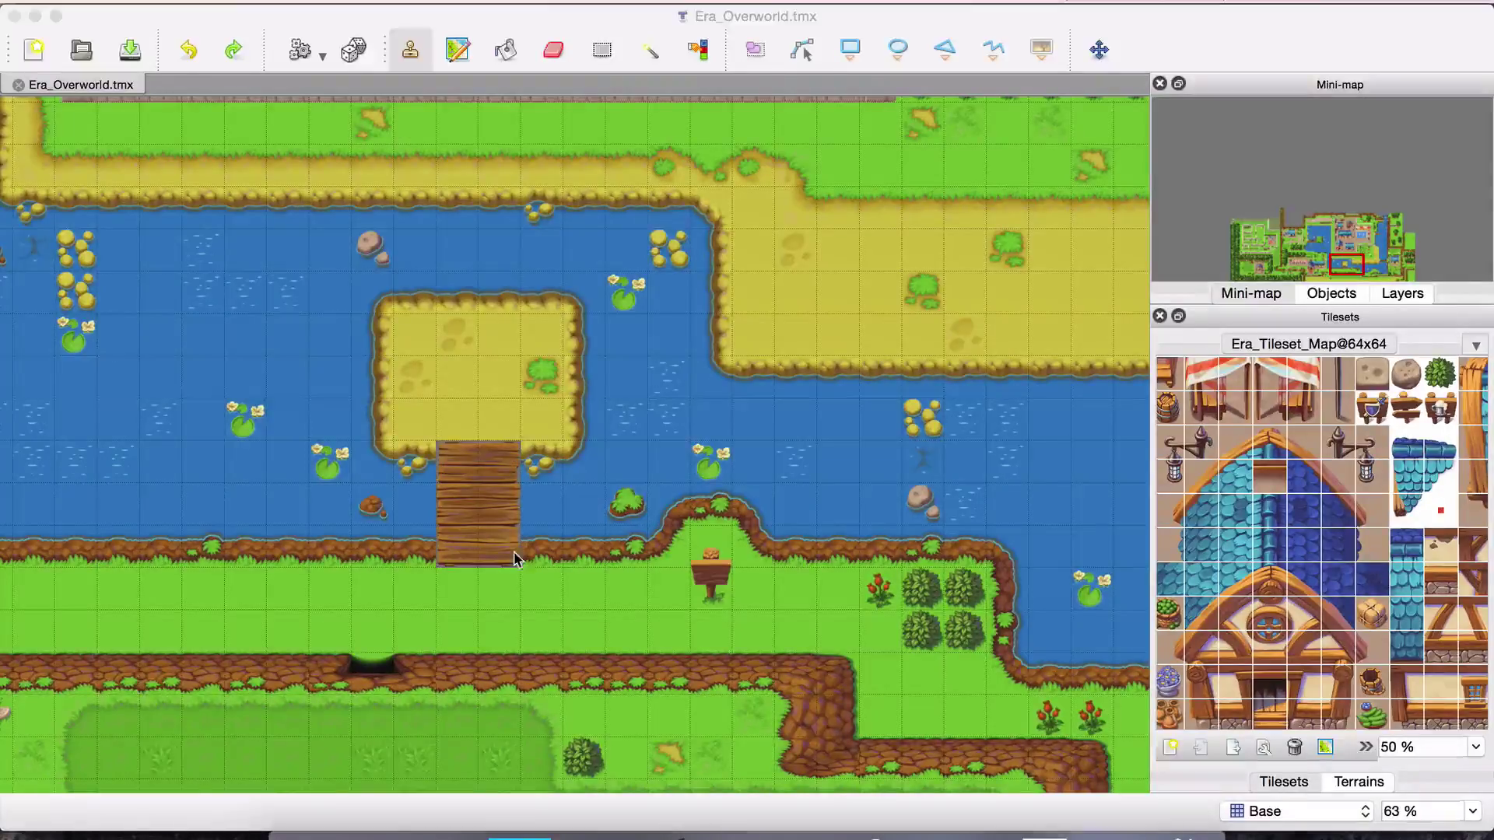
Examine the sandy path along the water and the wooden bridge crossing the eastern river.
{"action": "scroll", "coordinate": [652, 522], "scroll_direction": "up", "scroll_amount": 5}
{"action": "scroll", "coordinate": [652, 521], "scroll_direction": "right", "scroll_amount": 10}
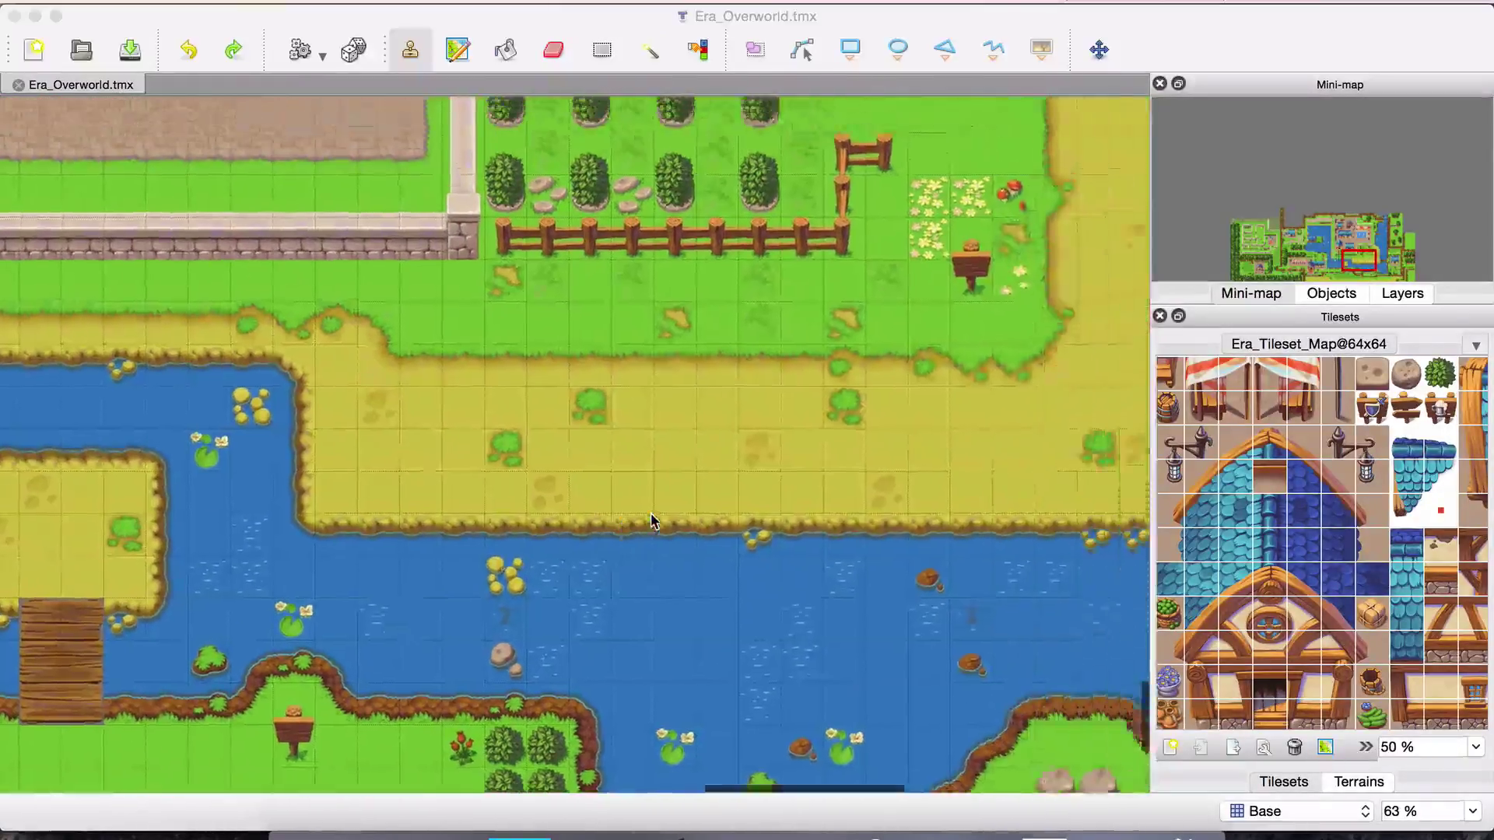
{"action": "scroll", "coordinate": [652, 516], "scroll_direction": "right", "scroll_amount": 4}
{"action": "scroll", "coordinate": [652, 515], "scroll_direction": "up", "scroll_amount": 2}
{"action": "scroll", "coordinate": [652, 516], "scroll_direction": "left", "scroll_amount": 2}
{"action": "scroll", "coordinate": [652, 516], "scroll_direction": "down", "scroll_amount": 2}
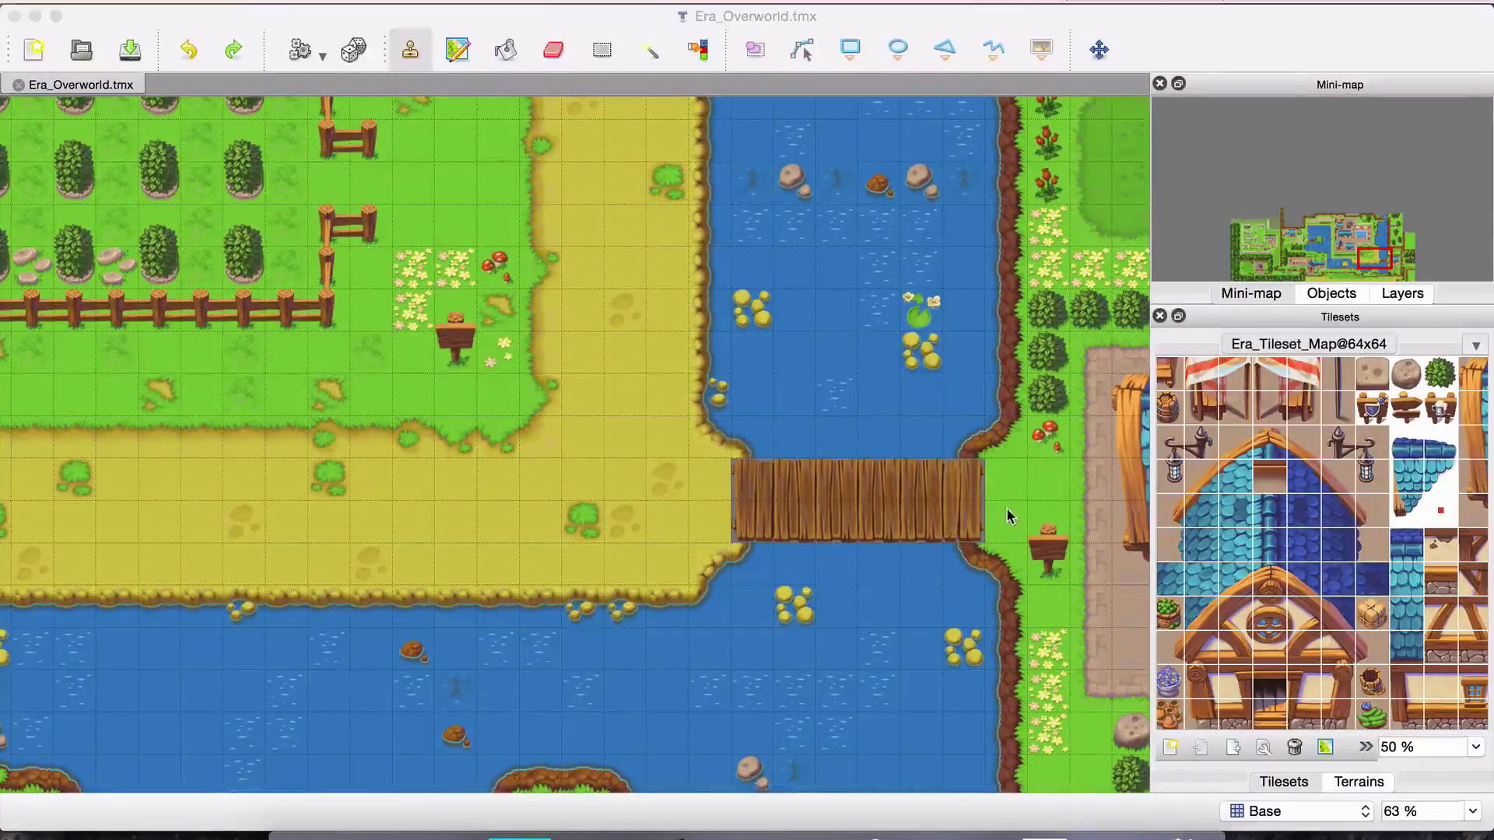
{"action": "scroll", "coordinate": [786, 471], "scroll_direction": "down", "scroll_amount": 1}
{"action": "scroll", "coordinate": [786, 471], "scroll_direction": "right", "scroll_amount": 1}
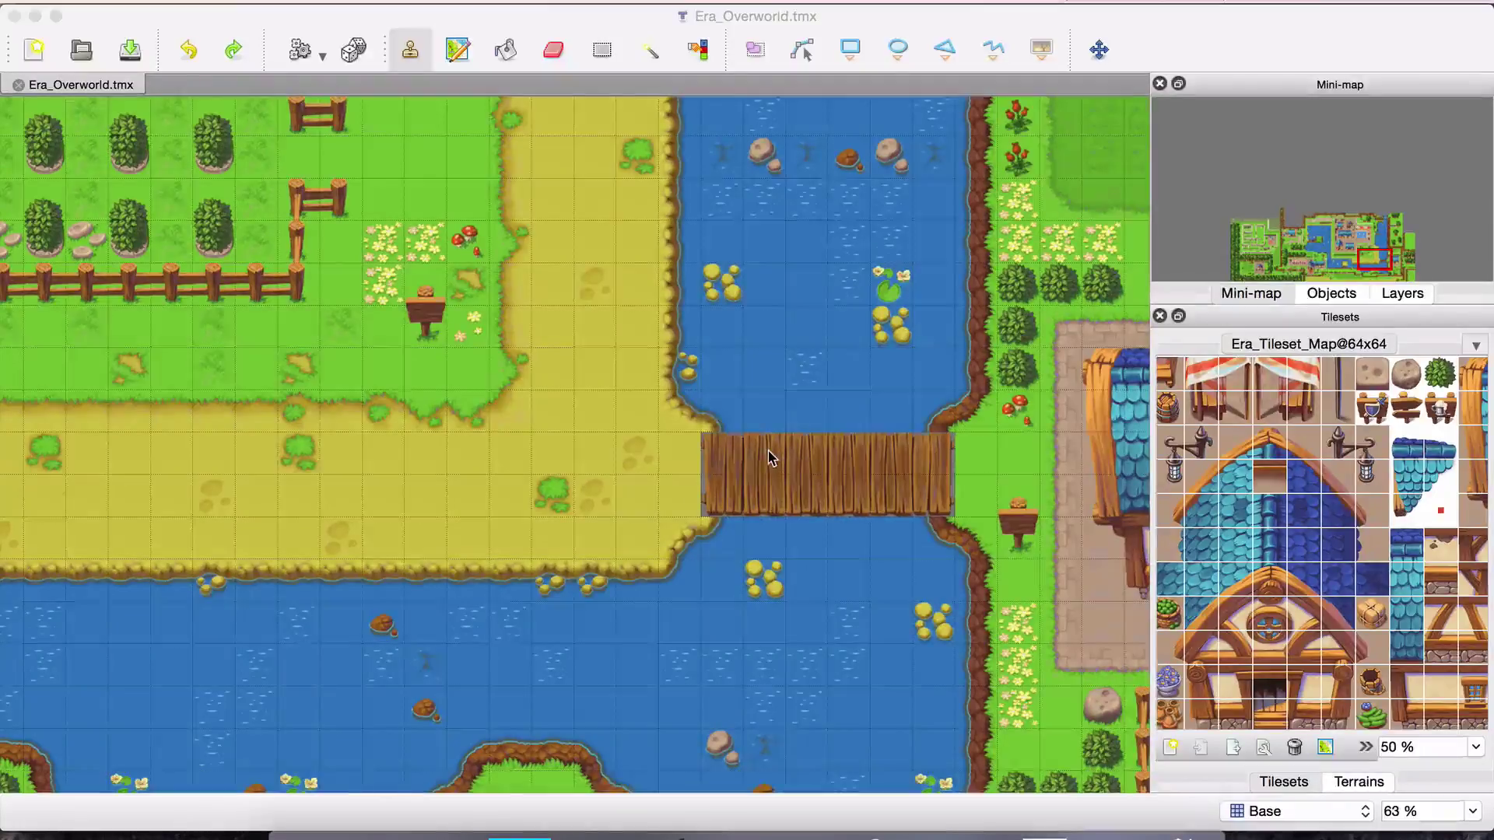
{"action": "scroll", "coordinate": [767, 459], "scroll_direction": "down", "scroll_amount": 2}
{"action": "scroll", "coordinate": [768, 459], "scroll_direction": "left", "scroll_amount": 3}
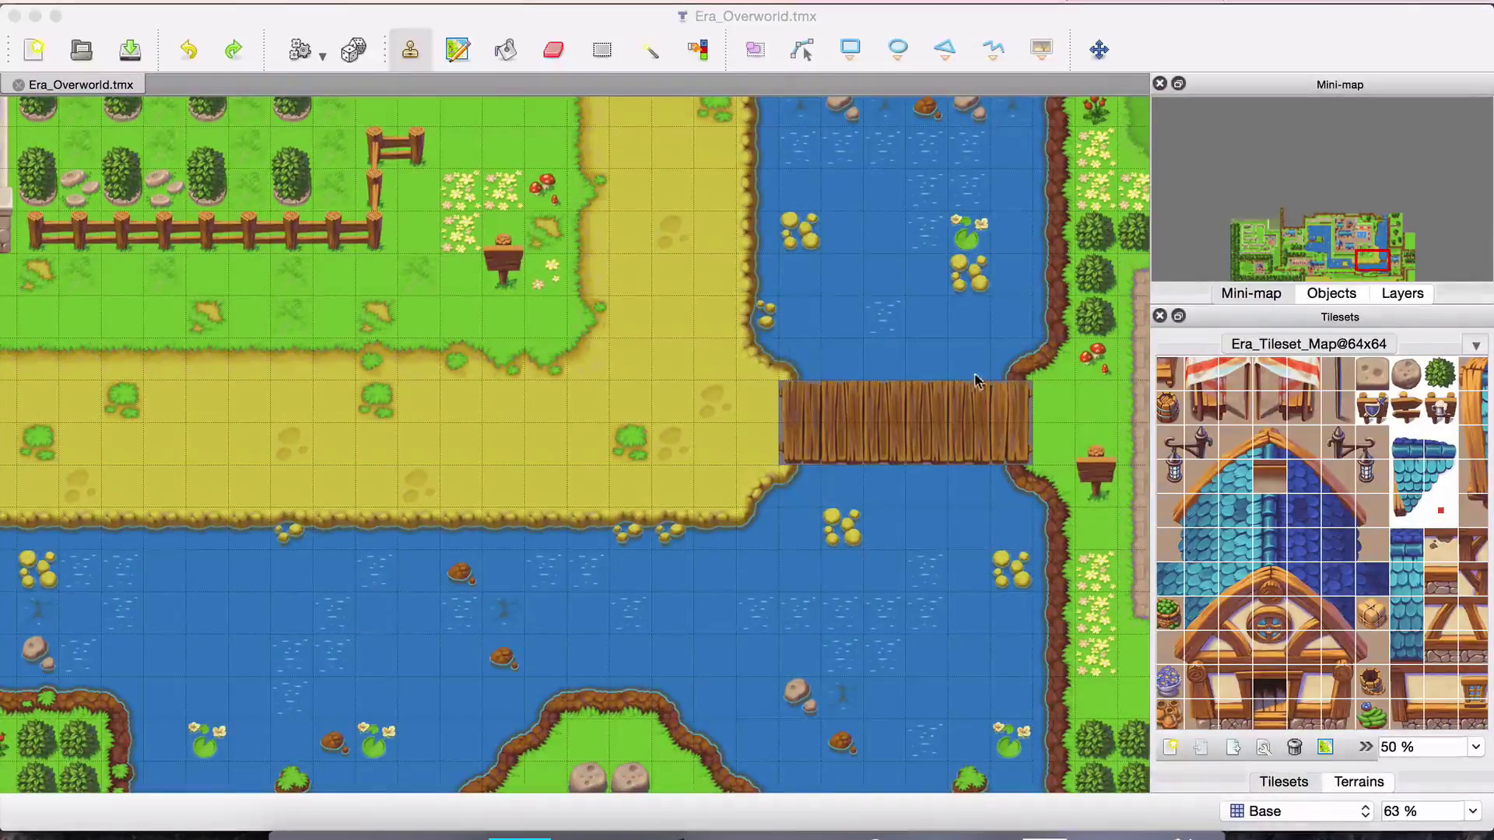
Compare the large lake's grassy island and bridge with the small sand island in the south.
{"action": "scroll", "coordinate": [678, 380], "scroll_direction": "left", "scroll_amount": 10}
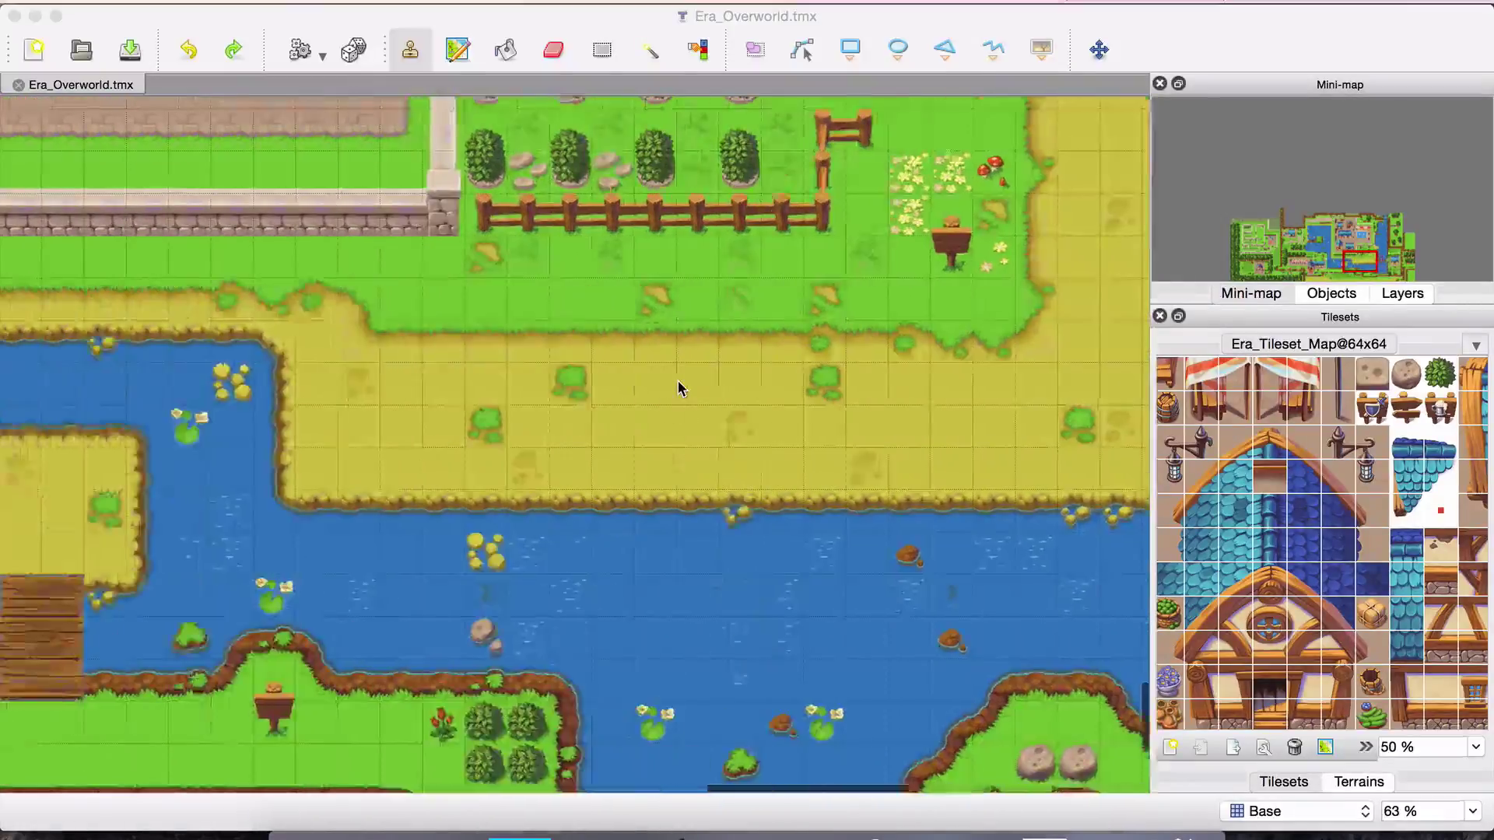
{"action": "scroll", "coordinate": [678, 381], "scroll_direction": "left", "scroll_amount": 8}
{"action": "scroll", "coordinate": [682, 376], "scroll_direction": "up", "scroll_amount": 8}
{"action": "scroll", "coordinate": [682, 376], "scroll_direction": "left", "scroll_amount": 8}
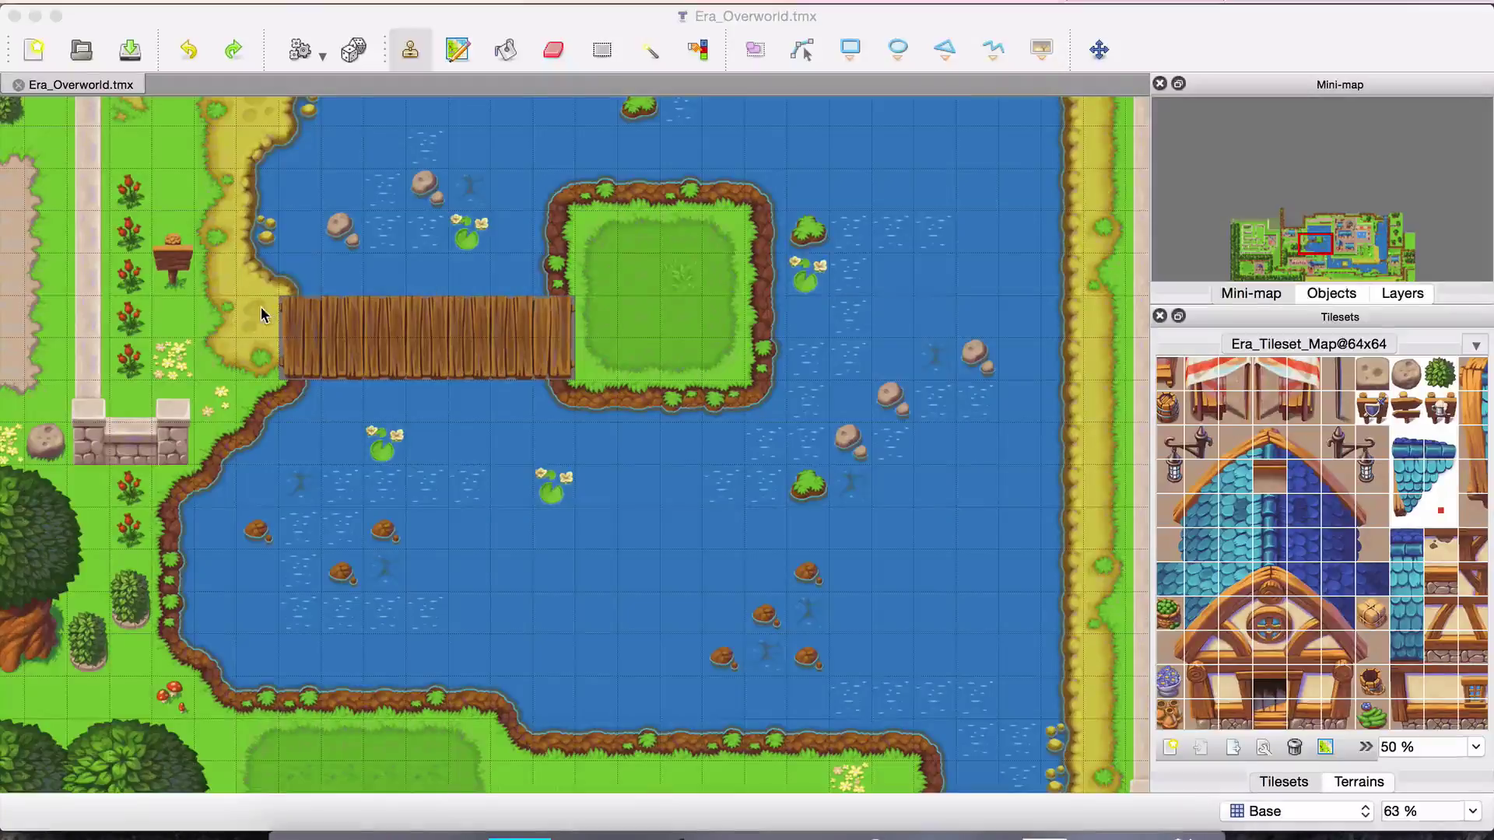
{"action": "scroll", "coordinate": [535, 380], "scroll_direction": "right", "scroll_amount": 15}
{"action": "scroll", "coordinate": [535, 380], "scroll_direction": "down", "scroll_amount": 10}
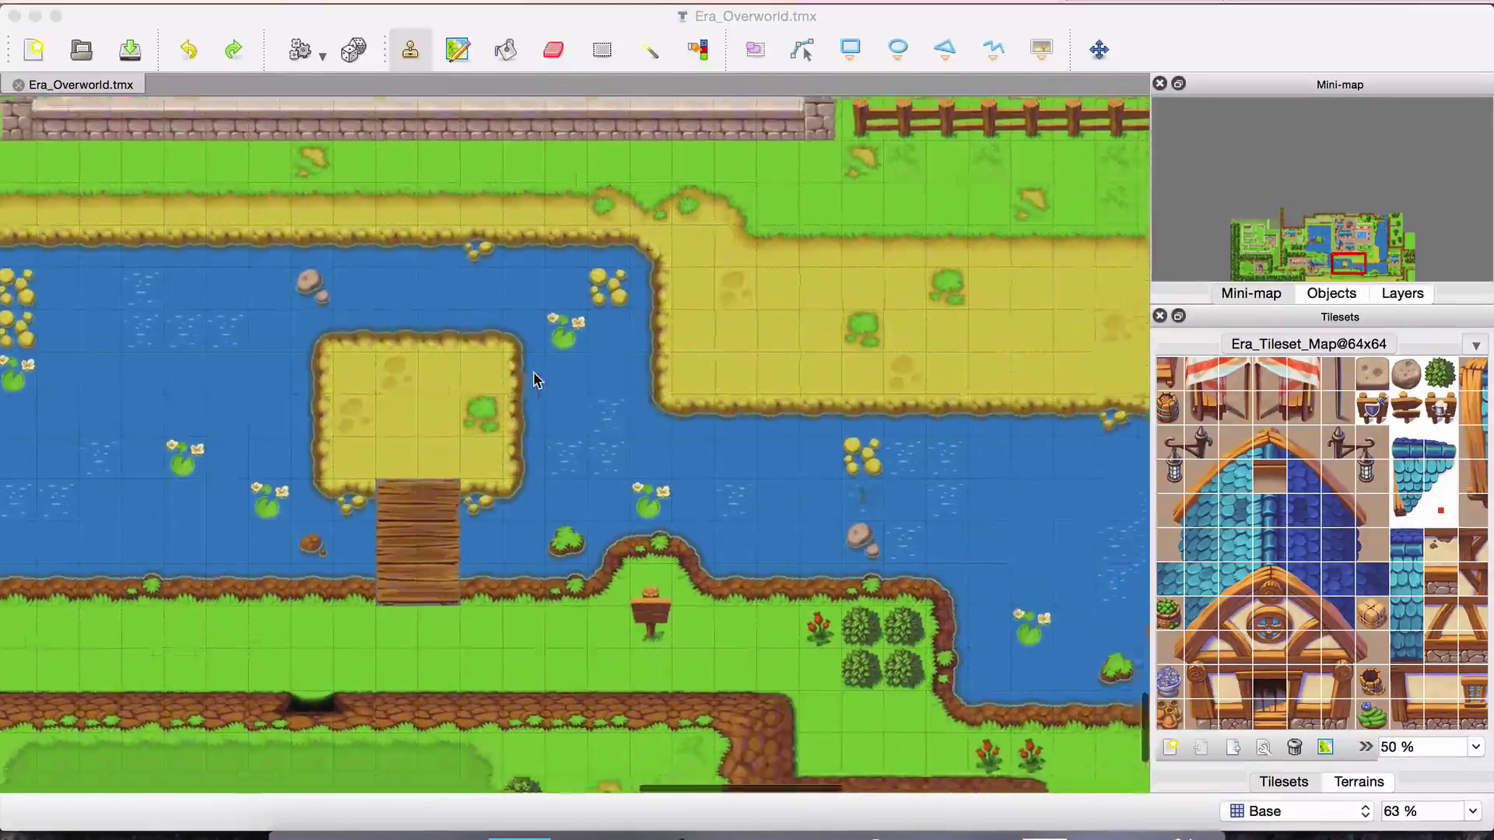
Inspect the route from the fenced bush garden over the eastern bridge to the blue-roofed house and its surroundings.
{"action": "scroll", "coordinate": [535, 381], "scroll_direction": "right", "scroll_amount": 15}
{"action": "scroll", "coordinate": [536, 381], "scroll_direction": "up", "scroll_amount": 3}
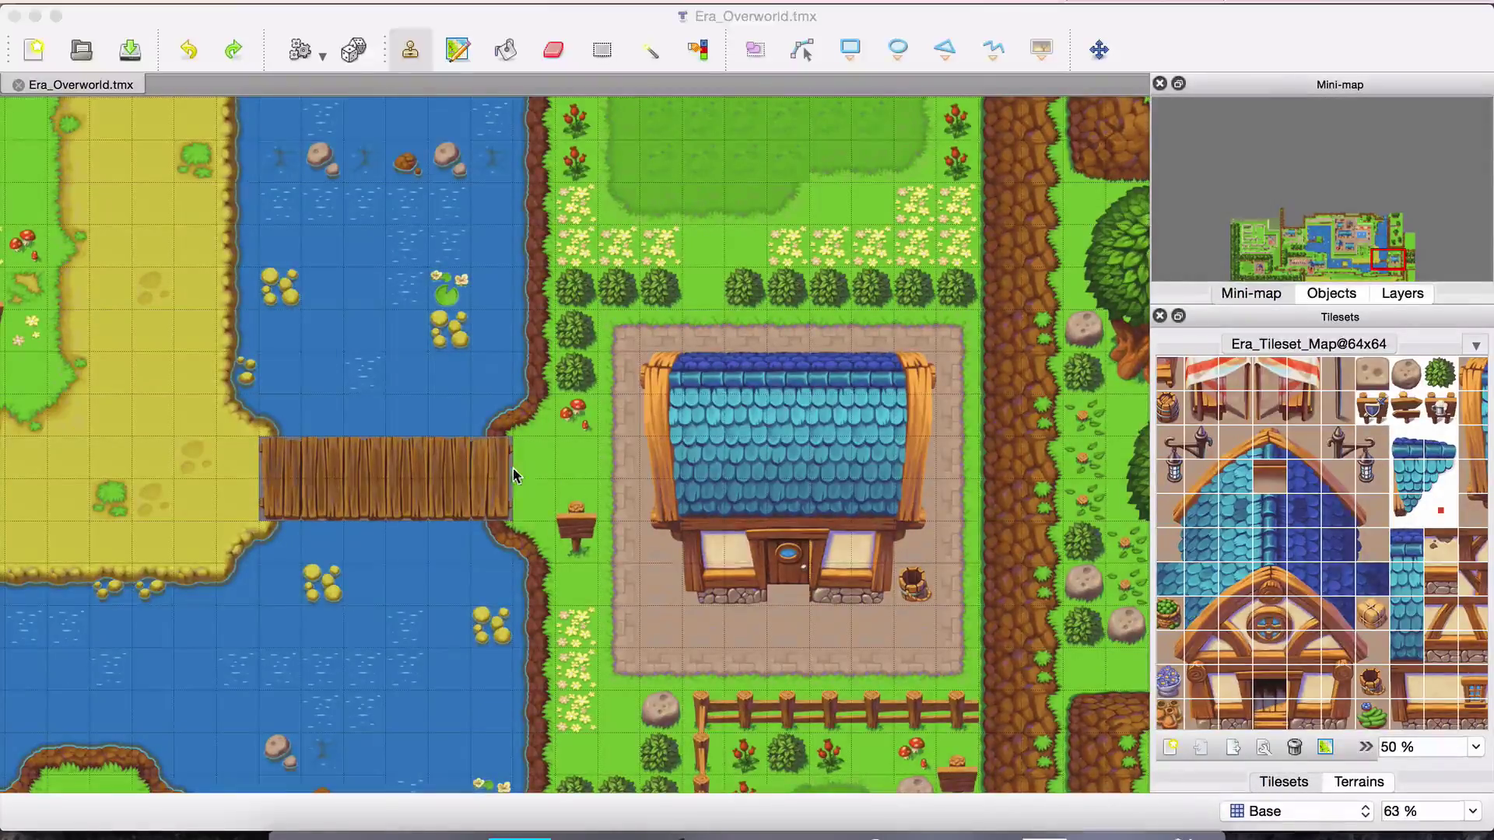
{"action": "scroll", "coordinate": [479, 488], "scroll_direction": "left", "scroll_amount": 15}
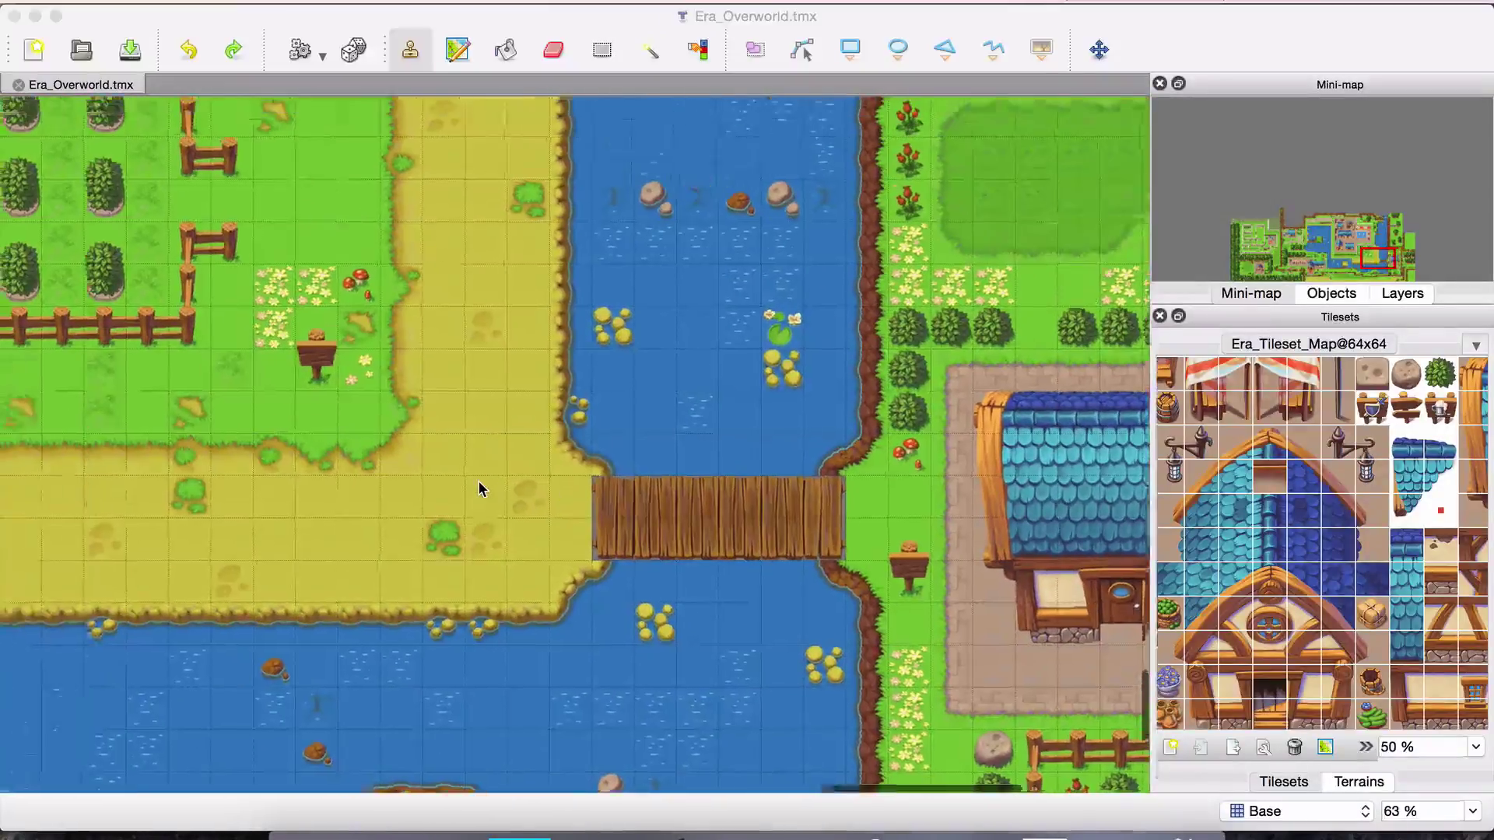
{"action": "scroll", "coordinate": [478, 481], "scroll_direction": "left", "scroll_amount": 8}
{"action": "scroll", "coordinate": [478, 481], "scroll_direction": "up", "scroll_amount": 2}
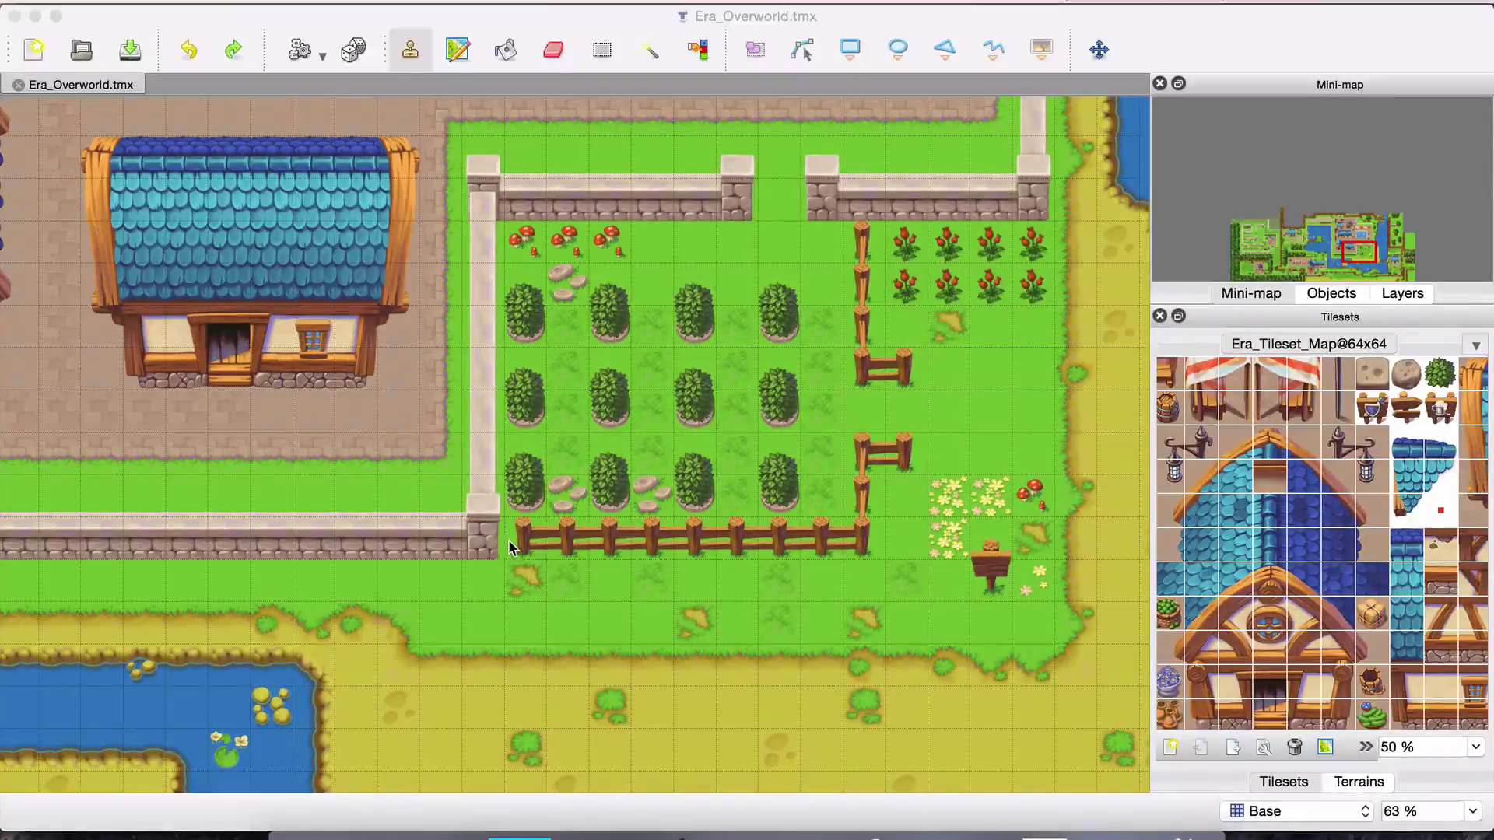
{"action": "scroll", "coordinate": [542, 526], "scroll_direction": "right", "scroll_amount": 15}
{"action": "scroll", "coordinate": [542, 525], "scroll_direction": "down", "scroll_amount": 2}
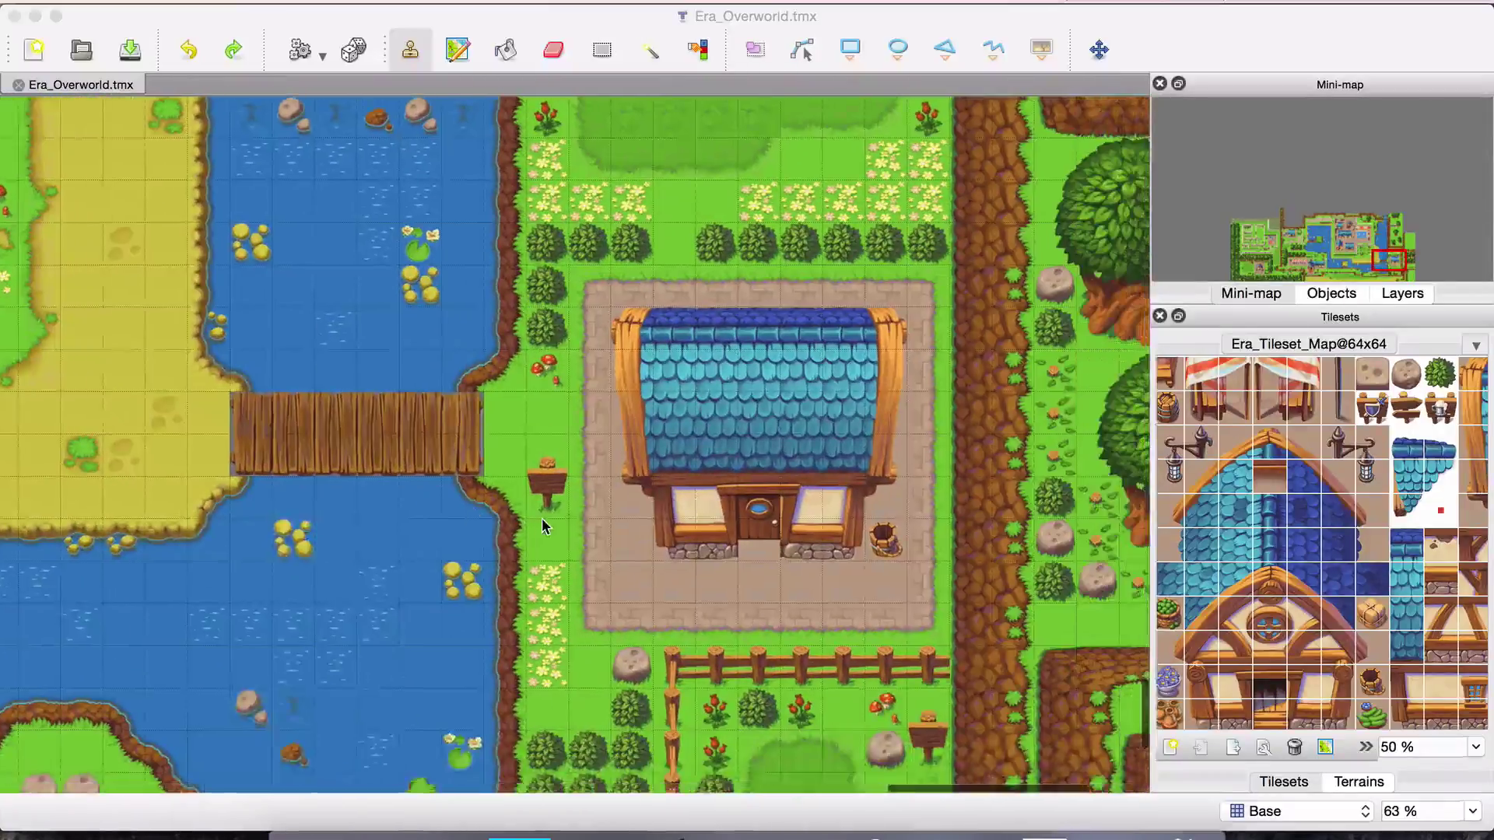
{"action": "scroll", "coordinate": [542, 517], "scroll_direction": "down", "scroll_amount": 5}
{"action": "scroll", "coordinate": [541, 517], "scroll_direction": "up", "scroll_amount": 5}
{"action": "scroll", "coordinate": [542, 516], "scroll_direction": "right", "scroll_amount": 3}
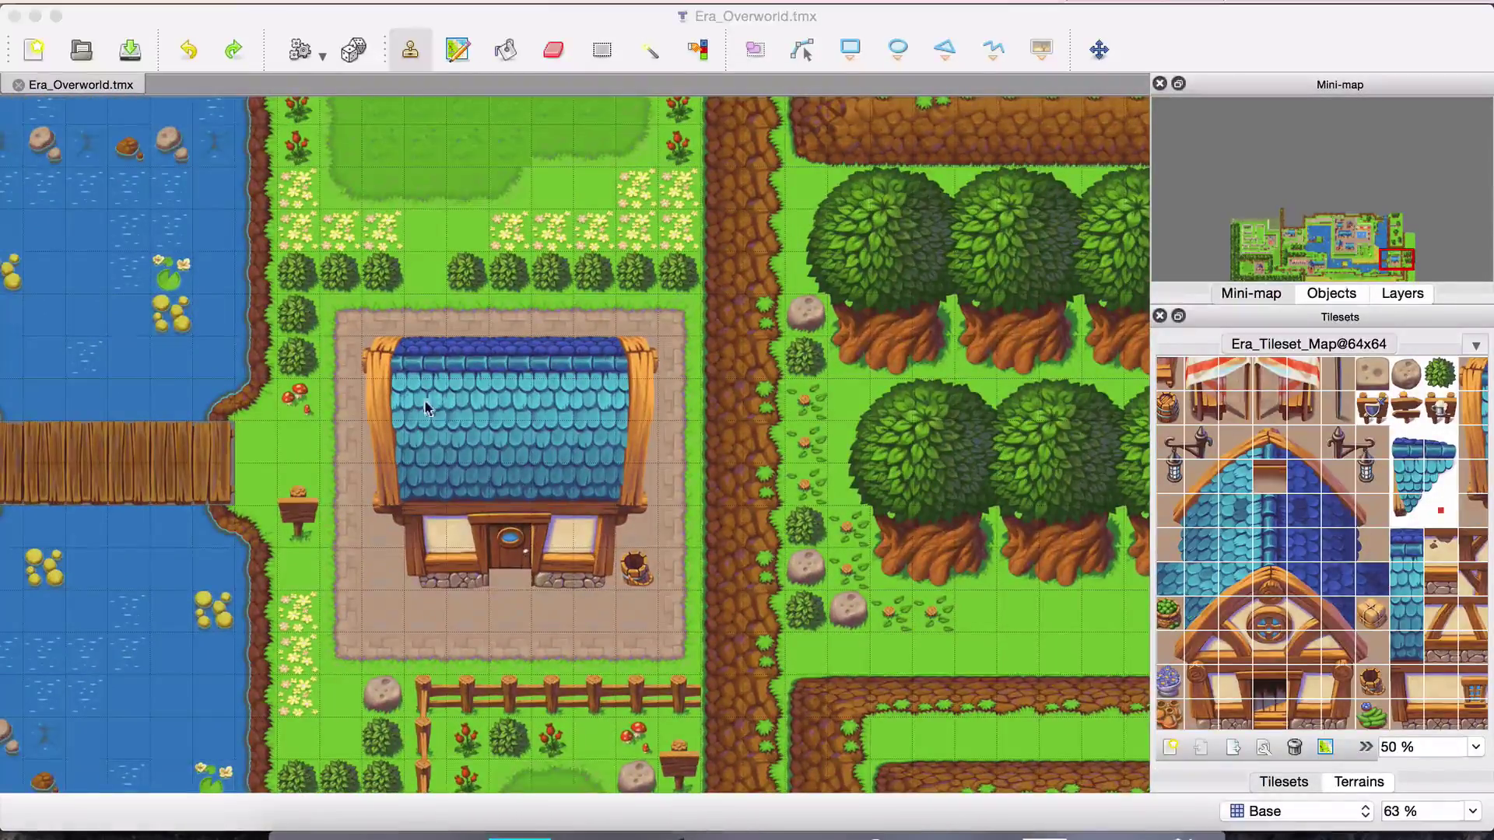
Widen the tileset palette to look over more Era_Tileset_Map tiles, and narrow it again to give the map its space back.
{"action": "left_click", "coordinate": [1152, 473]}
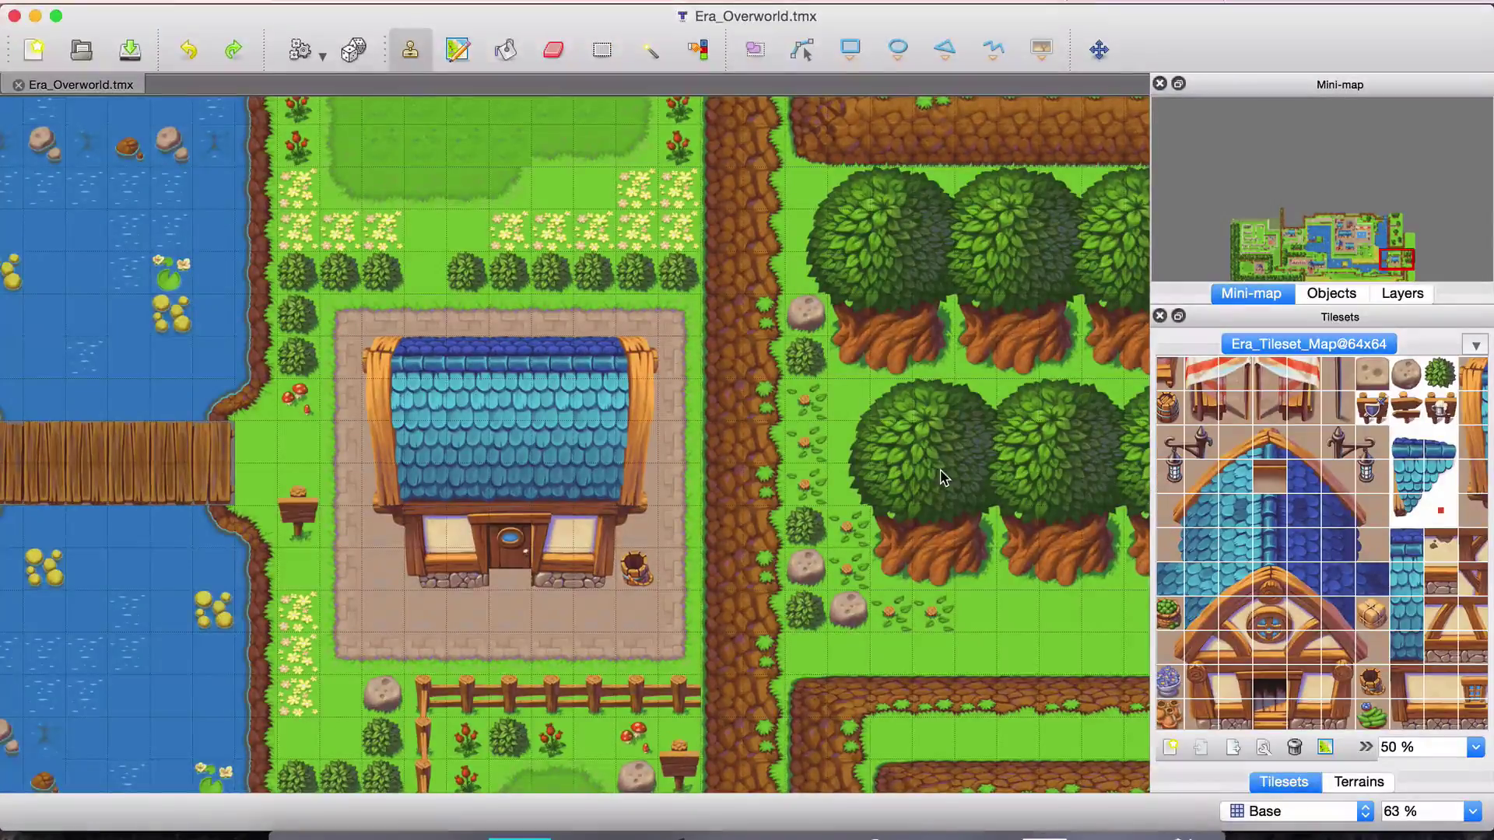
{"action": "left_click_drag", "start_coordinate": [1149, 365], "coordinate": [643, 365]}
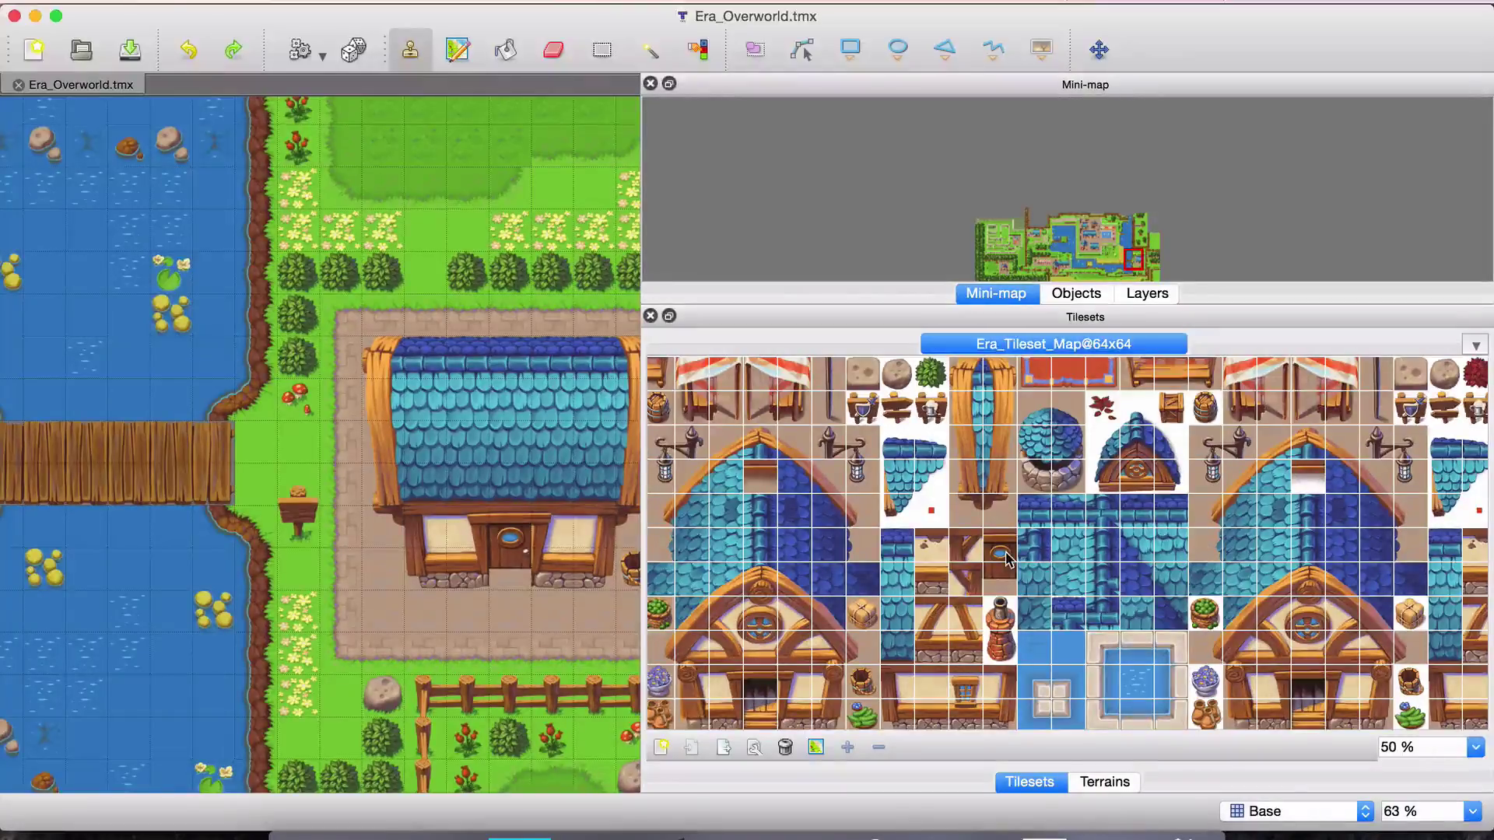
{"action": "scroll", "coordinate": [1006, 559], "scroll_direction": "right", "scroll_amount": 10}
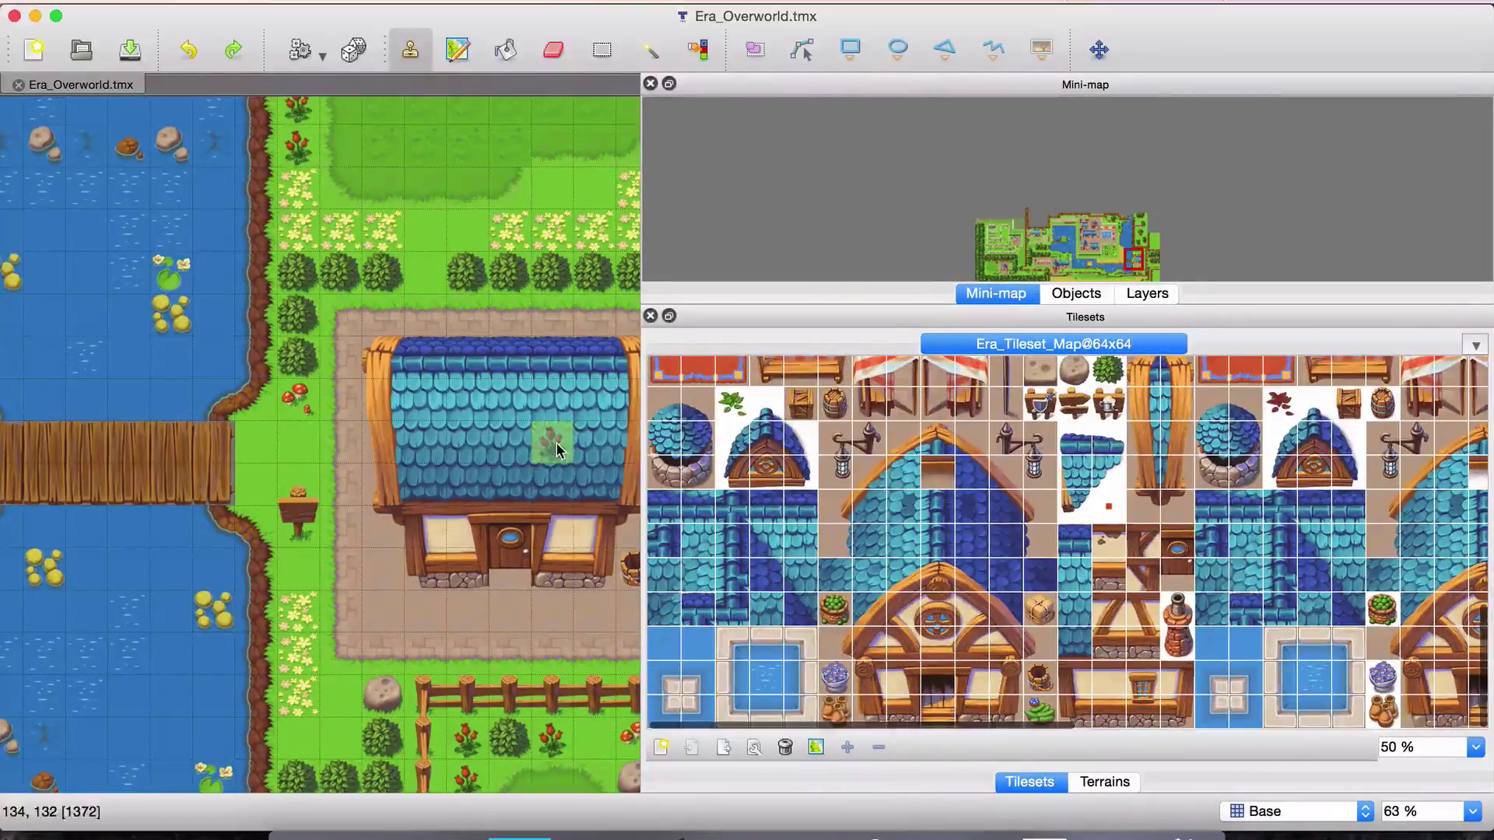
{"action": "scroll", "coordinate": [427, 482], "scroll_direction": "left", "scroll_amount": 10}
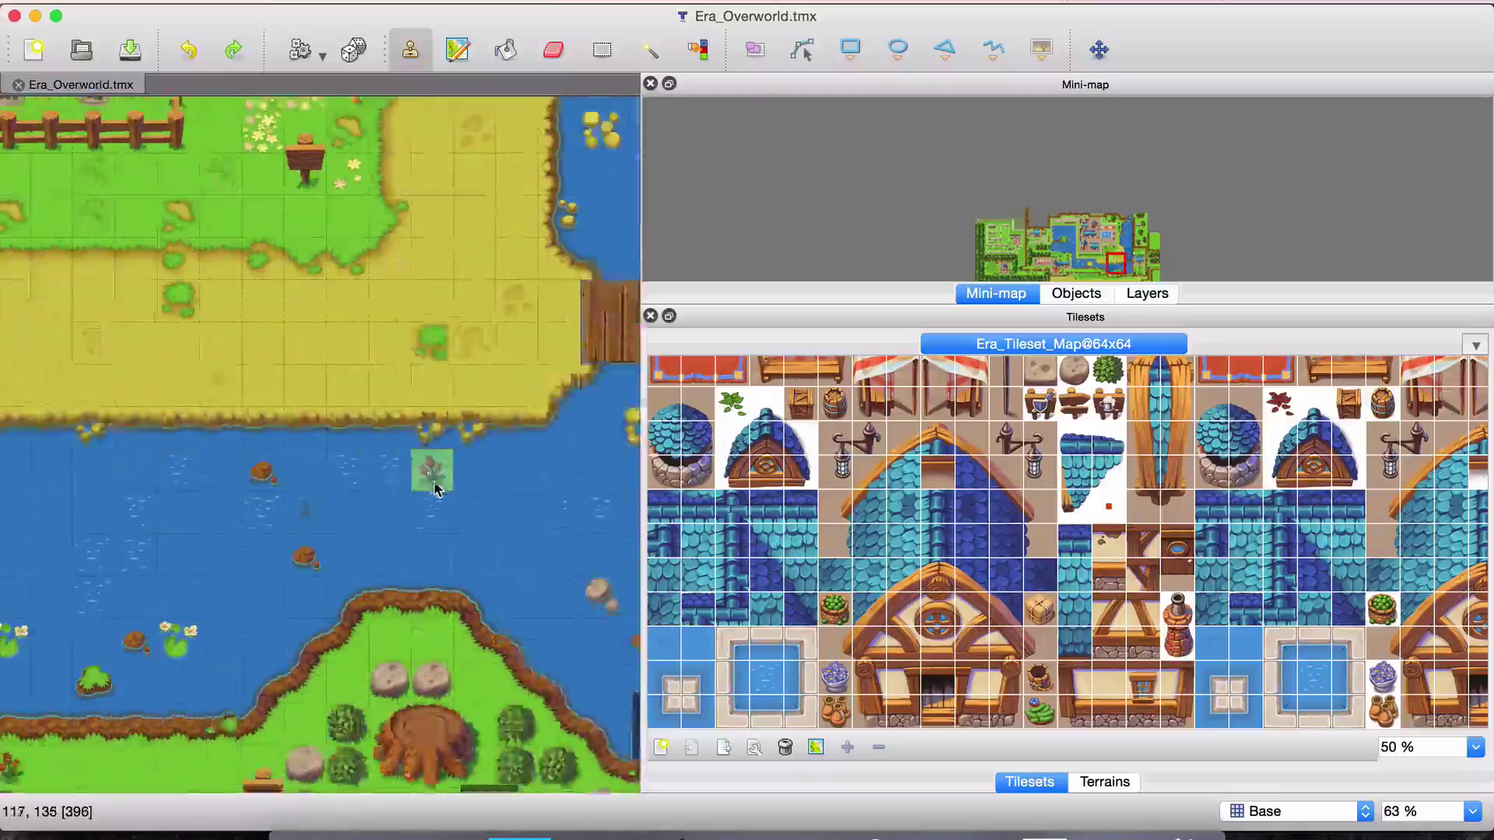
{"action": "scroll", "coordinate": [435, 489], "scroll_direction": "left", "scroll_amount": 2}
{"action": "left_click_drag", "start_coordinate": [642, 272], "coordinate": [1123, 304]}
Pan west past the long house and market, and survey the entire map and its empty northern grid at 11 % zoom.
{"action": "scroll", "coordinate": [544, 343], "scroll_direction": "left", "scroll_amount": 15}
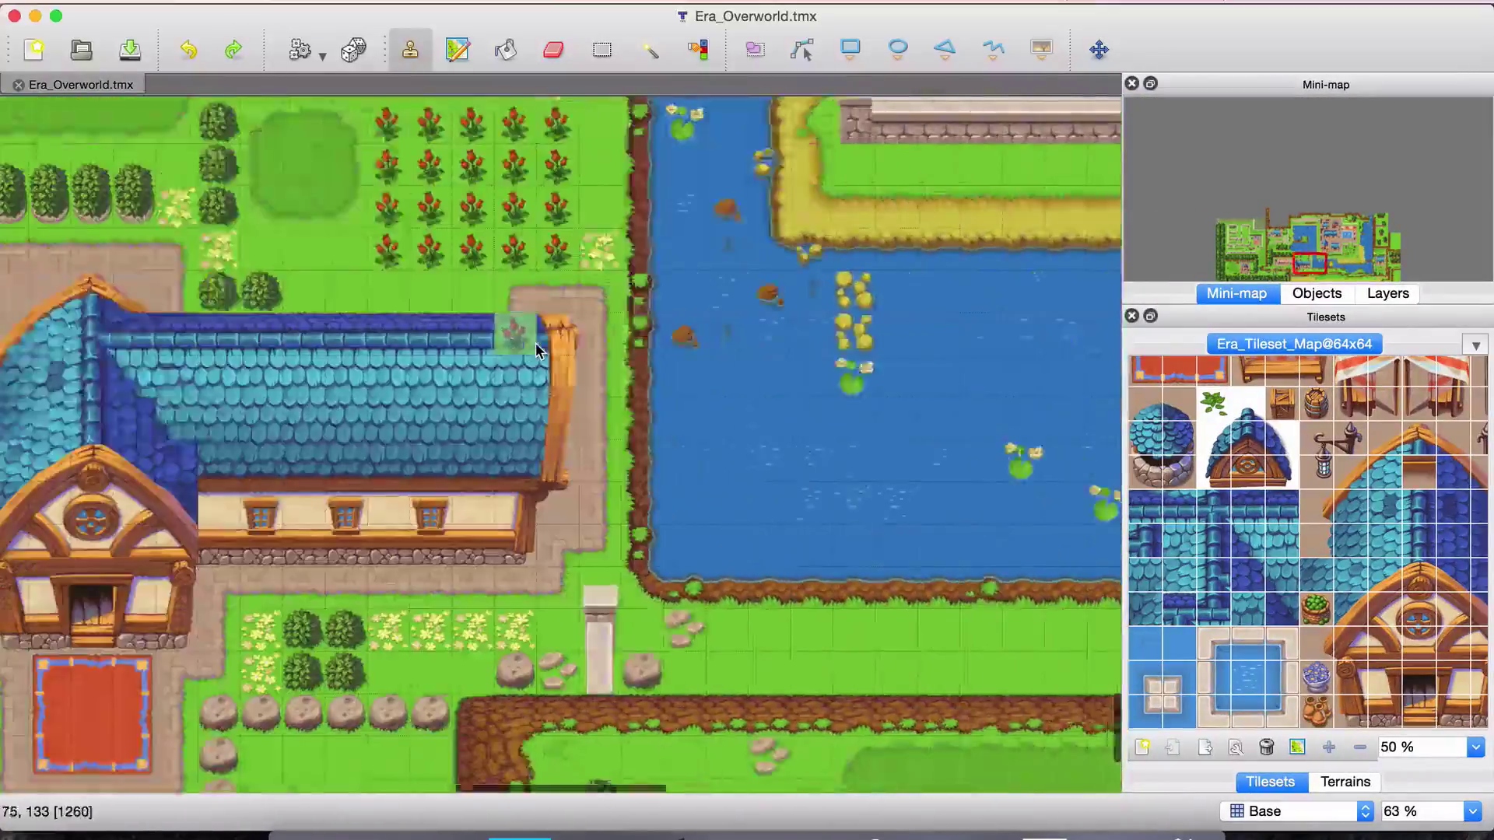
{"action": "scroll", "coordinate": [535, 342], "scroll_direction": "left", "scroll_amount": 20}
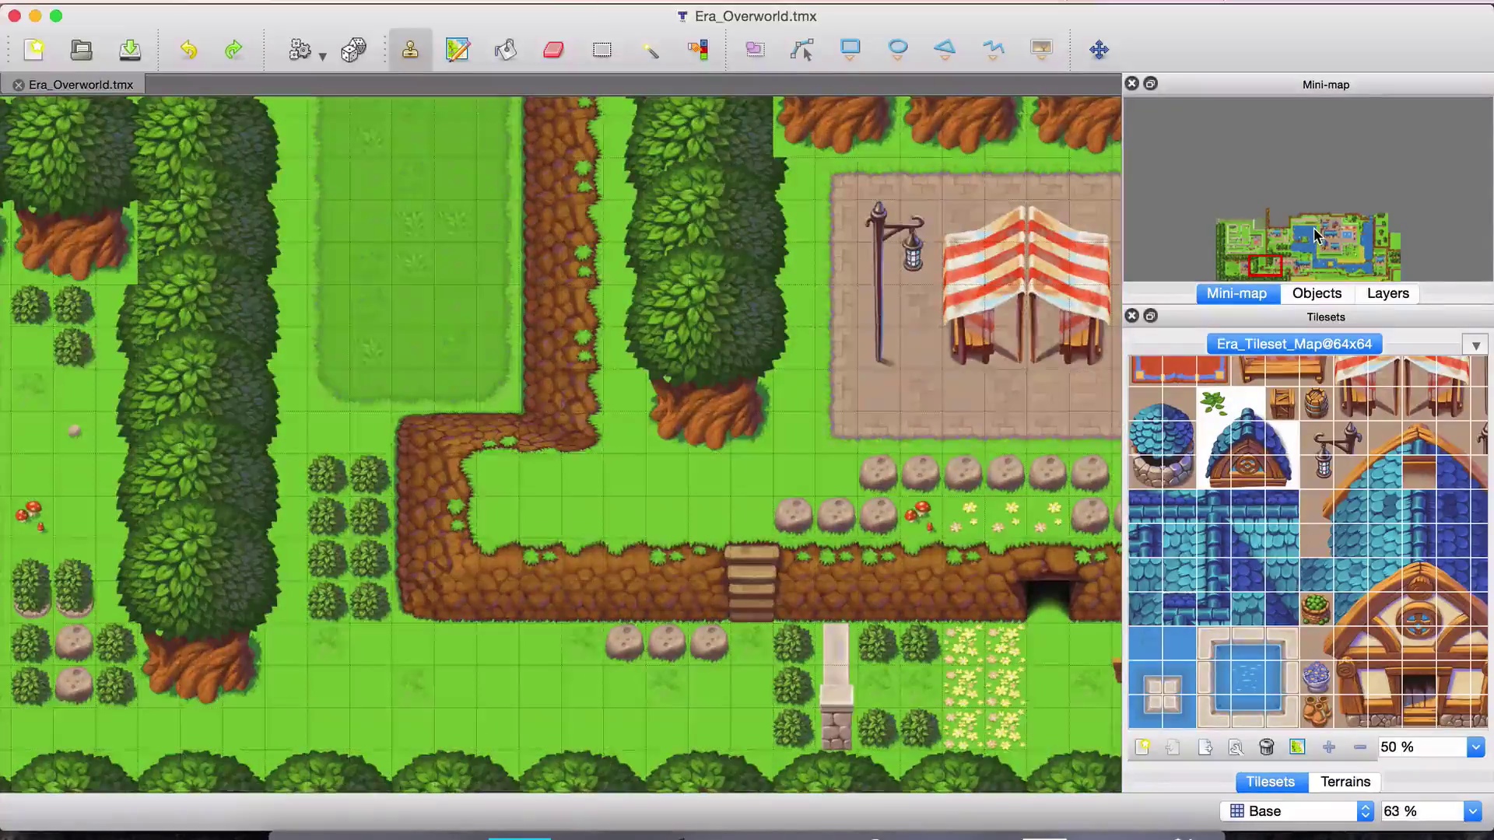
{"action": "left_click", "coordinate": [1315, 236]}
{"action": "scroll", "coordinate": [1315, 235], "scroll_direction": "down", "scroll_amount": 10}
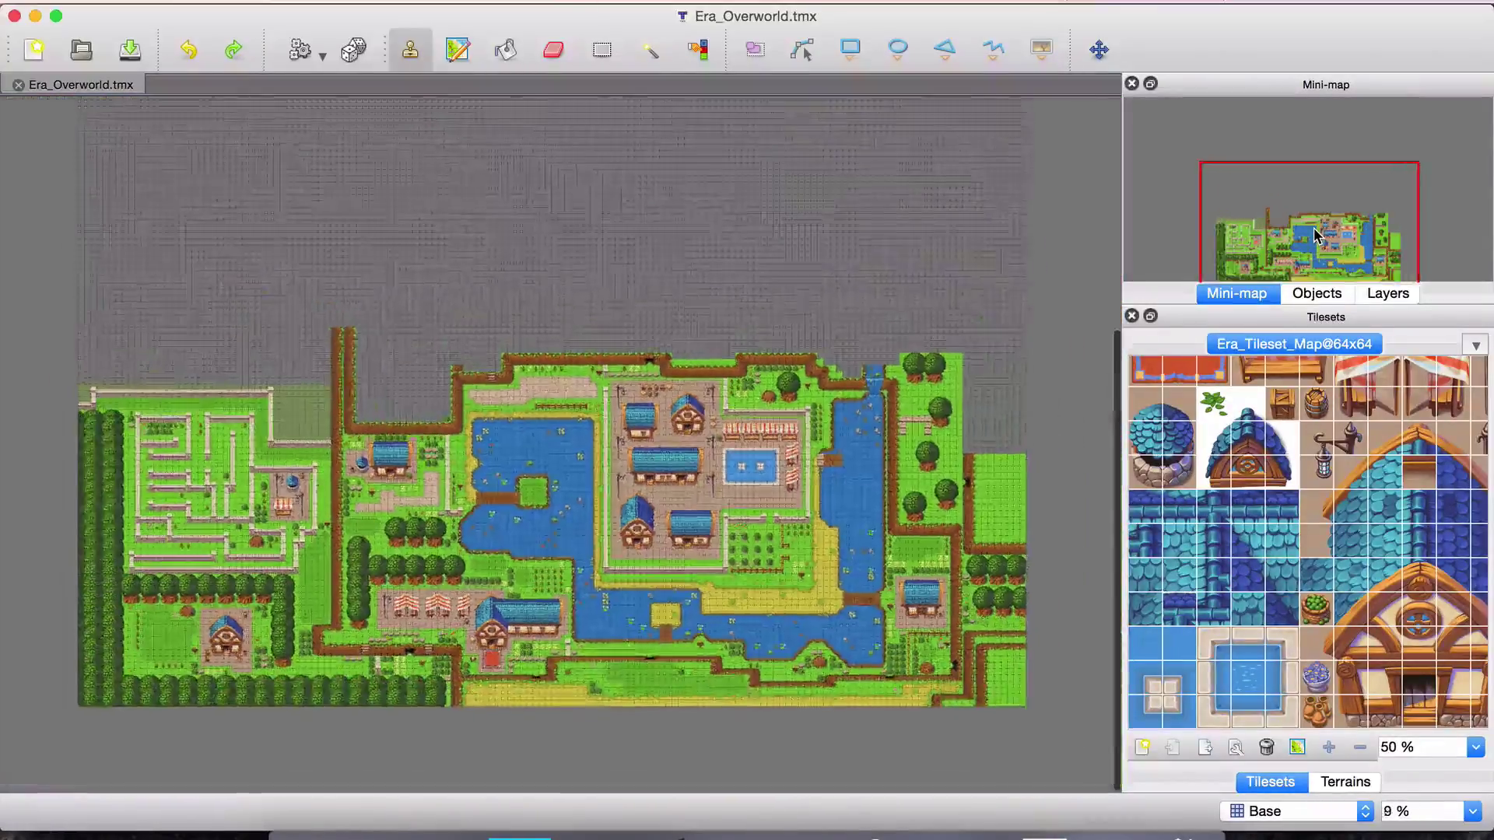
{"action": "scroll", "coordinate": [1315, 235], "scroll_direction": "up", "scroll_amount": 2}
{"action": "scroll", "coordinate": [803, 291], "scroll_direction": "up", "scroll_amount": 5}
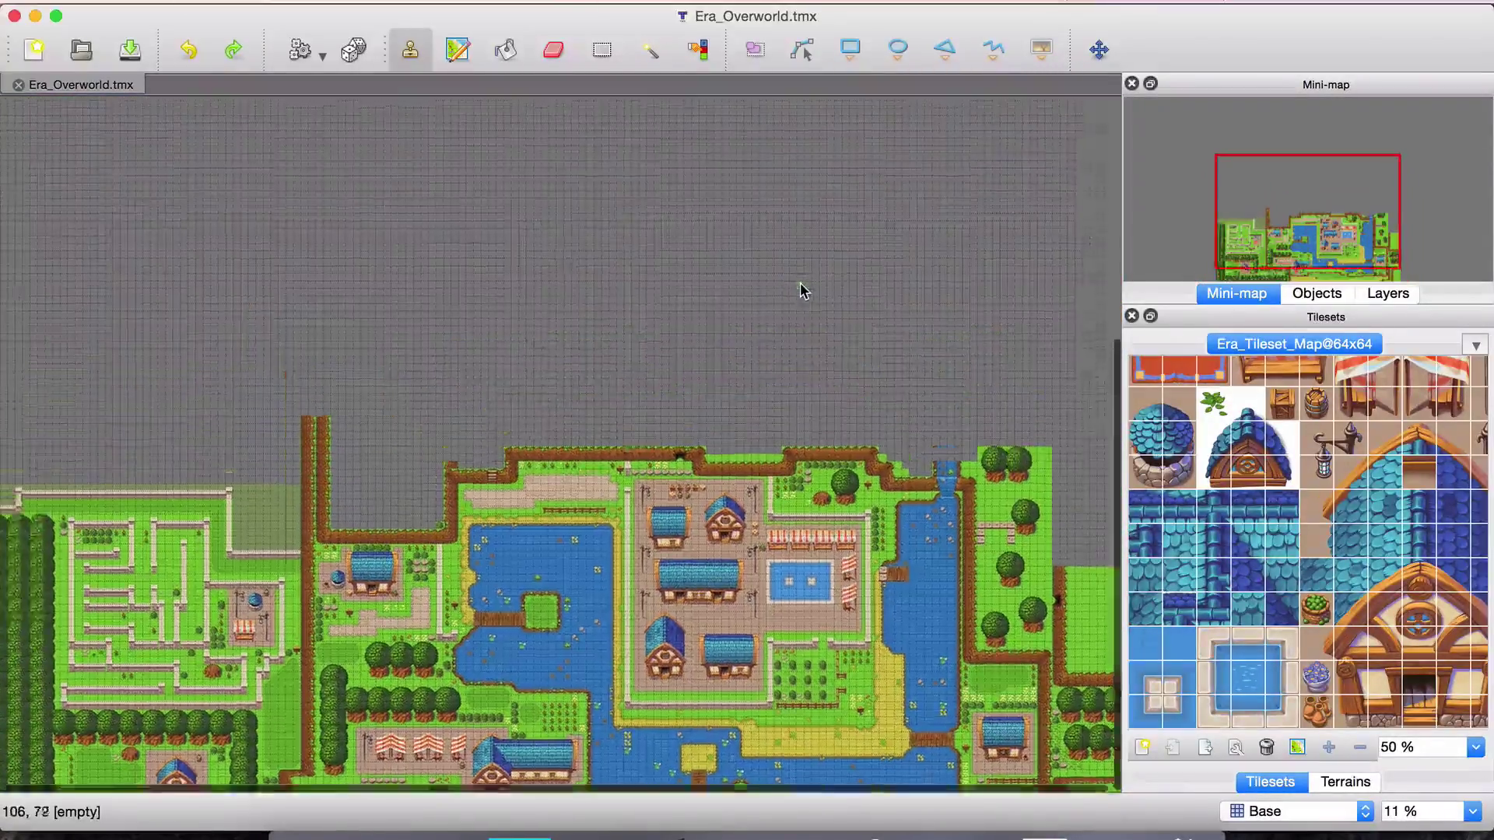
{"action": "scroll", "coordinate": [803, 291], "scroll_direction": "up", "scroll_amount": 5}
{"action": "scroll", "coordinate": [803, 291], "scroll_direction": "down", "scroll_amount": 4}
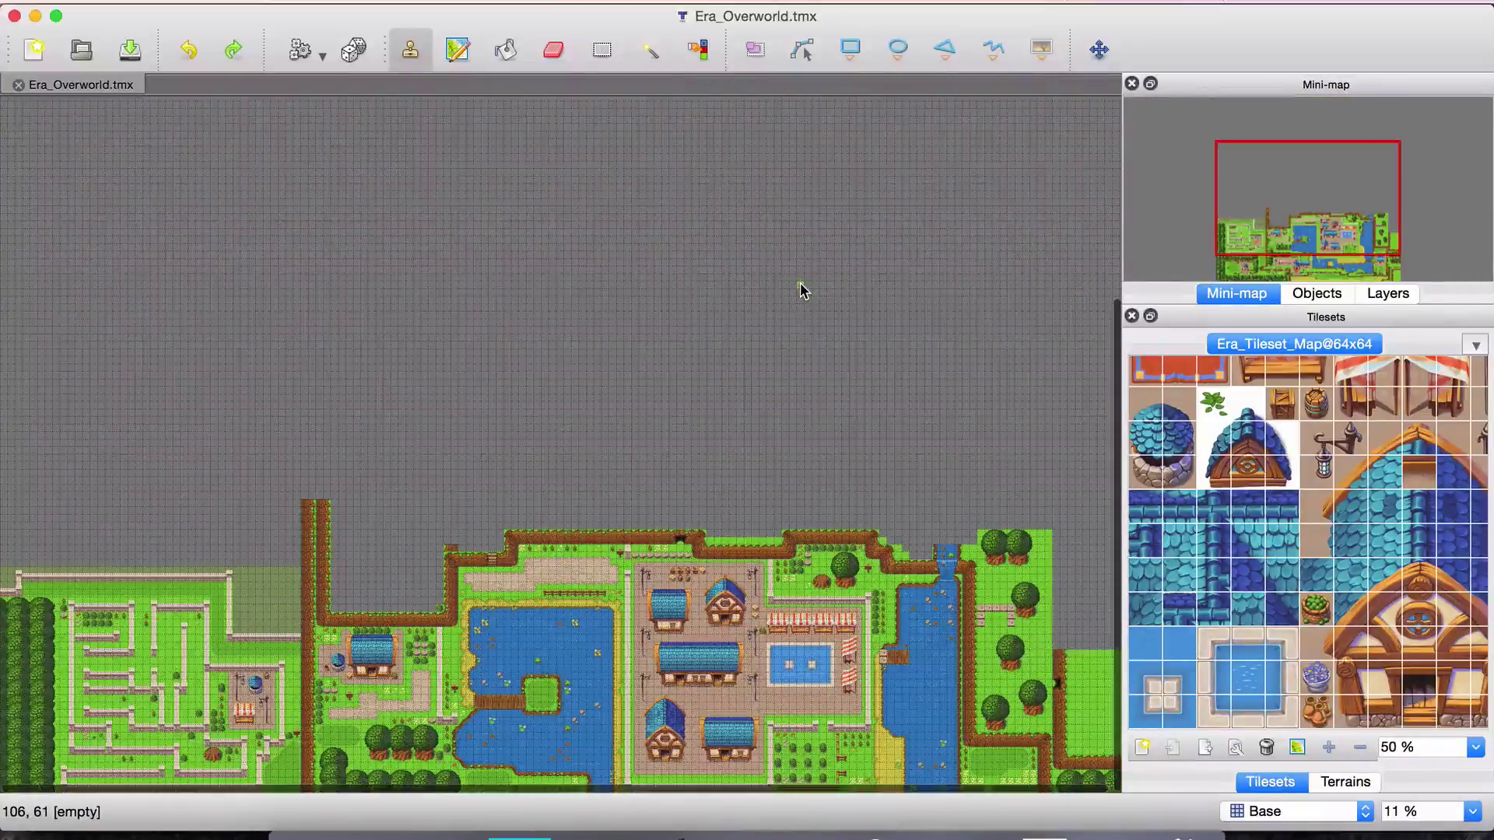